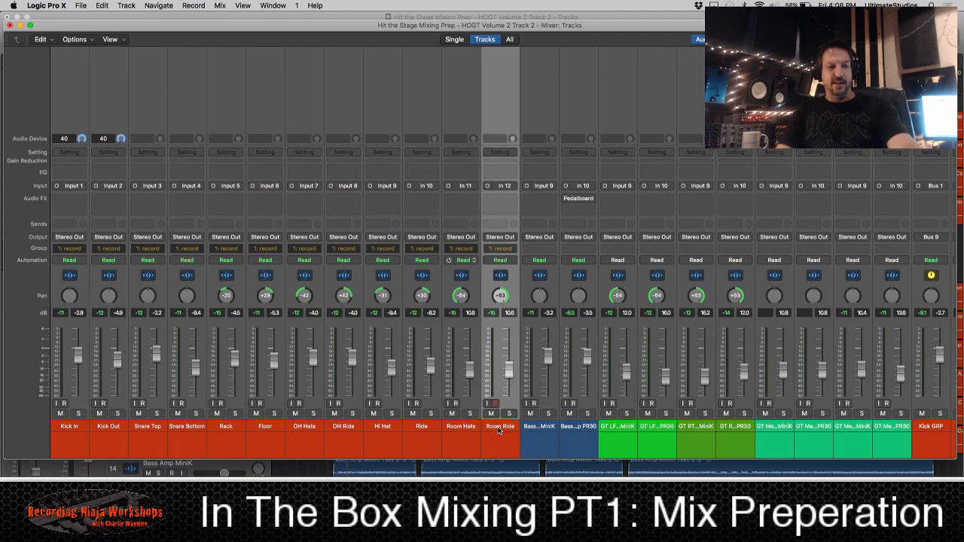
# - Switch from the mixer to the arrangement and look through the drum, bass and guitar tracks
pyautogui.press('super+1')
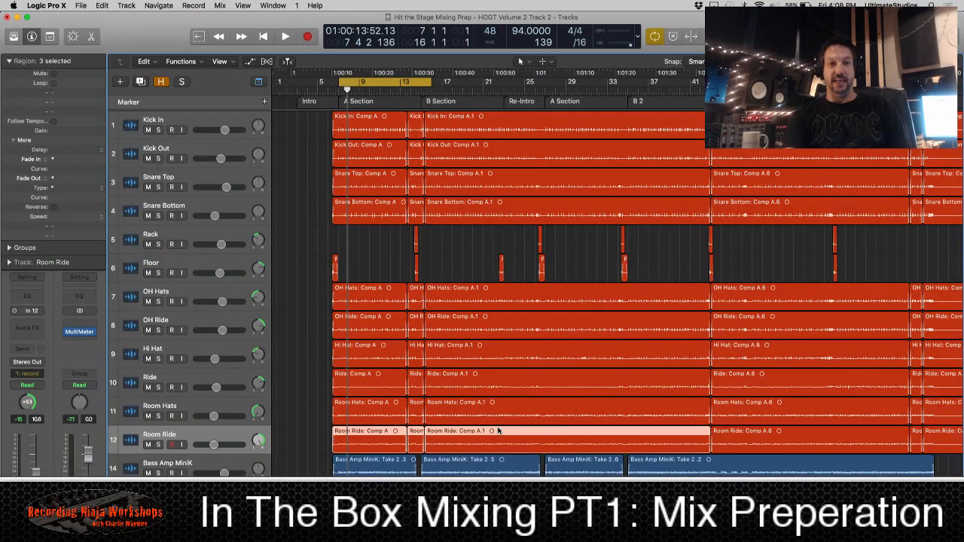
pyautogui.scroll(-2, 610, 293)
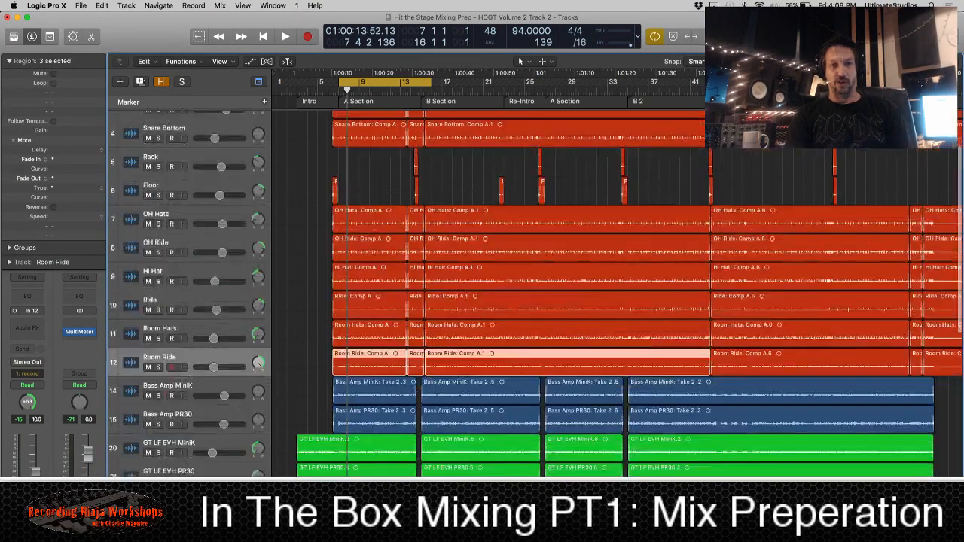
pyautogui.scroll(2, 480, 369)
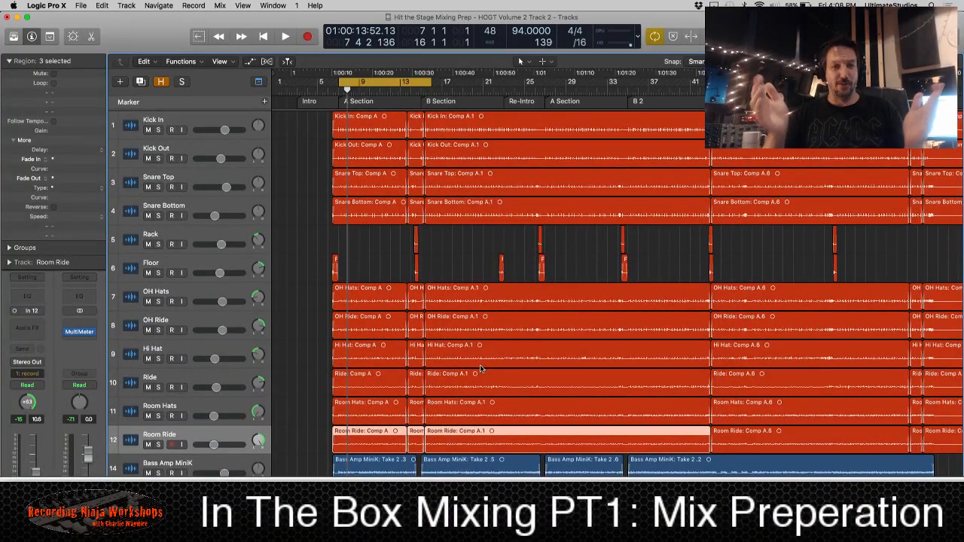
pyautogui.scroll(-5, 480, 369)
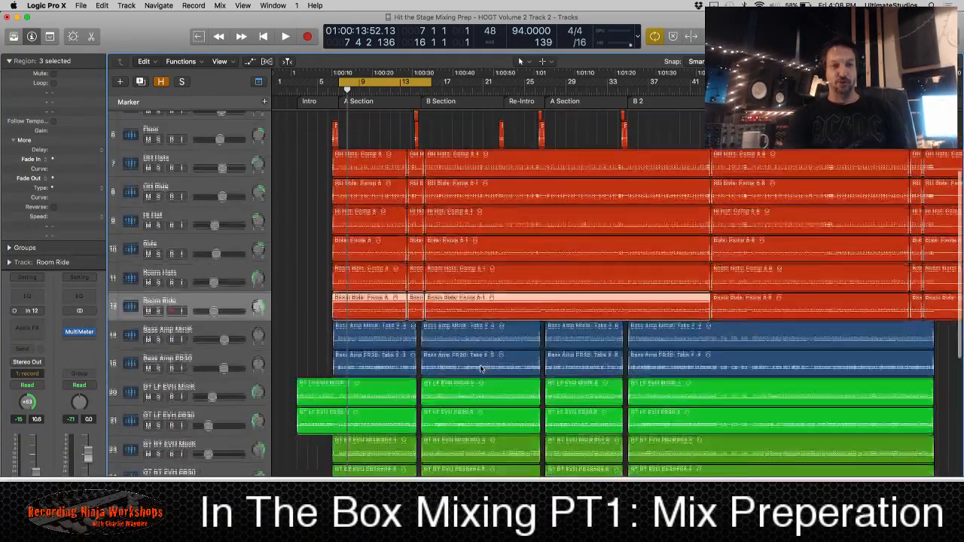
pyautogui.scroll(-3, 480, 368)
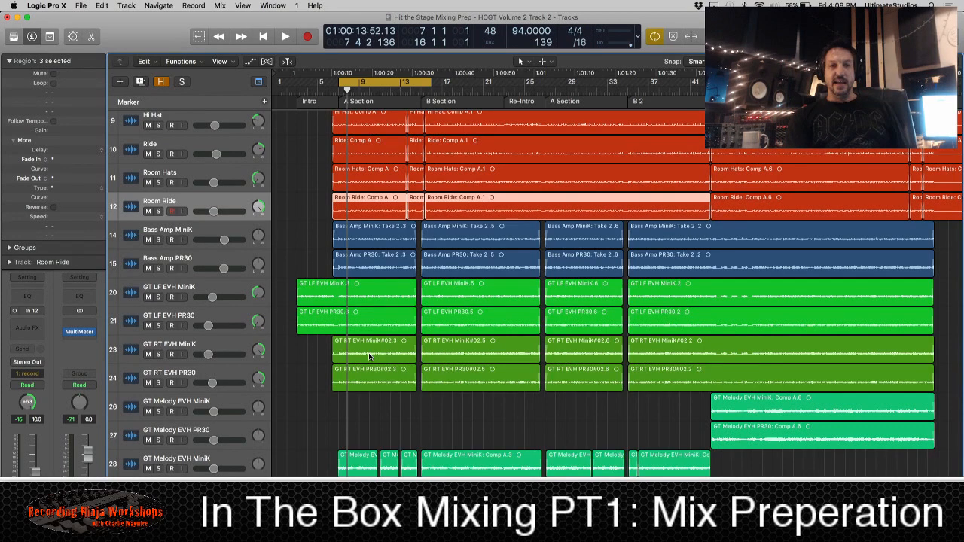
pyautogui.scroll(-2, 368, 353)
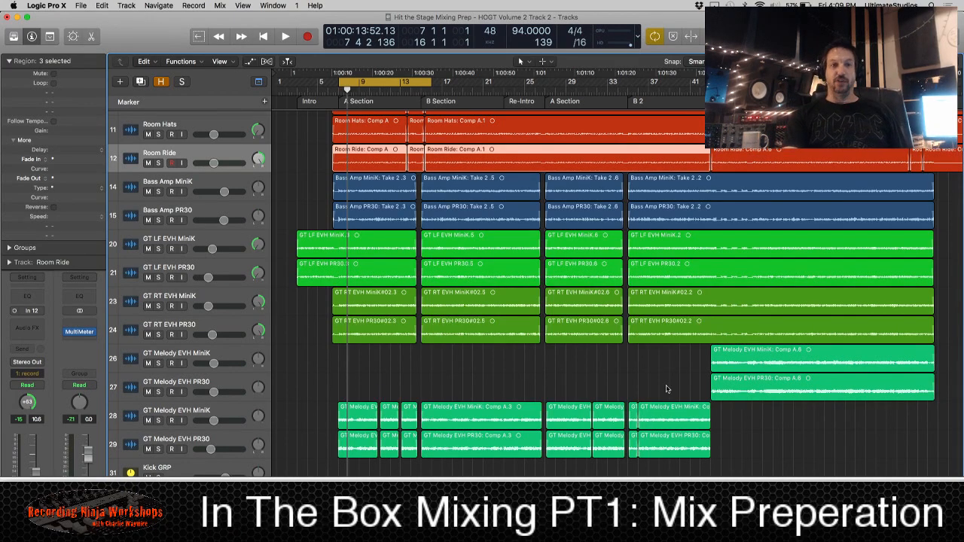
pyautogui.scroll(3, 666, 384)
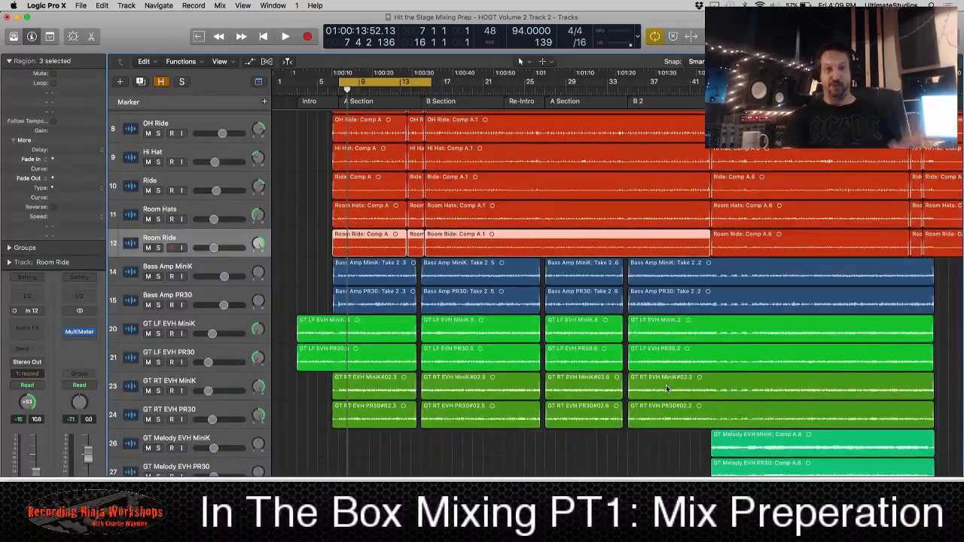
pyautogui.scroll(4, 665, 385)
pyautogui.scroll(3, 665, 388)
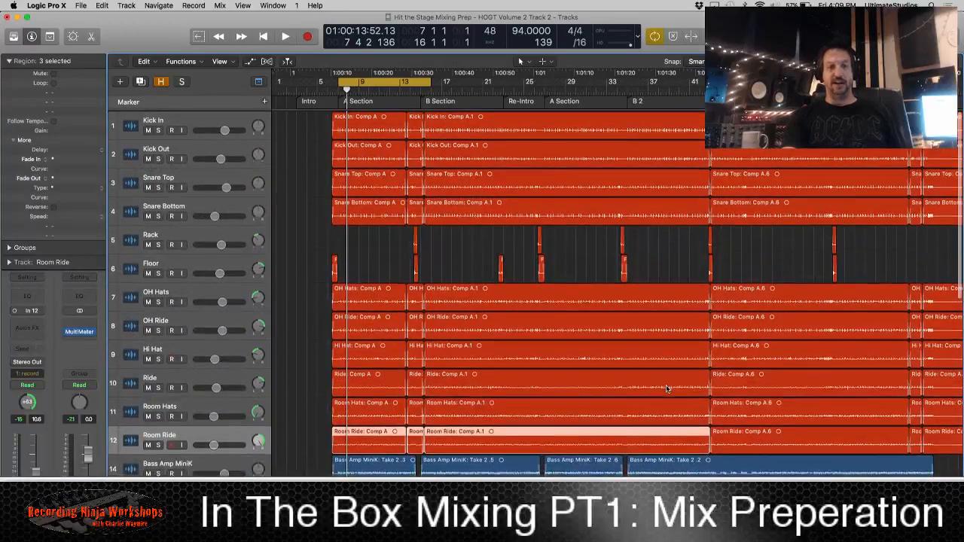
# - Review the arrangement's track layout from the drum tracks down to the group tracks below the melody guitars, and return to Kick In
pyautogui.scroll(-5, 665, 389)
pyautogui.scroll(5, 665, 389)
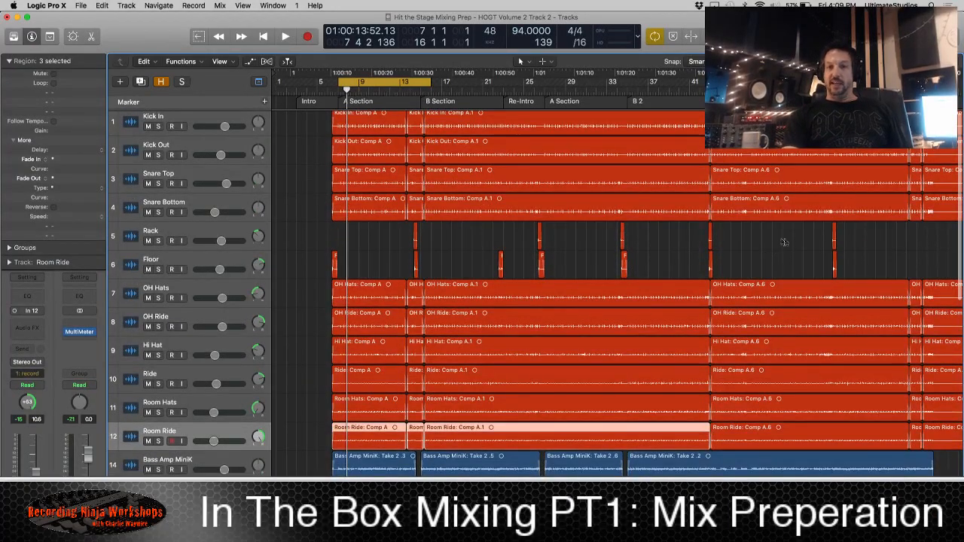
pyautogui.scroll(-10, 476, 223)
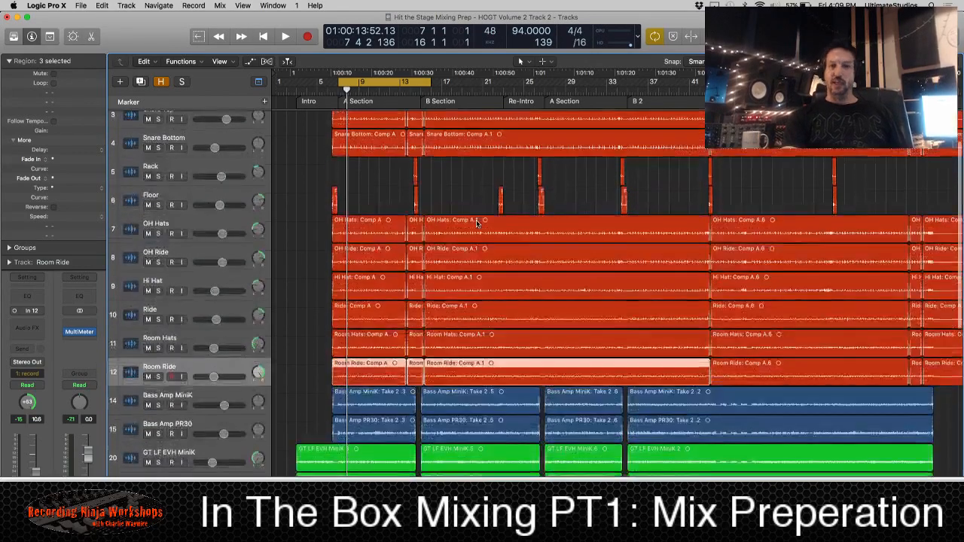
pyautogui.scroll(5, 475, 222)
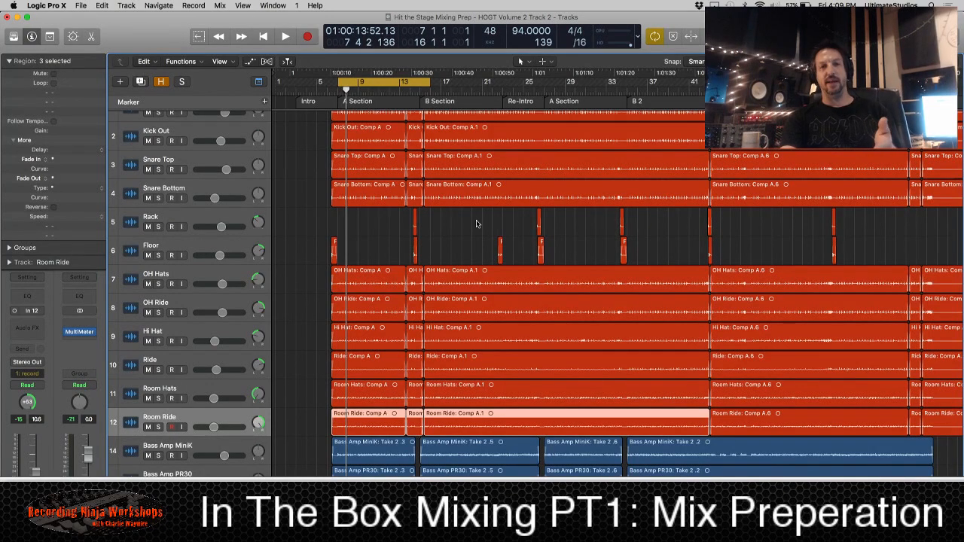
pyautogui.scroll(-5, 476, 223)
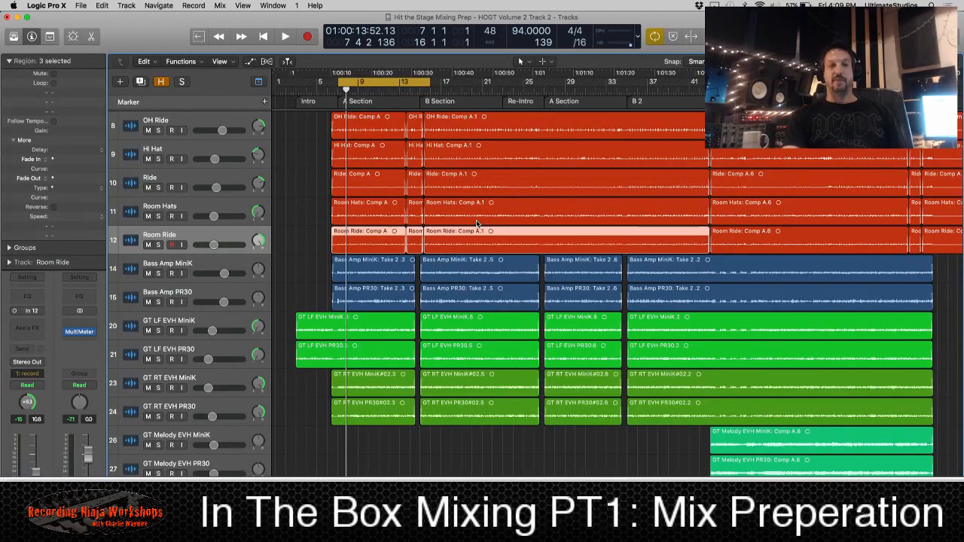
pyautogui.scroll(-4, 475, 222)
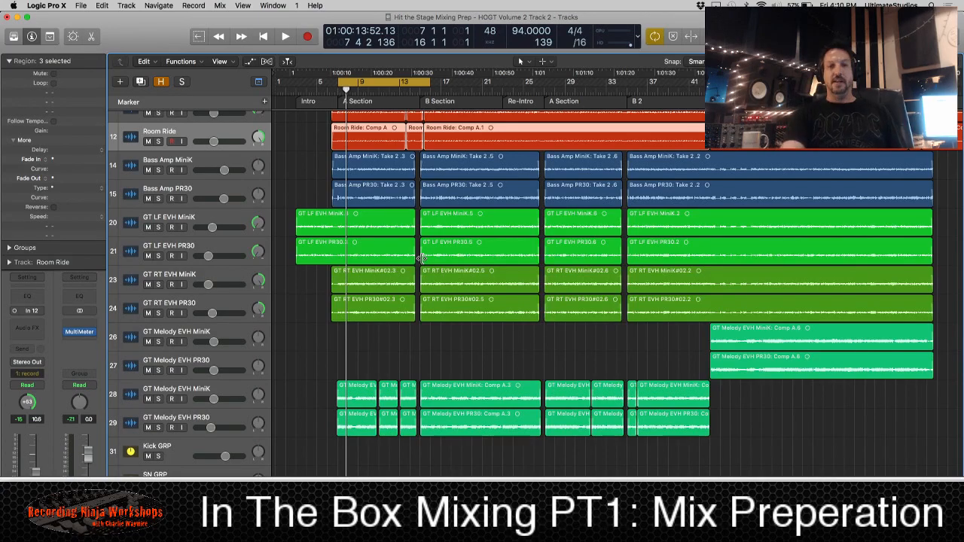
pyautogui.scroll(-3, 472, 283)
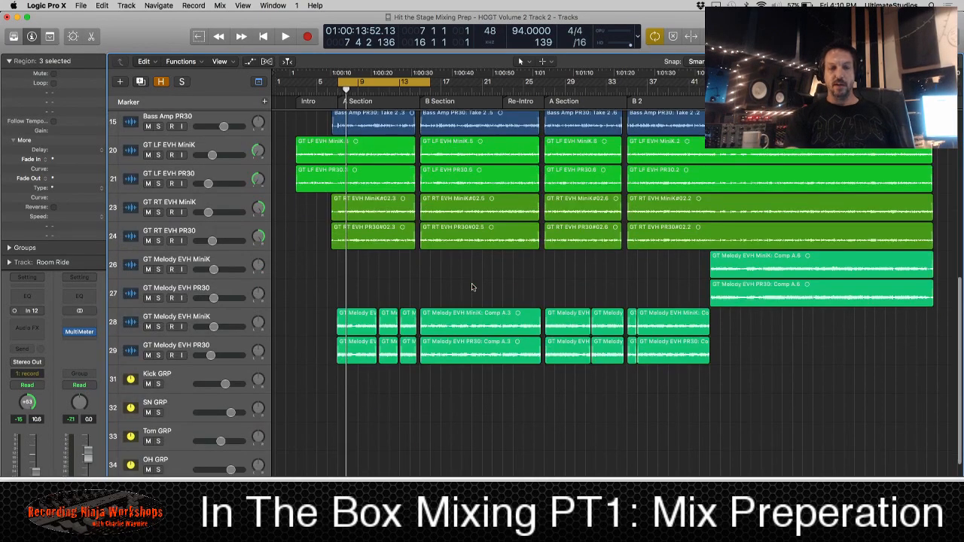
pyautogui.scroll(-3, 471, 285)
pyautogui.scroll(15, 471, 283)
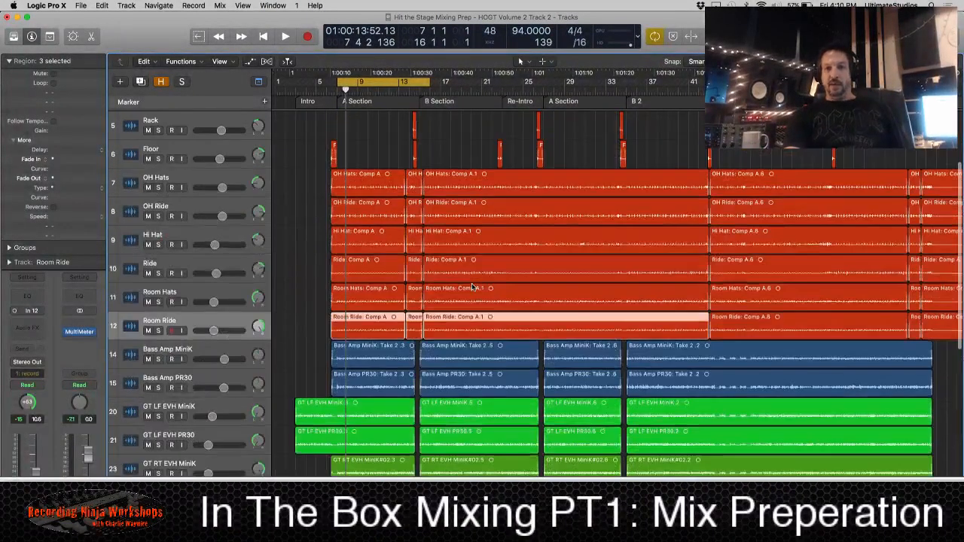
pyautogui.scroll(1, 472, 287)
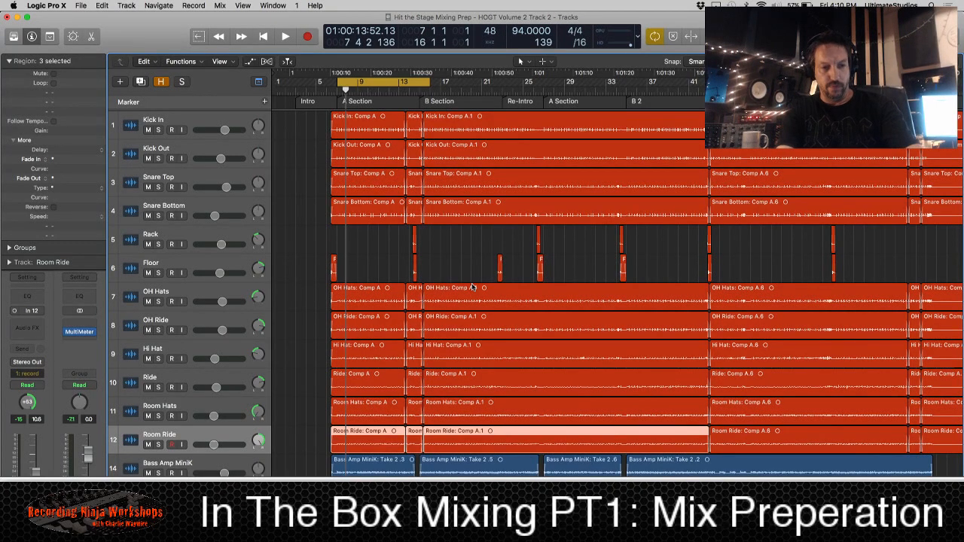
# - Open the mixer and highlight in turn the drum channels, both bass channels, the left and right guitar channels, and the first melody guitar
pyautogui.press('x')
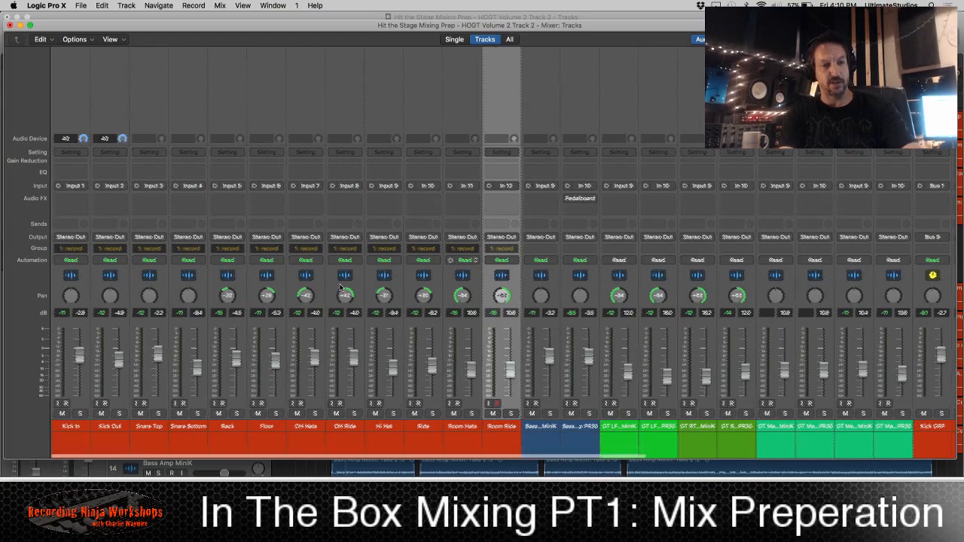
pyautogui.click(78, 429)
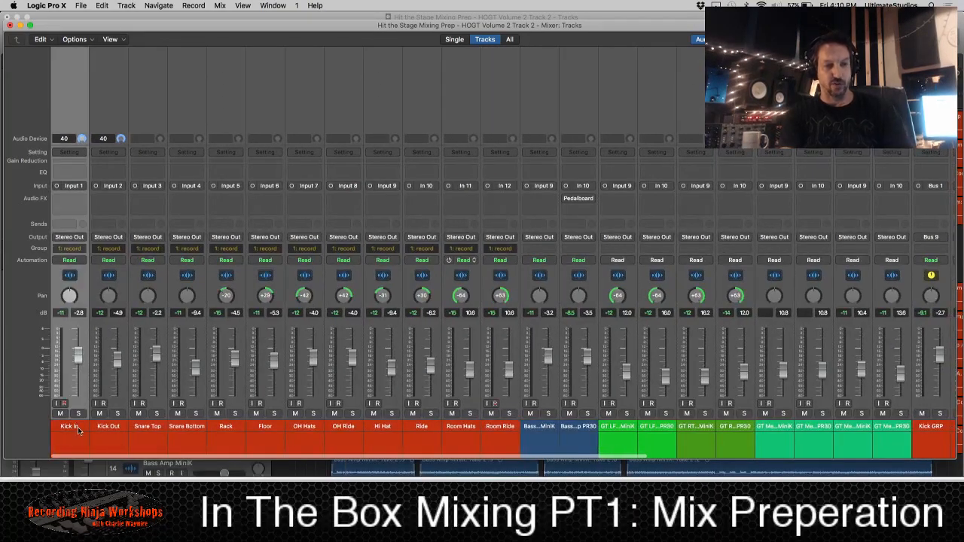
pyautogui.keyDown('shift'); pyautogui.click(501, 428); pyautogui.keyUp('shift')
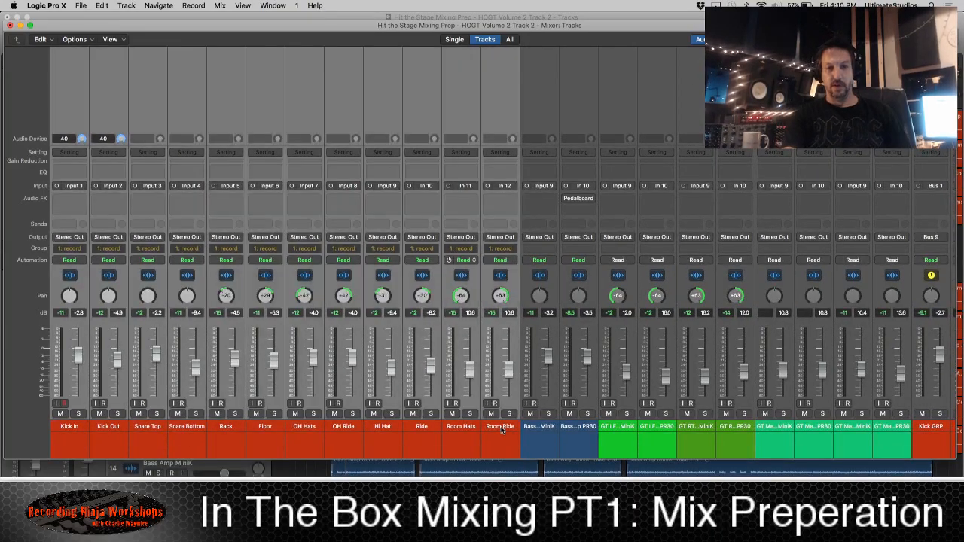
pyautogui.click(547, 432)
pyautogui.keyDown('shift'); pyautogui.click(581, 427); pyautogui.keyUp('shift')
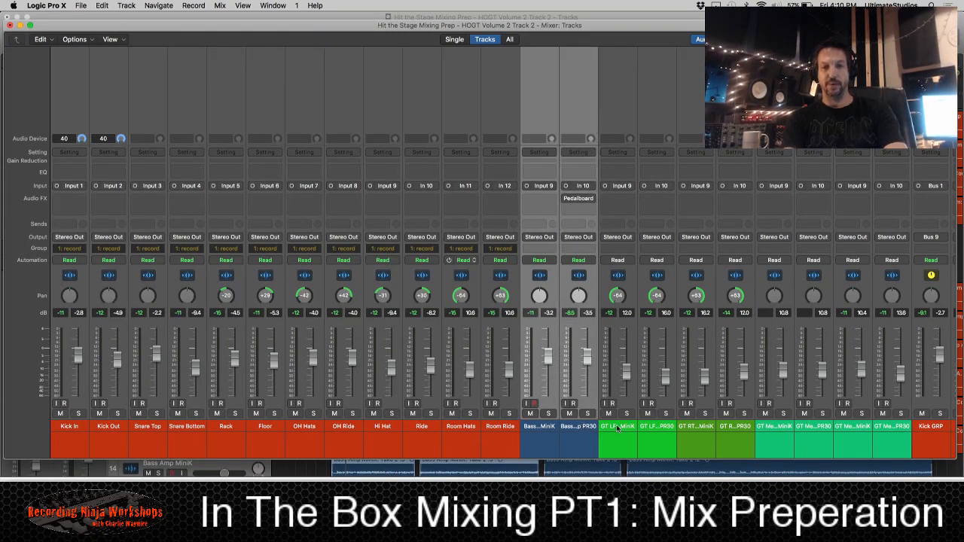
pyautogui.click(618, 428)
pyautogui.keyDown('shift'); pyautogui.click(730, 426); pyautogui.keyUp('shift')
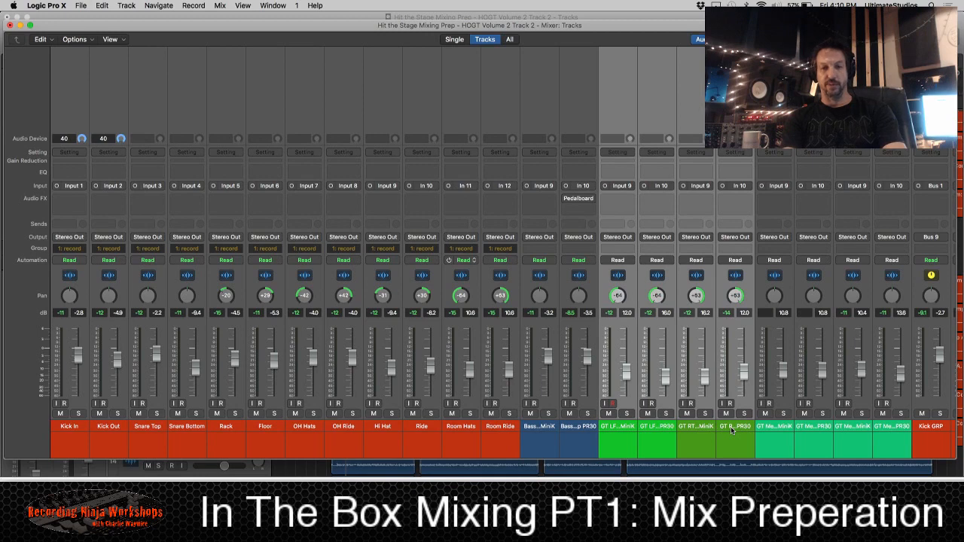
pyautogui.click(783, 428)
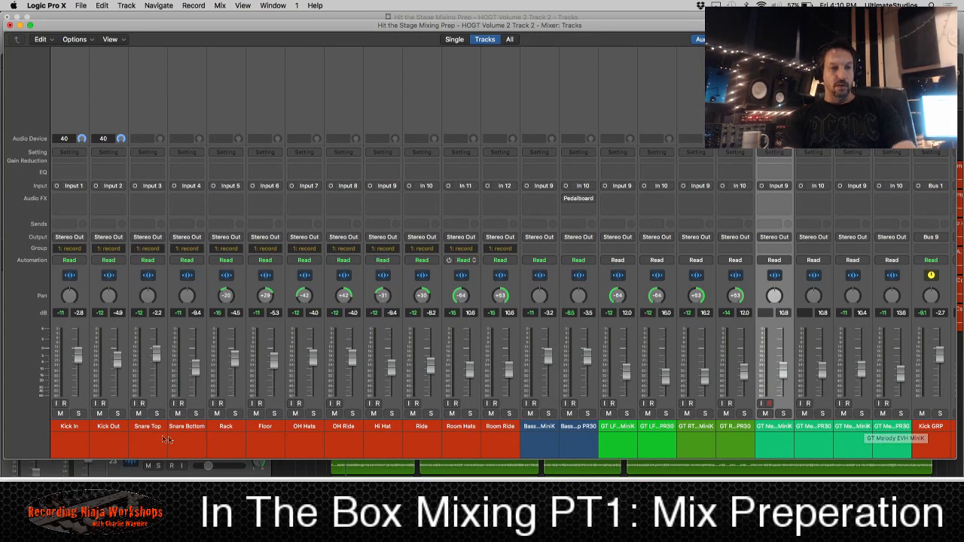
# - Select the Kick In channel, then look across the mixer and highlight all group and bus channels from Kick GRP to GT Solo BUS
pyautogui.click(81, 429)
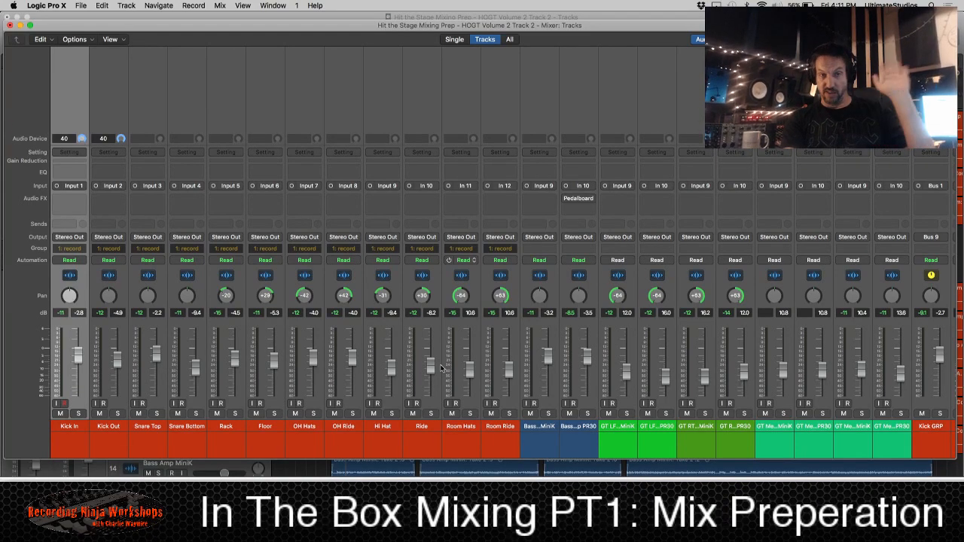
pyautogui.hscroll(15, 441, 368)
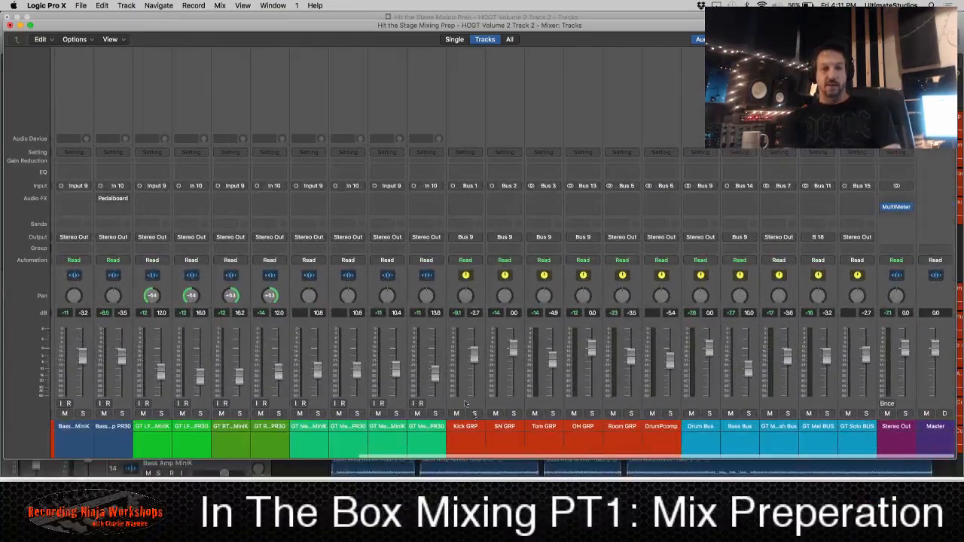
pyautogui.hscroll(-15, 465, 427)
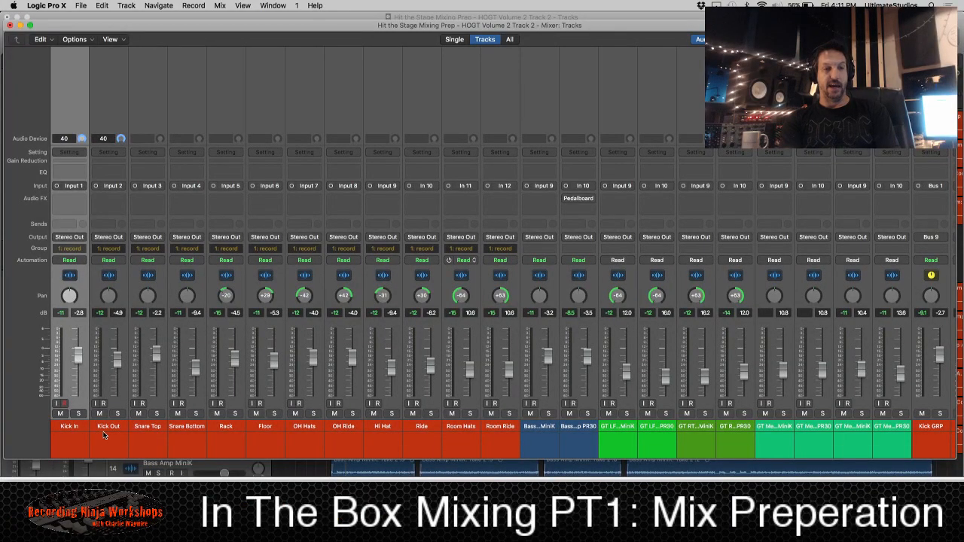
pyautogui.hscroll(10, 397, 368)
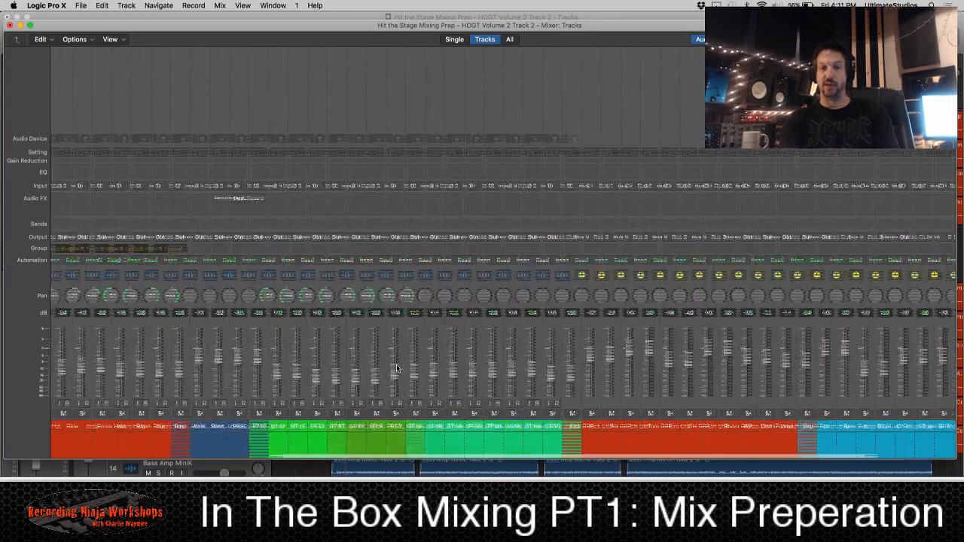
pyautogui.hscroll(4, 396, 367)
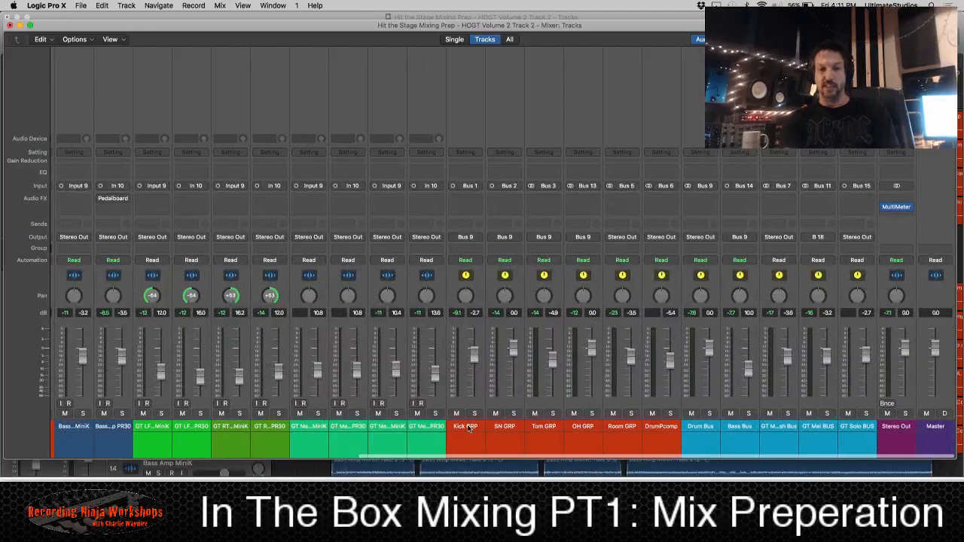
pyautogui.click(468, 427)
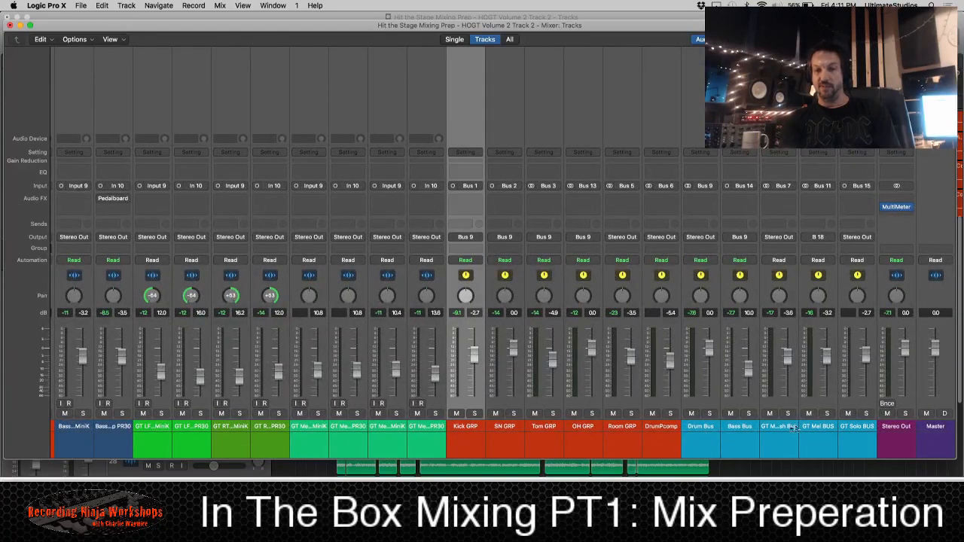
pyautogui.keyDown('shift'); pyautogui.click(866, 427); pyautogui.keyUp('shift')
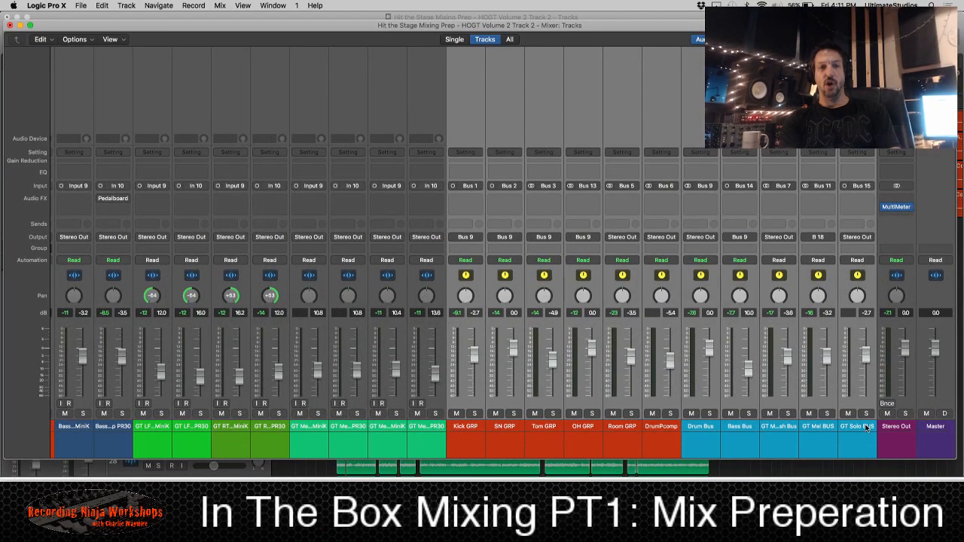
pyautogui.hscroll(3, 470, 293)
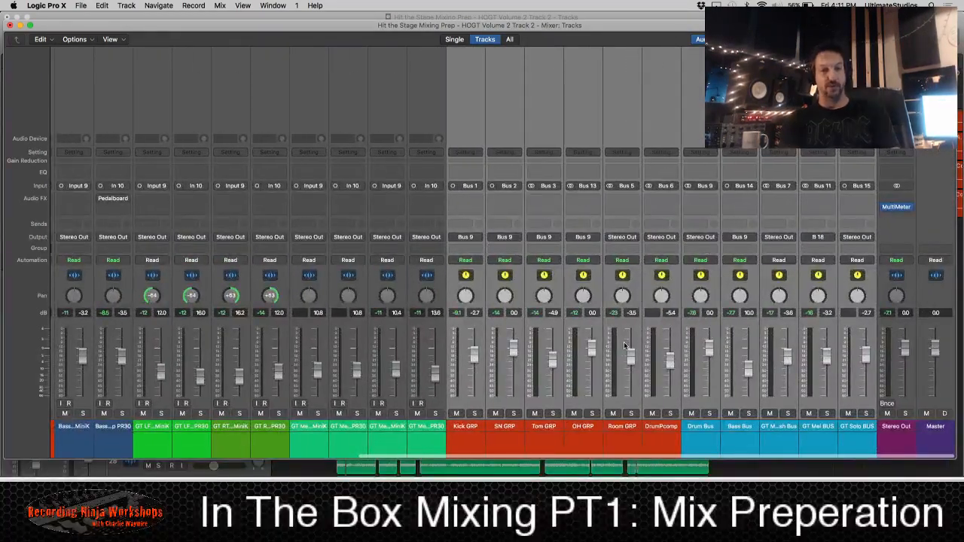
# - Select the Kick, SN, Tom, OH and Room GRP channels and the Drum Bus one at a time to examine the drum routing
pyautogui.click(479, 427)
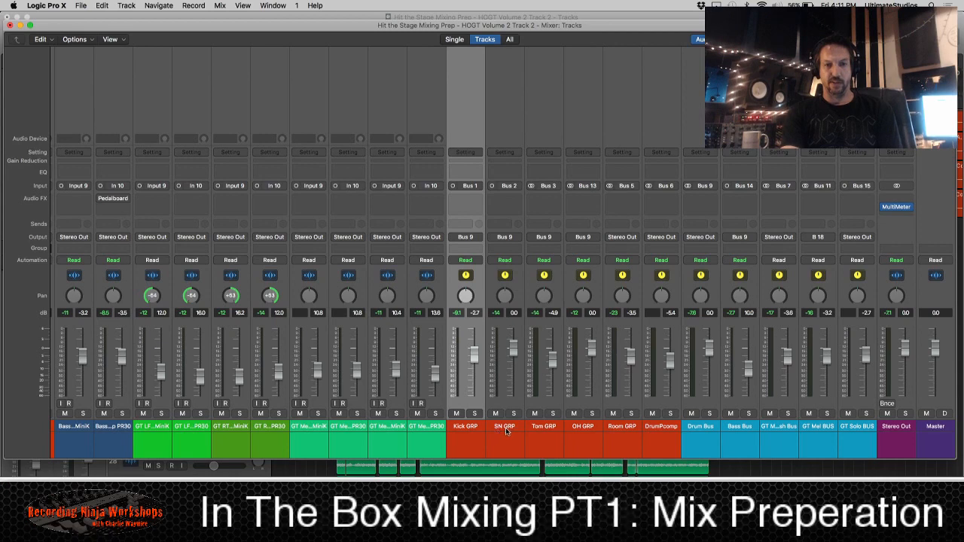
pyautogui.click(501, 430)
pyautogui.click(551, 428)
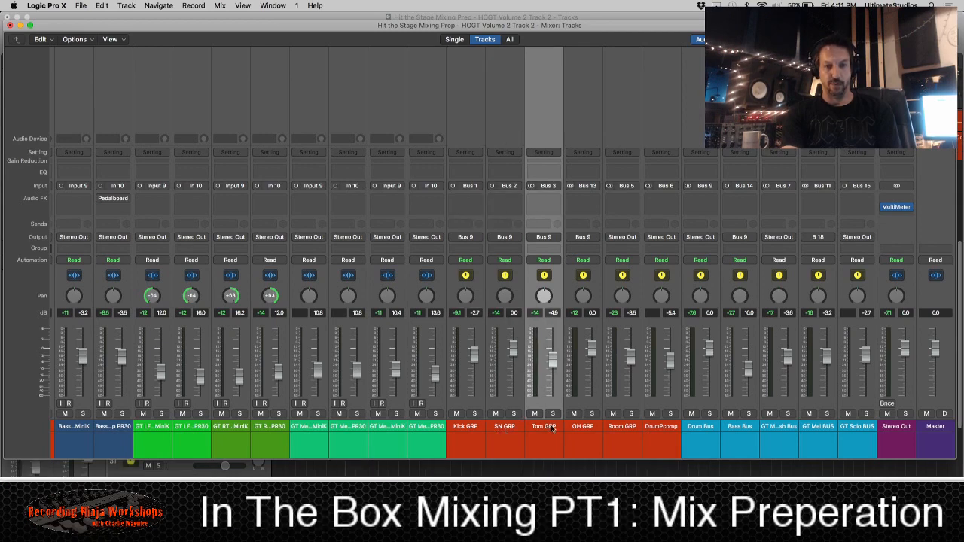
pyautogui.click(585, 429)
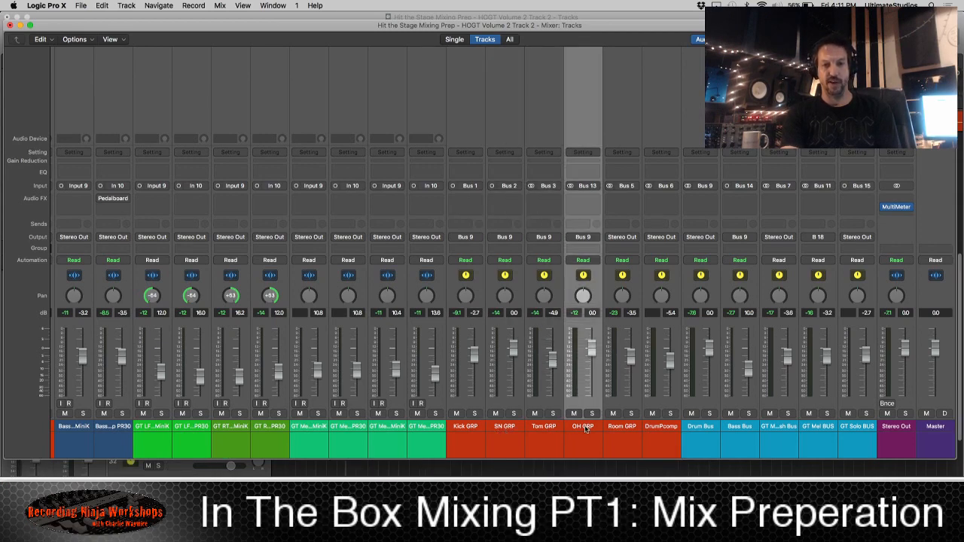
pyautogui.click(627, 431)
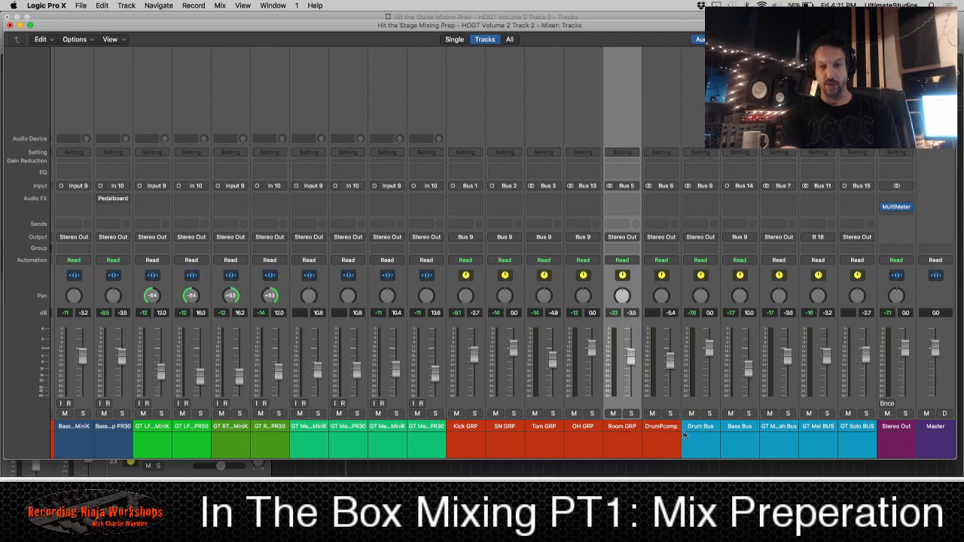
pyautogui.click(705, 429)
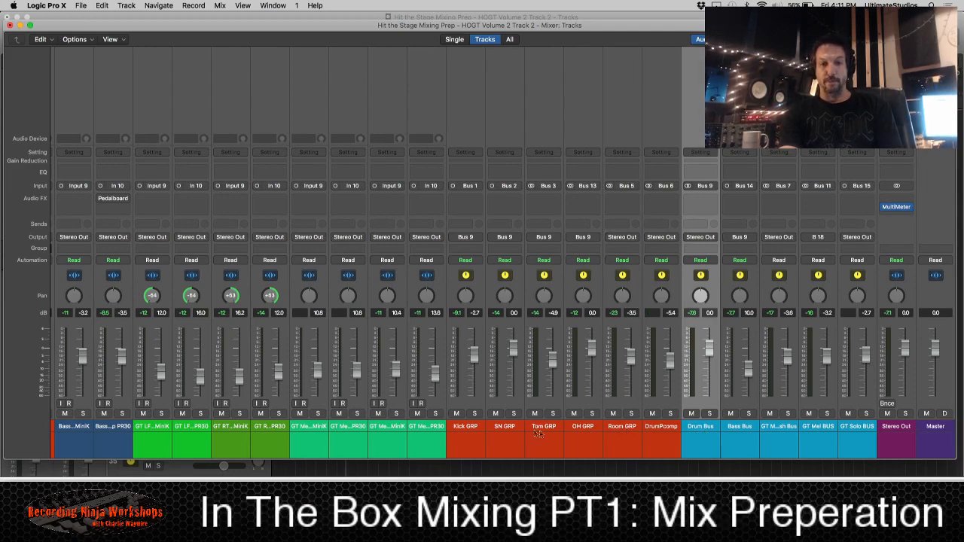
# - Highlight the Kick, SN, Tom and OH GRP channels together with the Drum Bus, then examine Room GRP and the Drum Bus individually
pyautogui.click(480, 426)
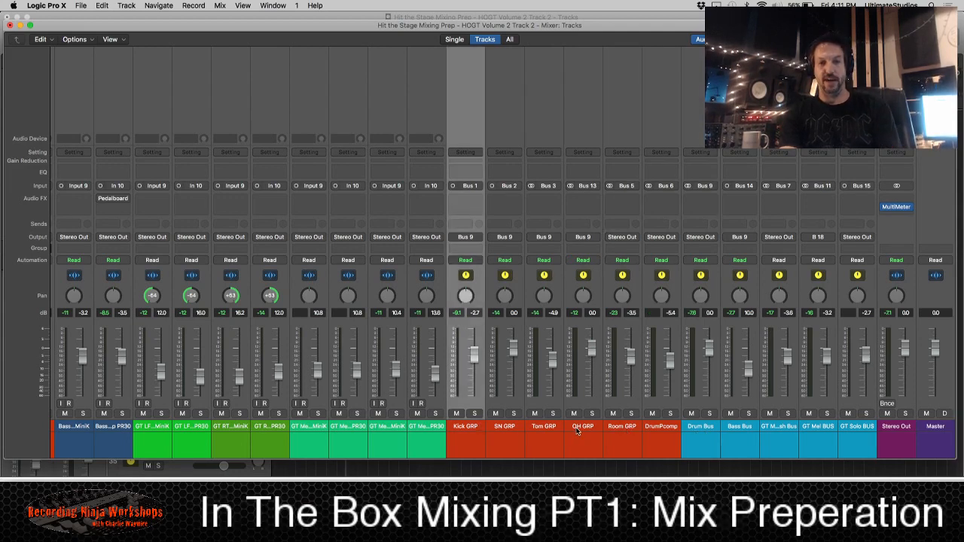
pyautogui.keyDown('shift'); pyautogui.click(576, 430); pyautogui.keyUp('shift')
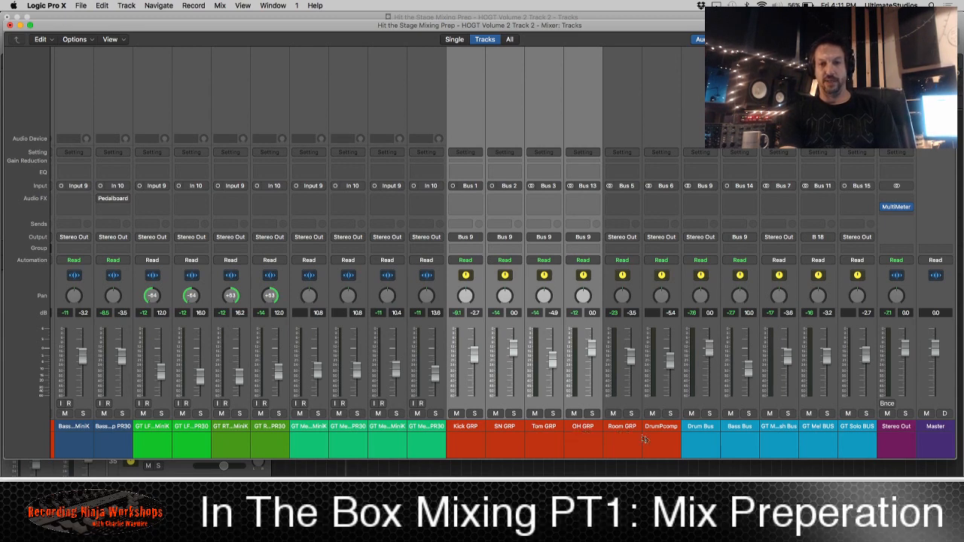
pyautogui.keyDown('shift'); pyautogui.click(701, 427); pyautogui.keyUp('shift')
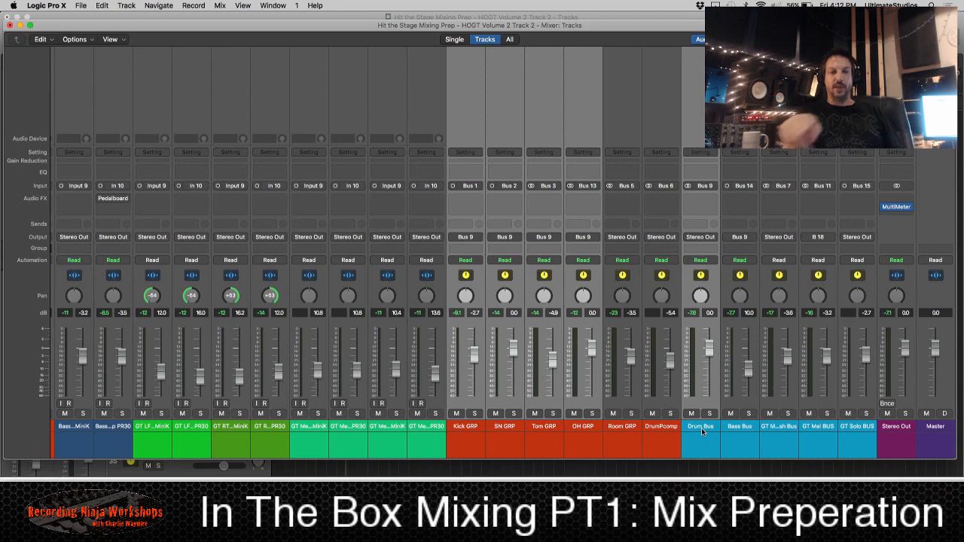
pyautogui.click(621, 427)
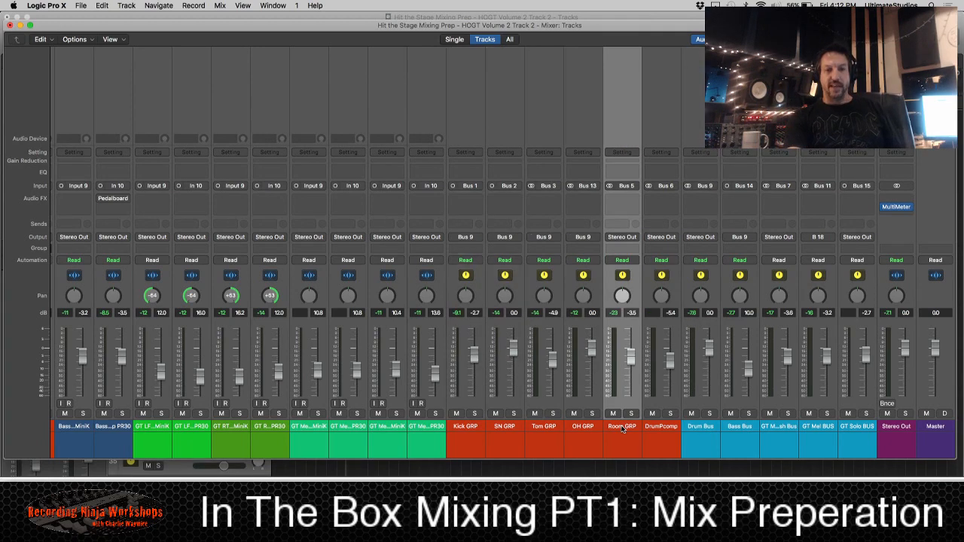
pyautogui.click(701, 427)
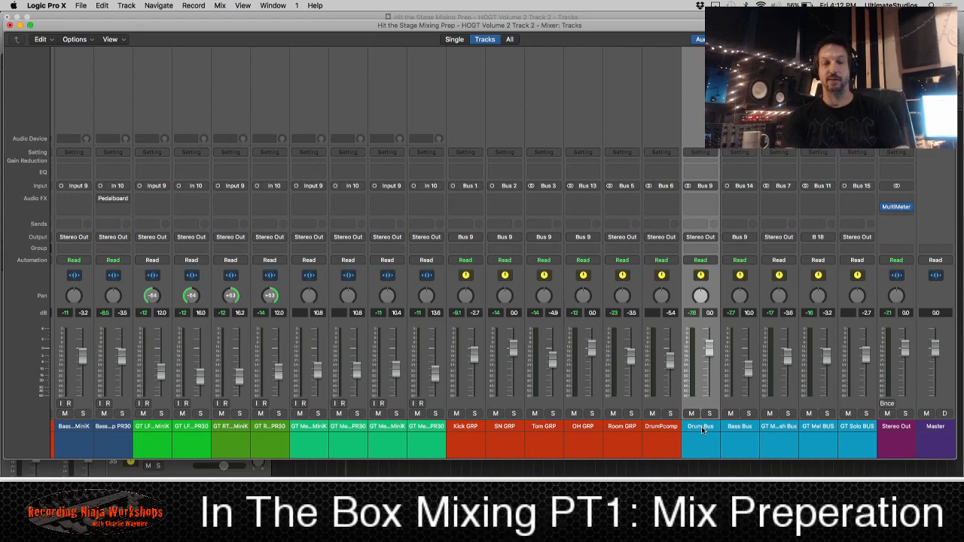
# - Route the outputs of the Kick In and Kick Out channels together to Bus 1 (Kick GRP)
pyautogui.hscroll(-10, 683, 431)
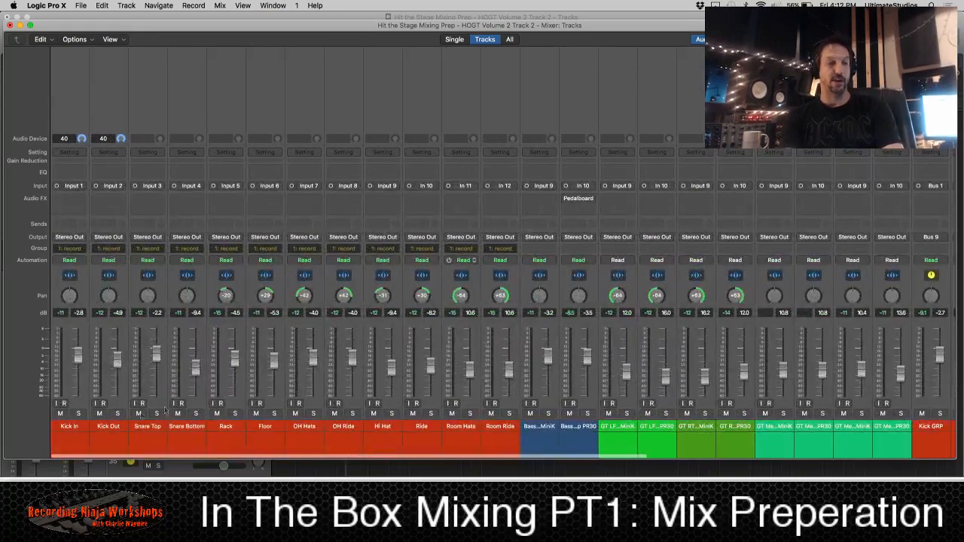
pyautogui.click(70, 428)
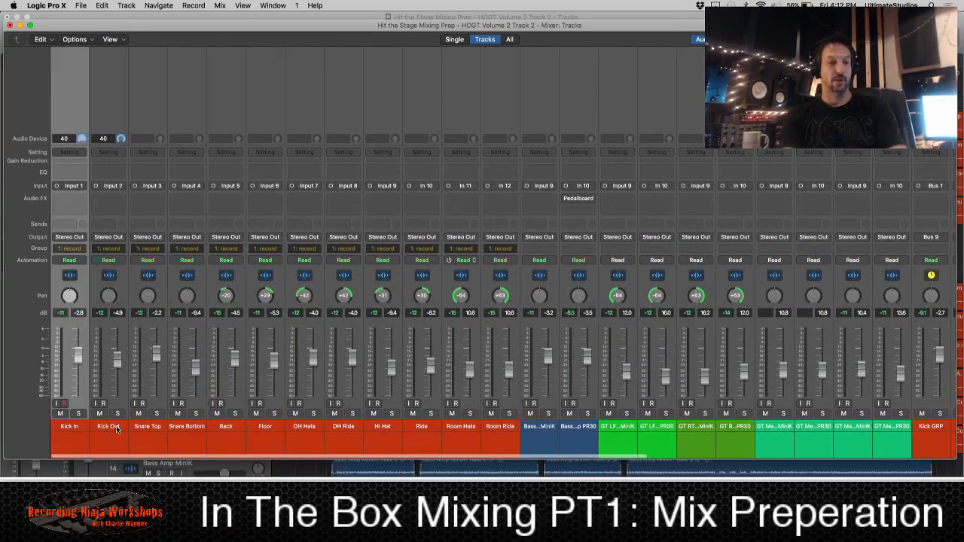
pyautogui.keyDown('shift'); pyautogui.click(108, 427); pyautogui.keyUp('shift')
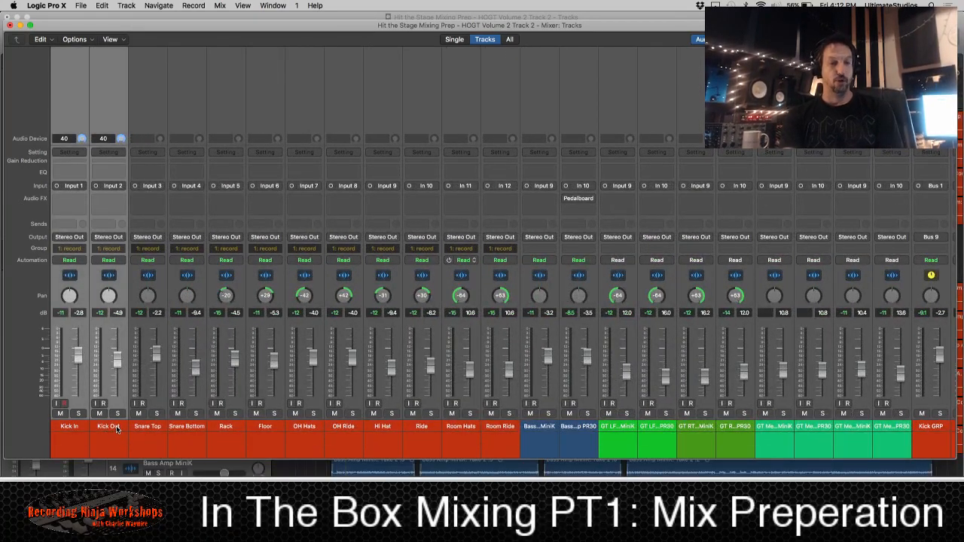
pyautogui.click(80, 239)
pyautogui.moveTo(75, 273)
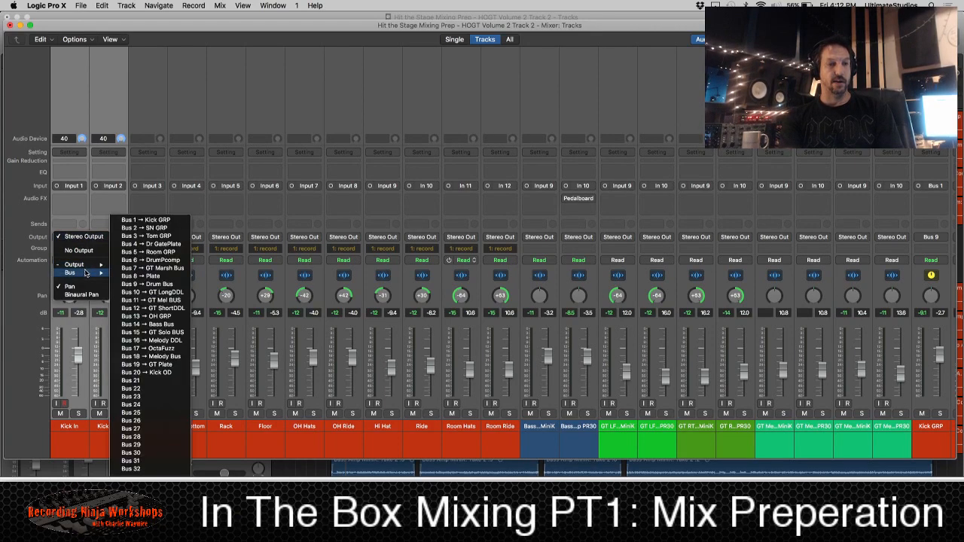
pyautogui.click(155, 220)
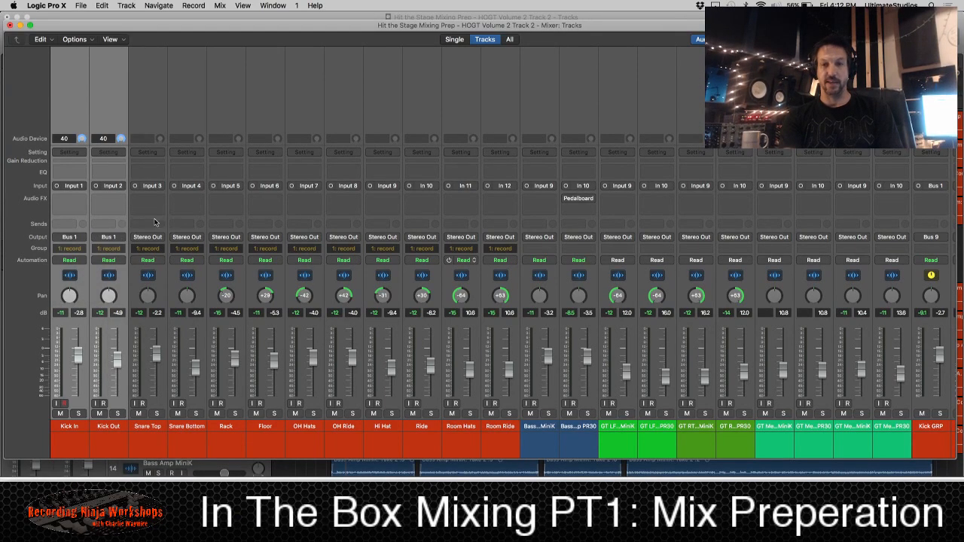
# - Solo Kick GRP during playback and briefly mute Kick Out and Kick In in turn to check what feeds the group
pyautogui.click(940, 413)
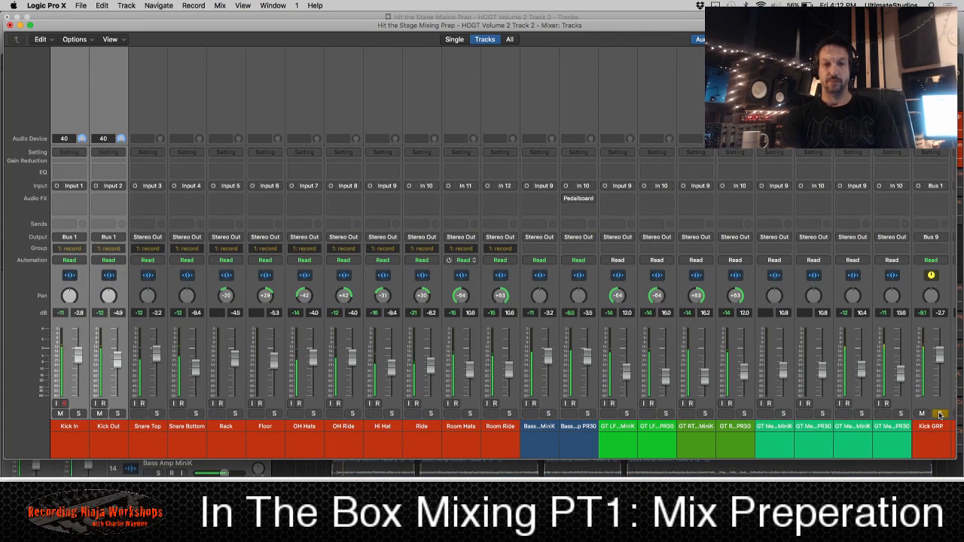
pyautogui.click(118, 427)
pyautogui.click(101, 414)
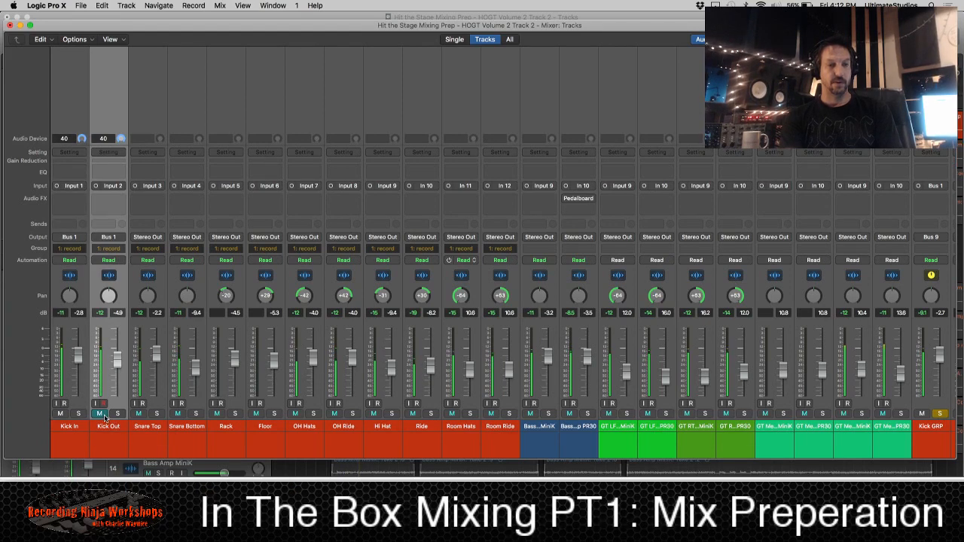
pyautogui.click(98, 415)
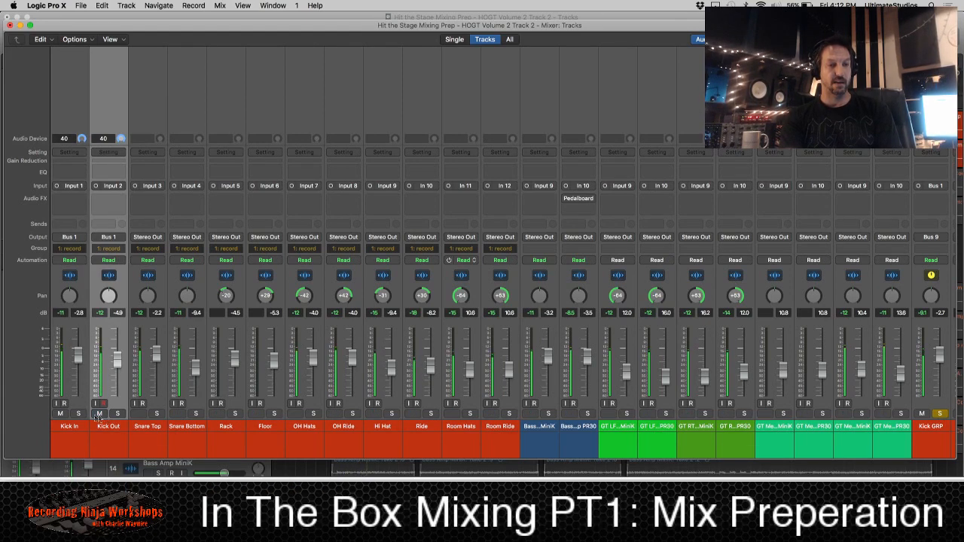
pyautogui.click(59, 415)
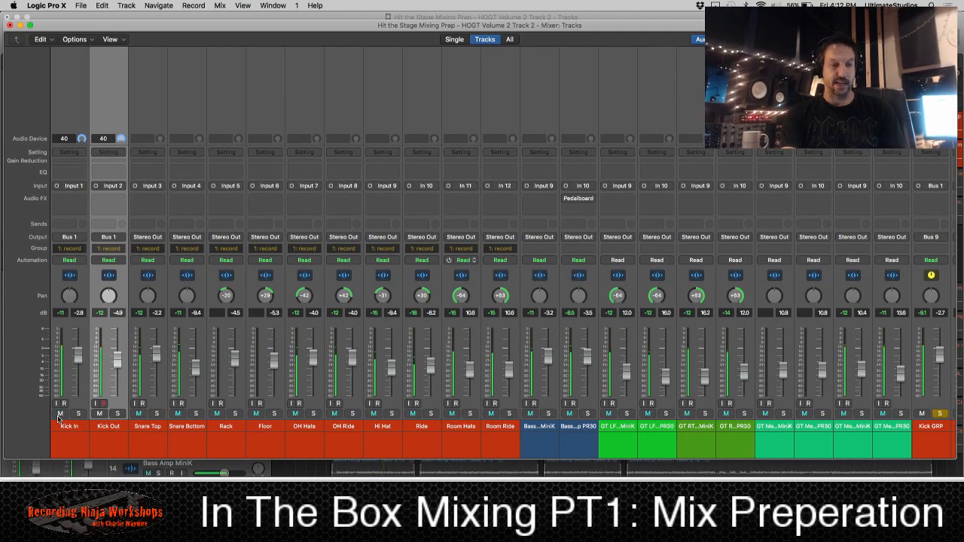
pyautogui.click(60, 415)
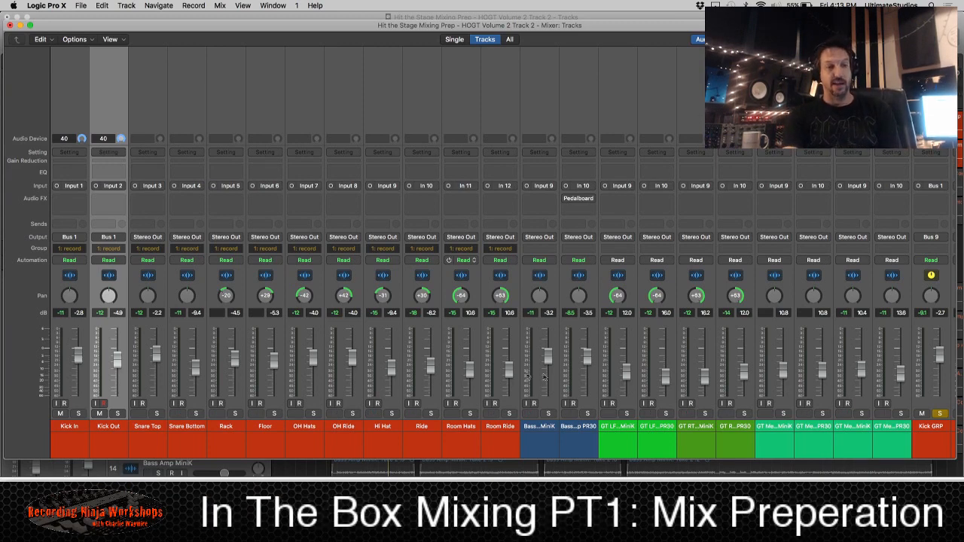
# - Select the Kick GRP channel, look over its group and bus neighbours, and highlight Kick In and Kick Out as its sources
pyautogui.click(938, 430)
pyautogui.hscroll(6, 938, 429)
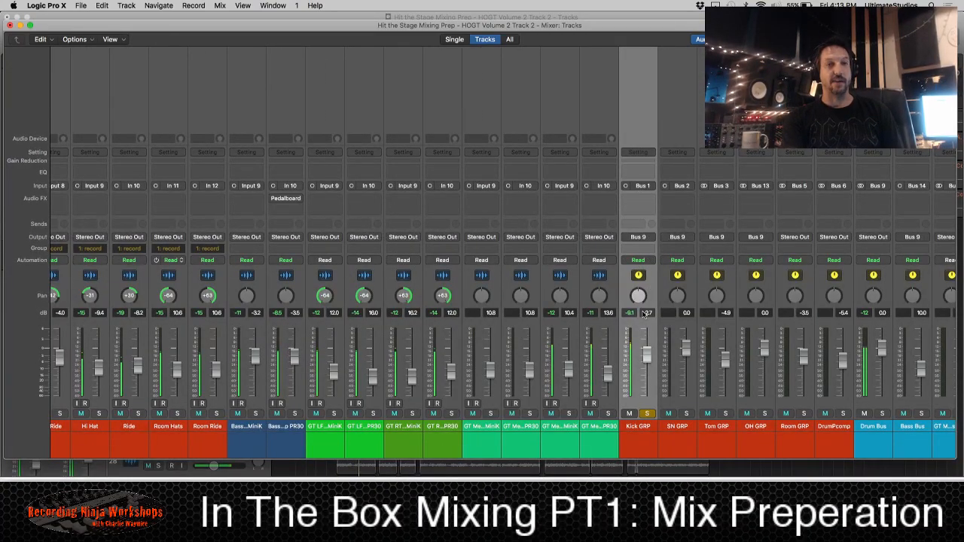
pyautogui.hscroll(-10, 645, 313)
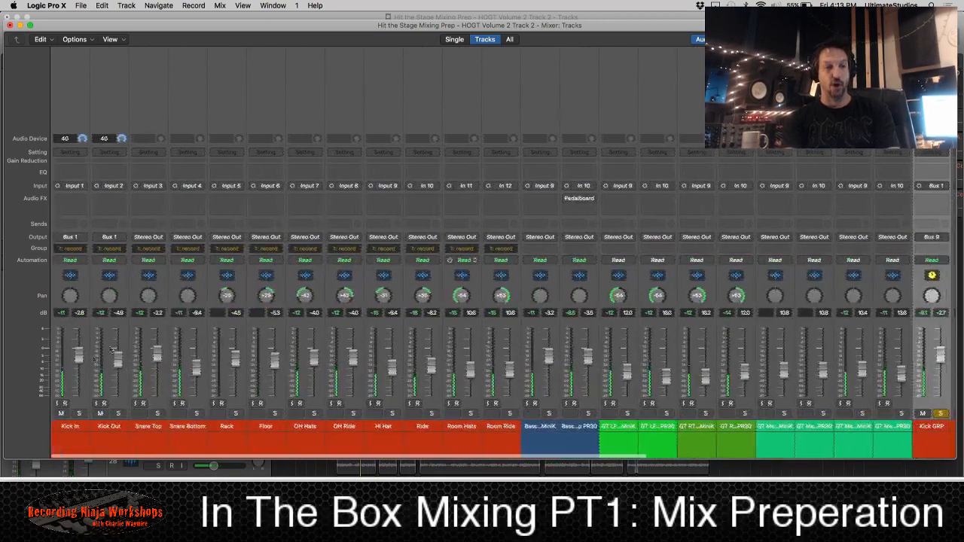
pyautogui.click(69, 426)
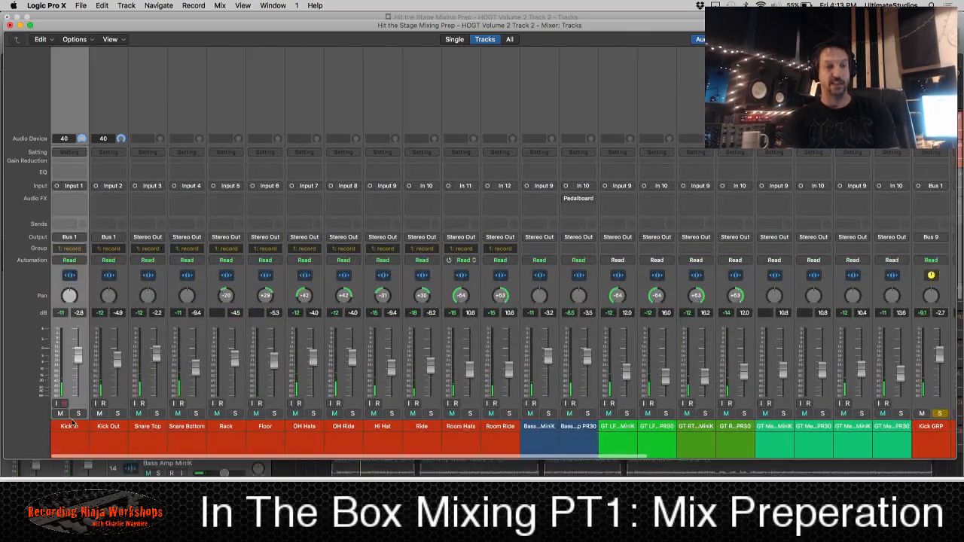
pyautogui.keyDown('shift'); pyautogui.click(110, 426); pyautogui.keyUp('shift')
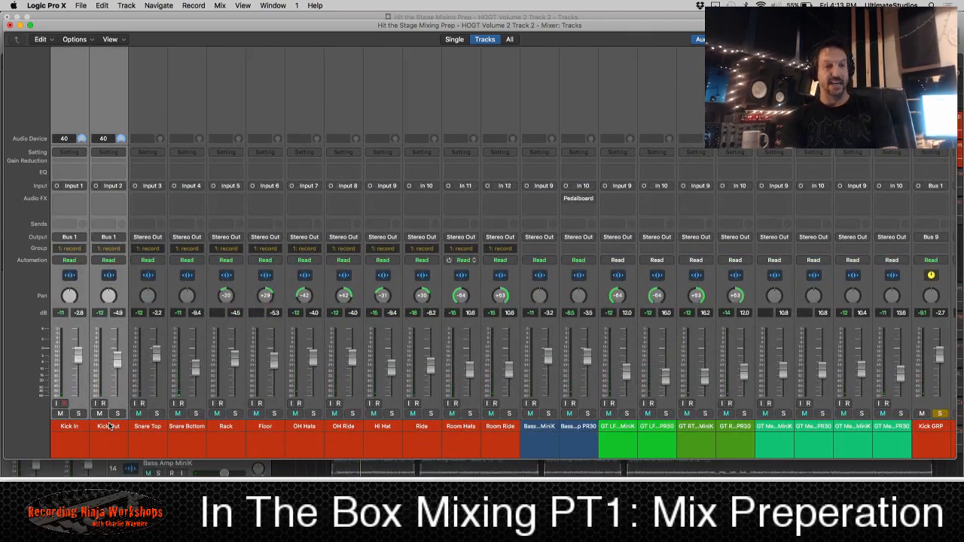
# - Route the outputs of the Snare Top and Snare Bottom channels together to Bus 2 (SN GRP)
pyautogui.click(154, 427)
pyautogui.keyDown('shift'); pyautogui.click(192, 427); pyautogui.keyUp('shift')
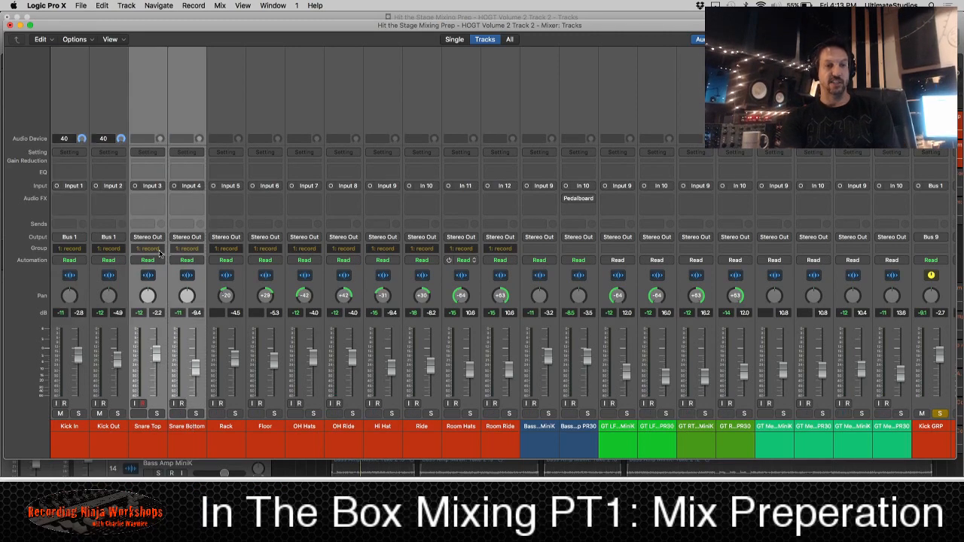
pyautogui.click(157, 240)
pyautogui.moveTo(151, 273)
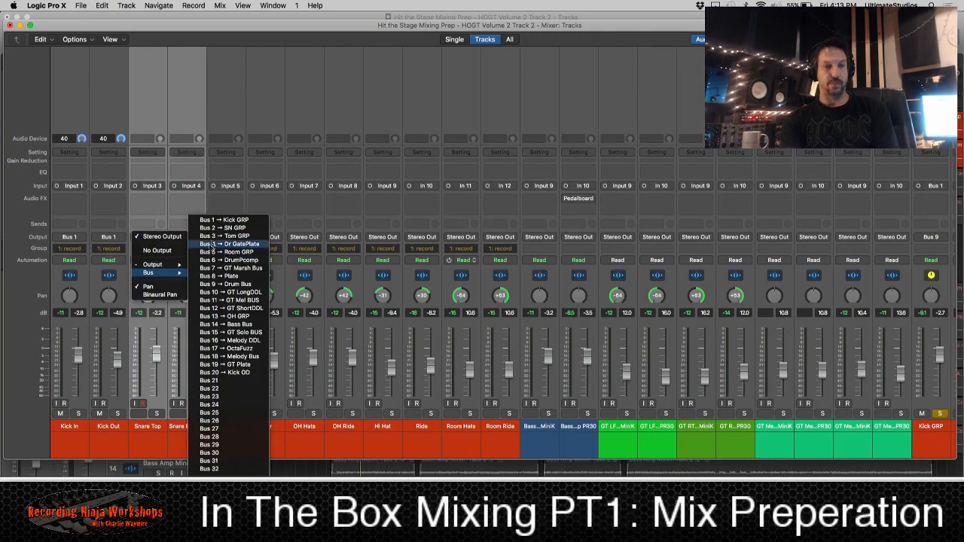
pyautogui.click(214, 227)
# - Solo SN GRP instead of Kick GRP, audition it while briefly muting Snare Bottom and Snare Top in turn, and clear the solo
pyautogui.hscroll(2, 912, 400)
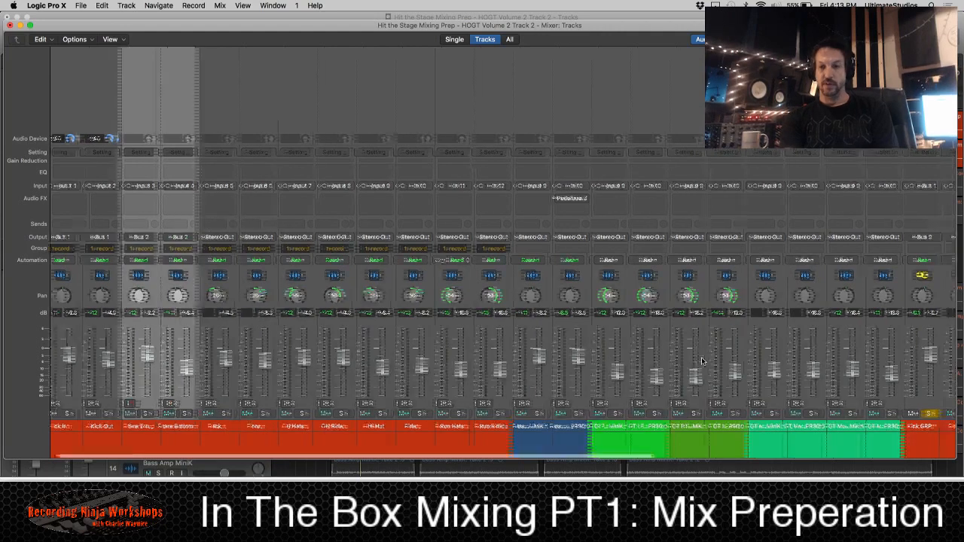
pyautogui.click(889, 413)
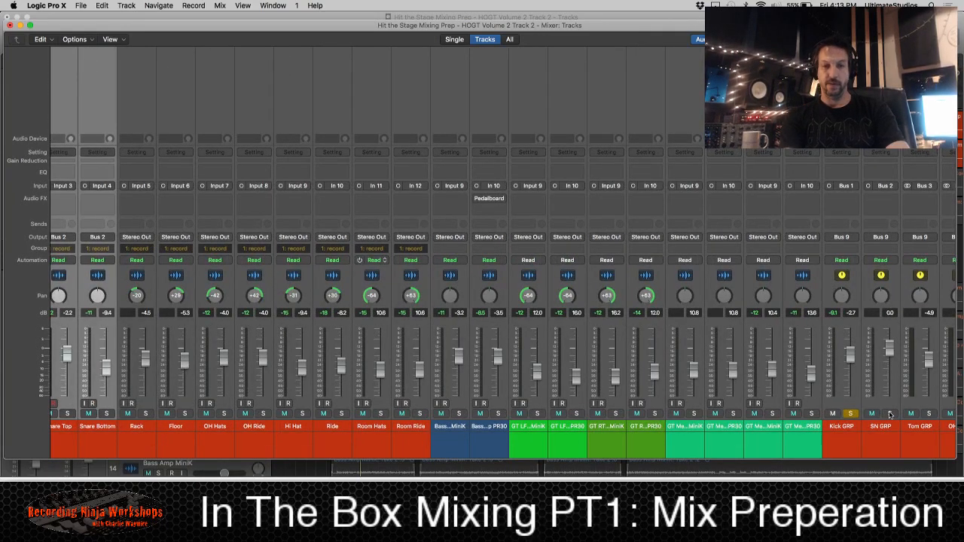
pyautogui.press('space')
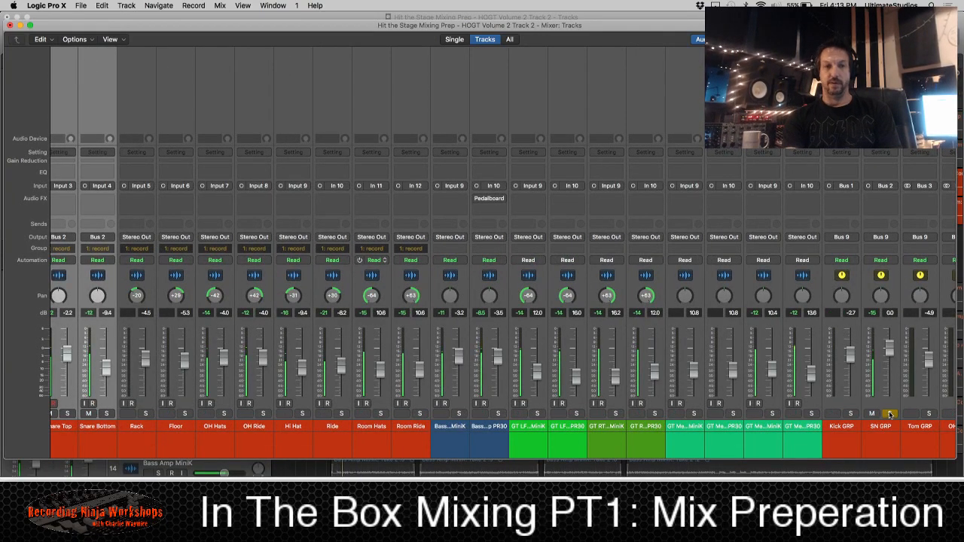
pyautogui.hscroll(-1, 223, 415)
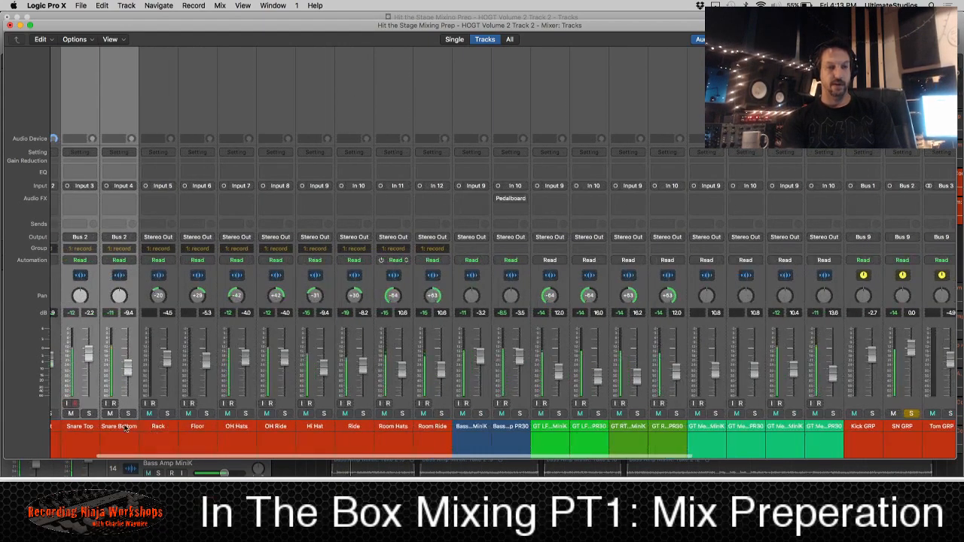
pyautogui.click(121, 425)
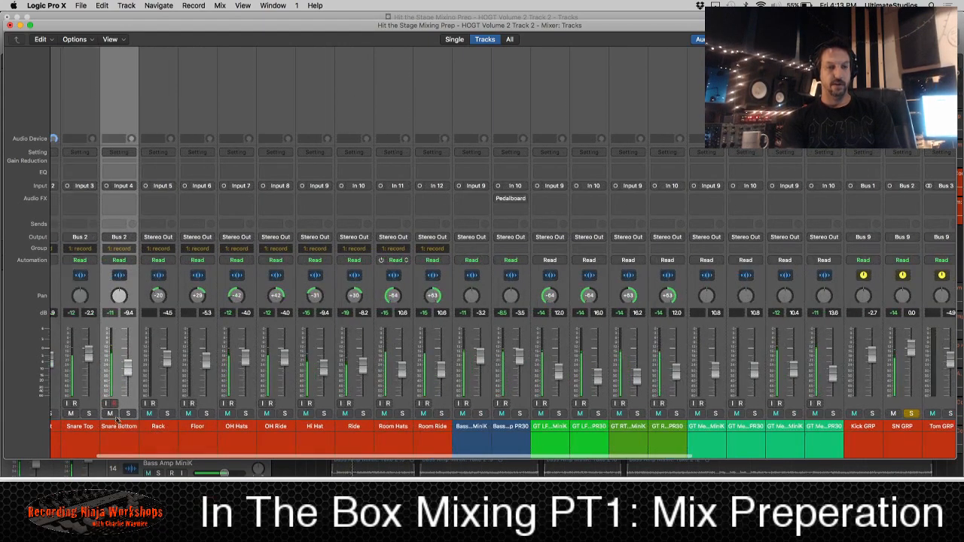
pyautogui.click(110, 414)
pyautogui.click(73, 414)
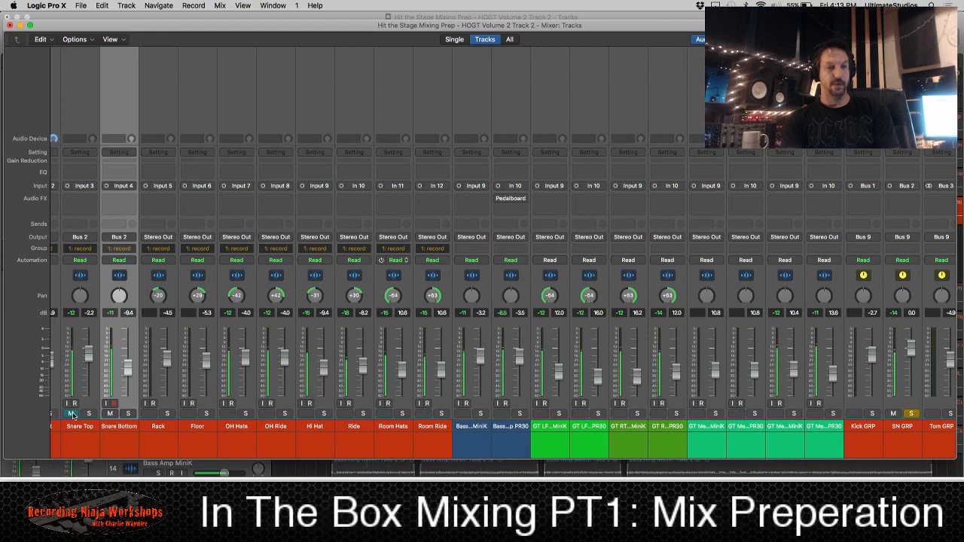
pyautogui.click(72, 414)
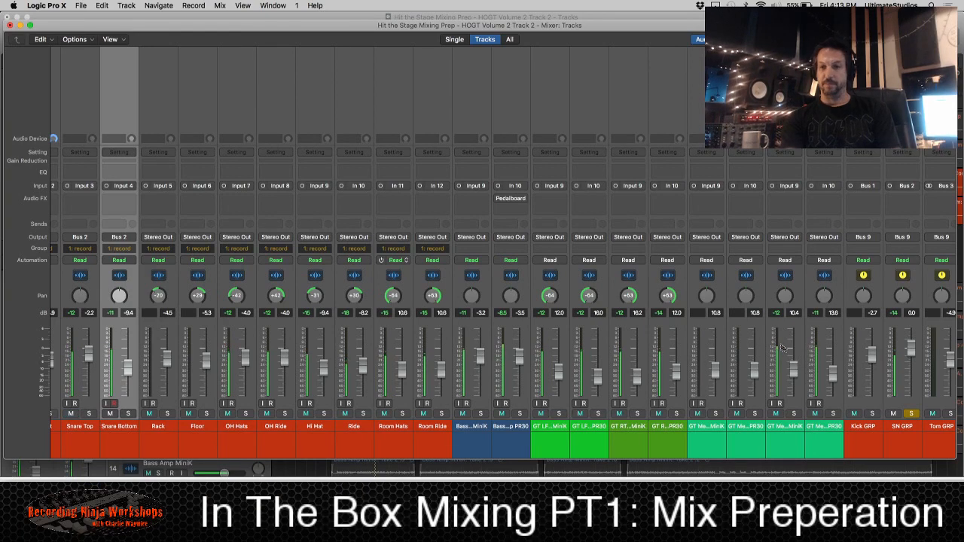
pyautogui.click(911, 413)
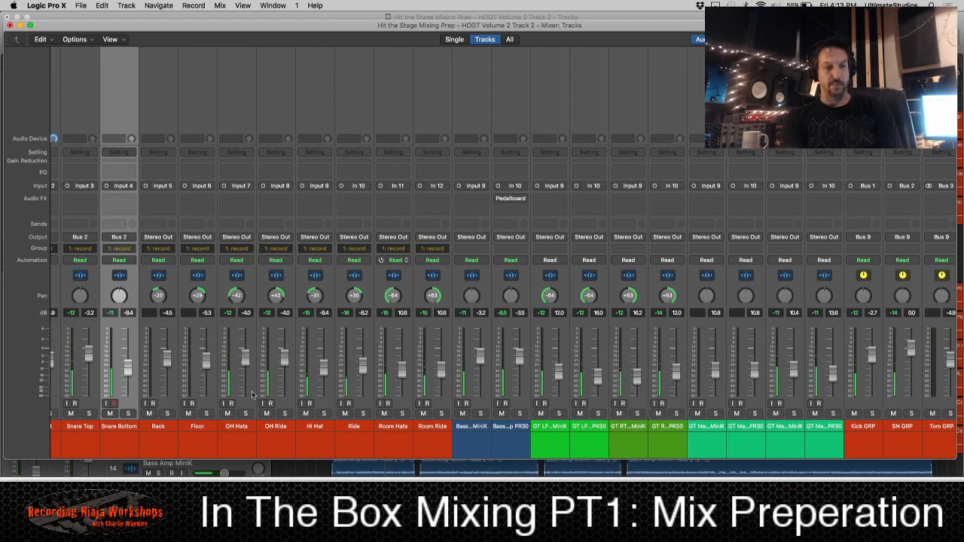
# - Route the outputs of the Rack and Floor tom channels together to Bus 3 (Tom GRP)
pyautogui.click(157, 428)
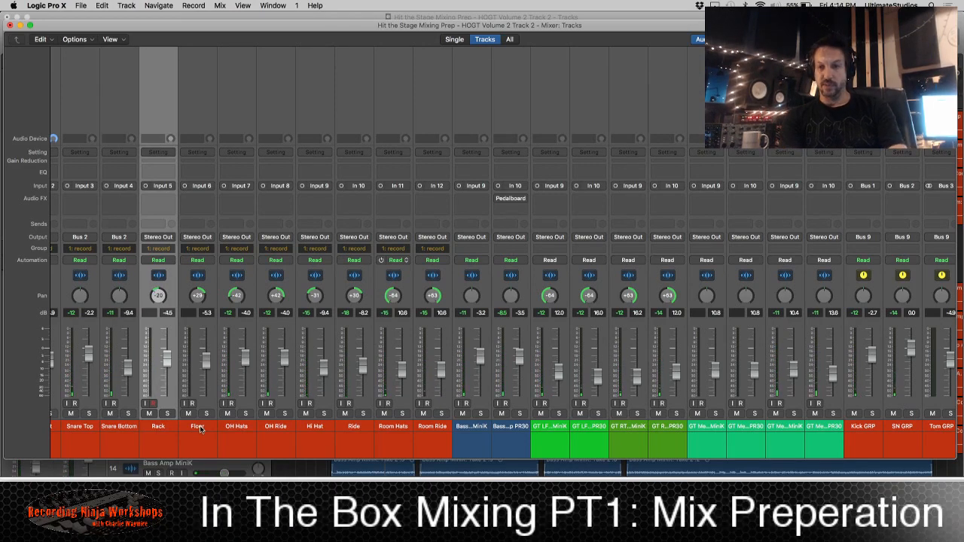
pyautogui.keyDown('shift'); pyautogui.click(197, 426); pyautogui.keyUp('shift')
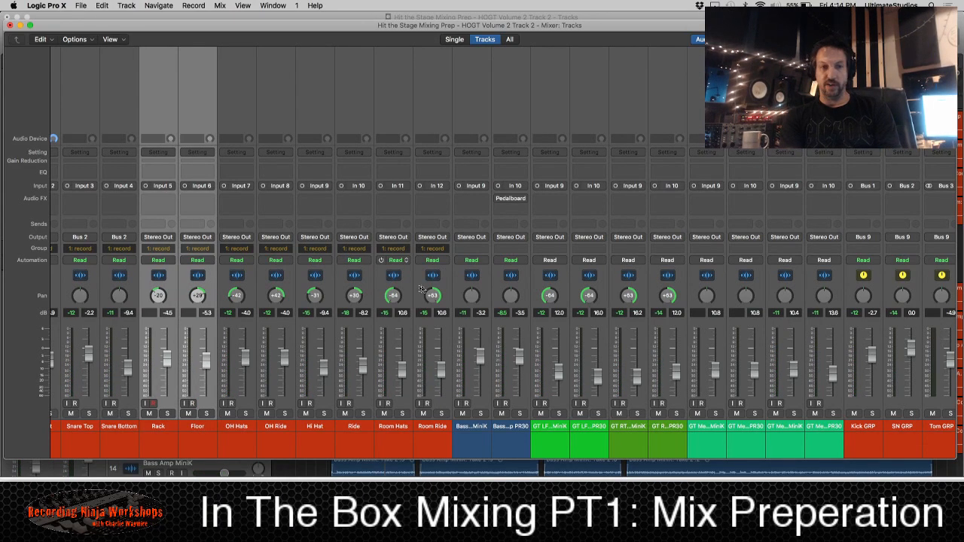
pyautogui.click(163, 185)
pyautogui.click(136, 165)
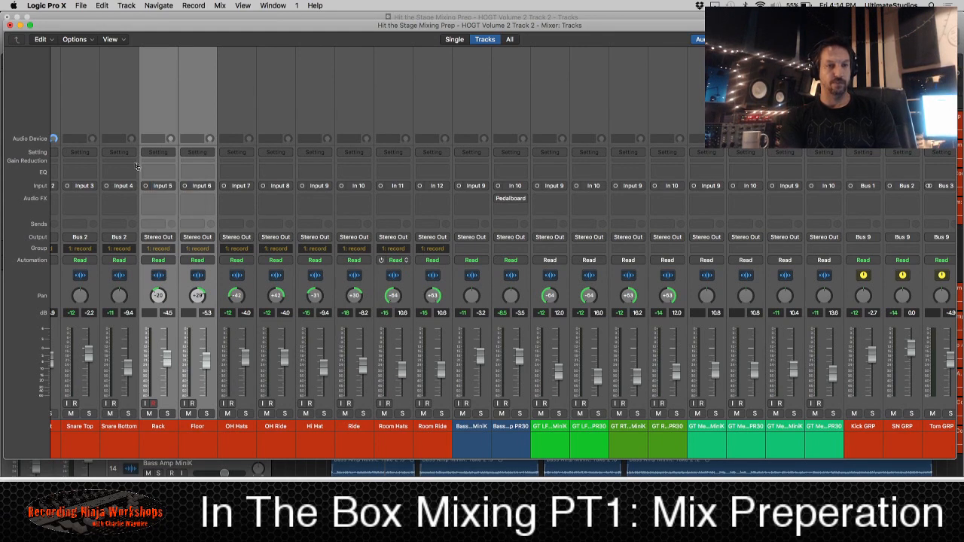
pyautogui.click(171, 238)
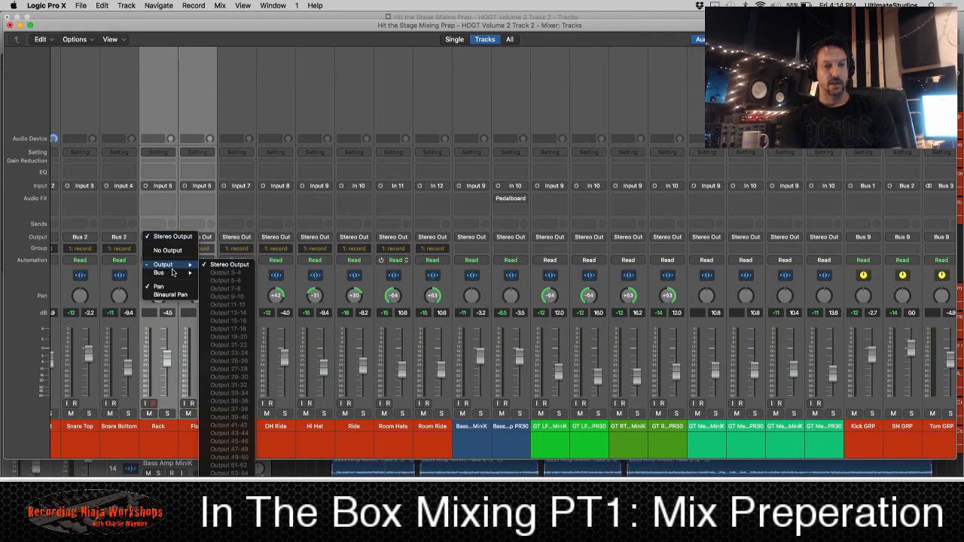
pyautogui.moveTo(177, 273)
pyautogui.click(249, 237)
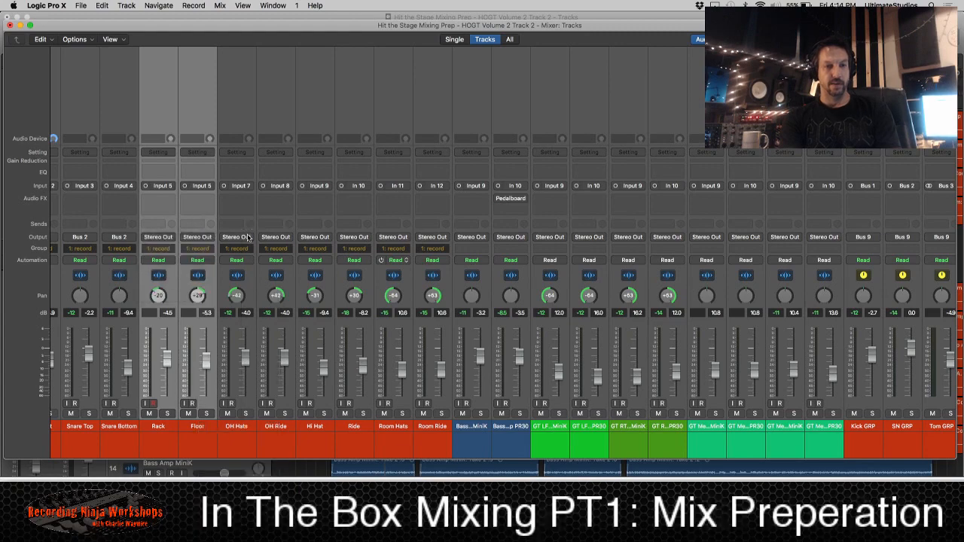
# - Route the outputs of the OH Hats and OH Ride channels together to Bus 13 (OH GRP)
pyautogui.click(237, 431)
pyautogui.keyDown('shift'); pyautogui.click(276, 429); pyautogui.keyUp('shift')
pyautogui.hscroll(2, 277, 429)
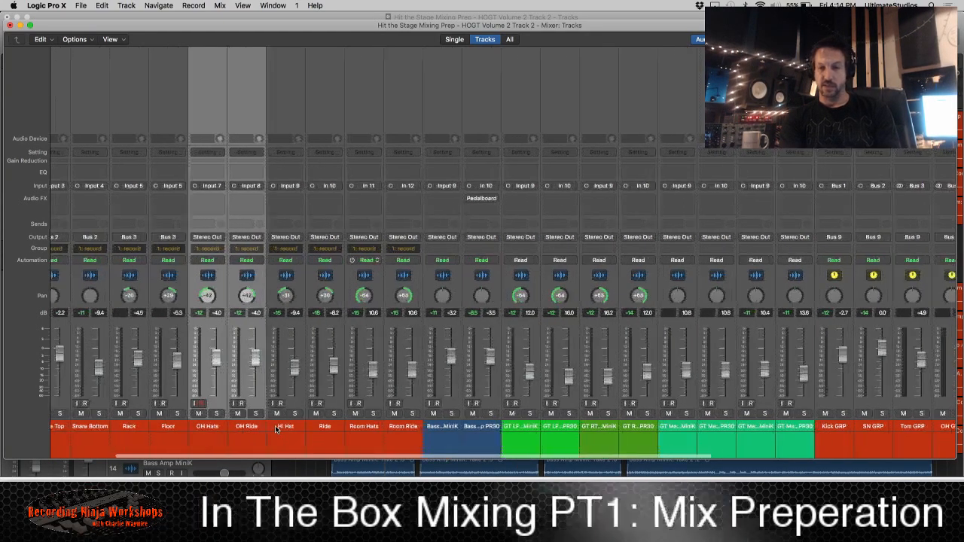
pyautogui.hscroll(2, 275, 428)
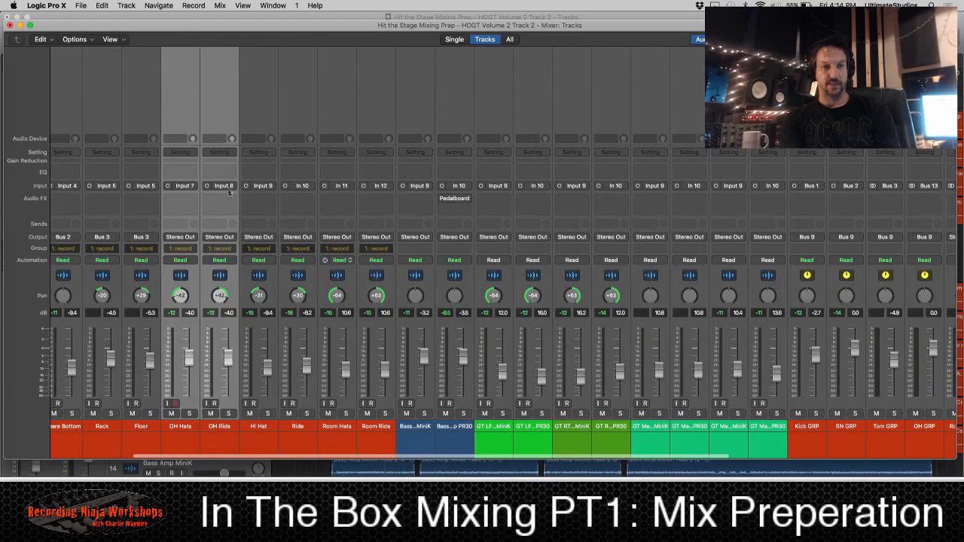
pyautogui.click(222, 237)
pyautogui.moveTo(226, 272)
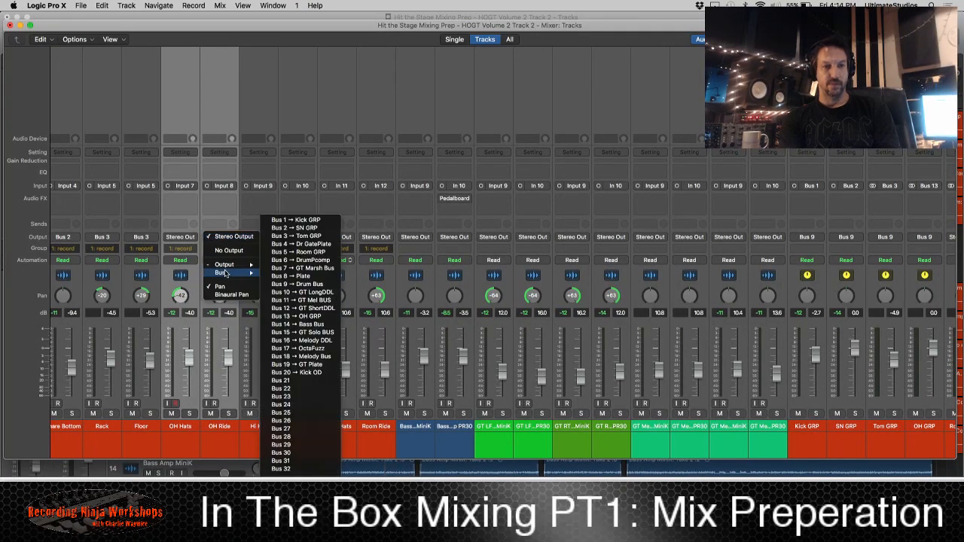
pyautogui.click(305, 315)
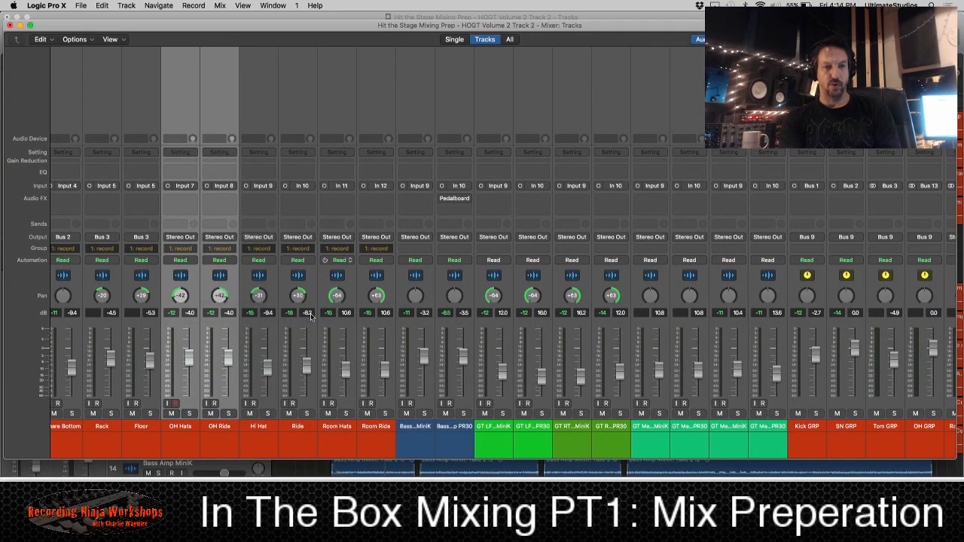
# - Route the outputs of the Room Hats and Room Ride channels together to Bus 5 (Room GRP)
pyautogui.click(266, 426)
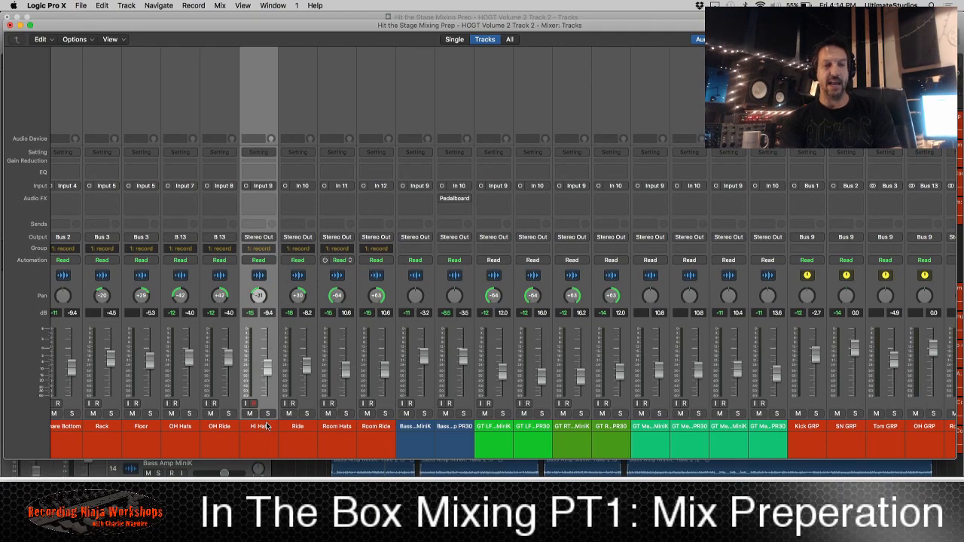
pyautogui.click(350, 434)
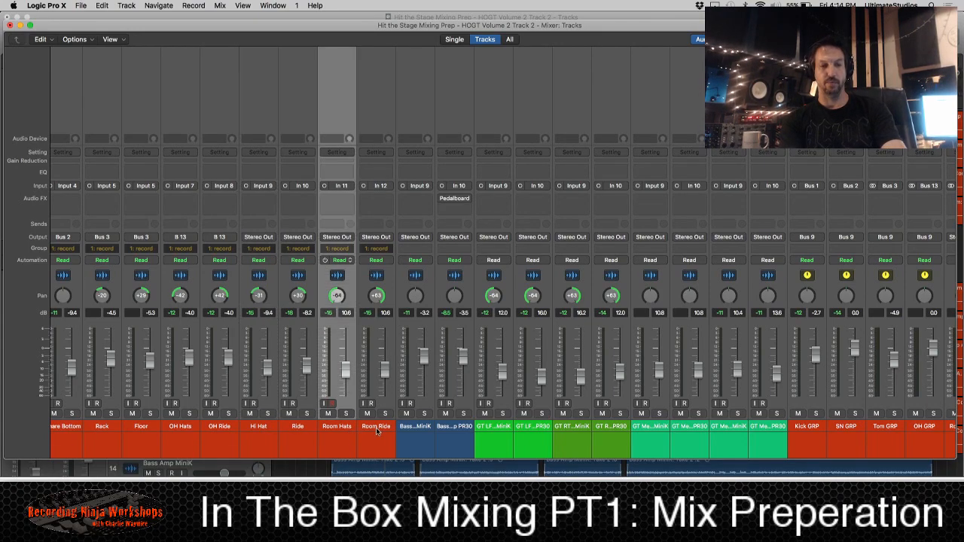
pyautogui.keyDown('shift'); pyautogui.click(377, 431); pyautogui.keyUp('shift')
pyautogui.hscroll(5, 631, 367)
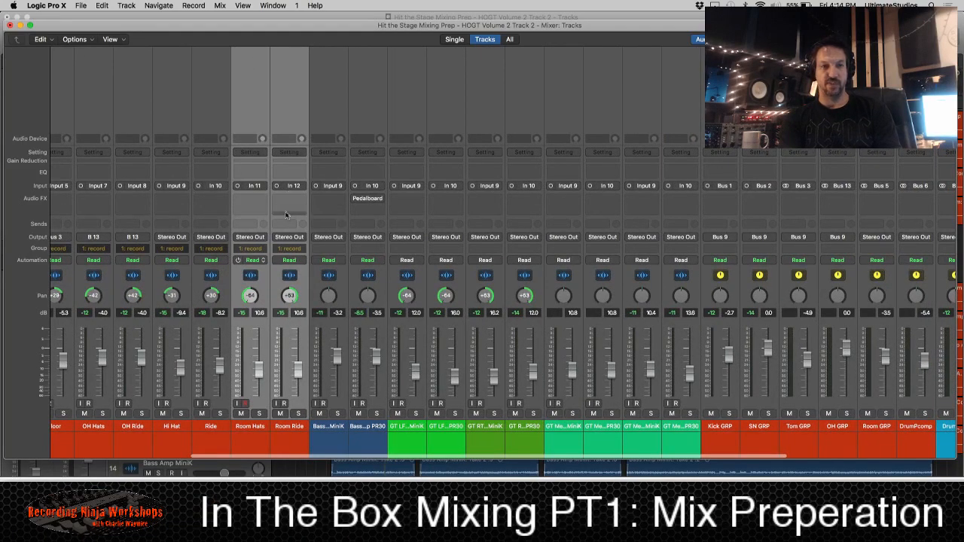
pyautogui.click(290, 236)
pyautogui.moveTo(291, 274)
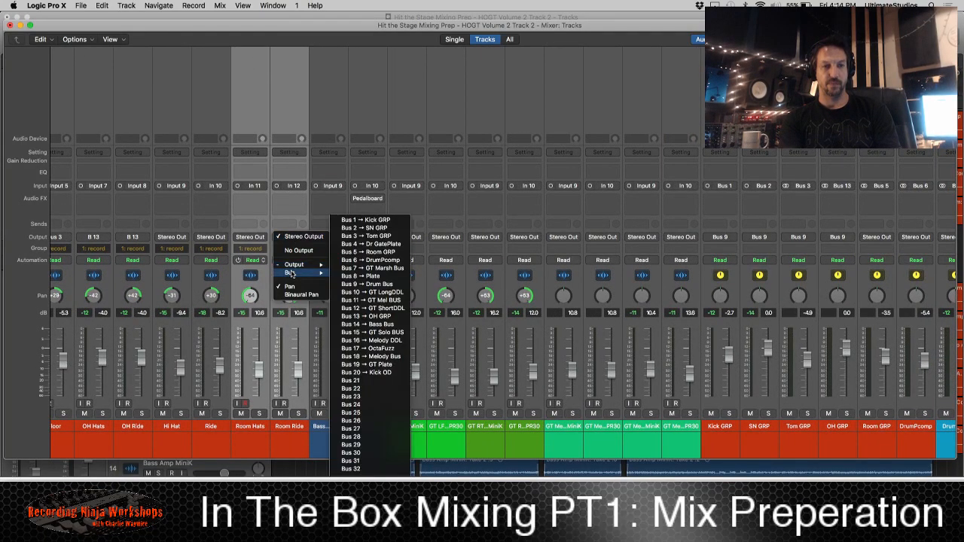
pyautogui.click(364, 259)
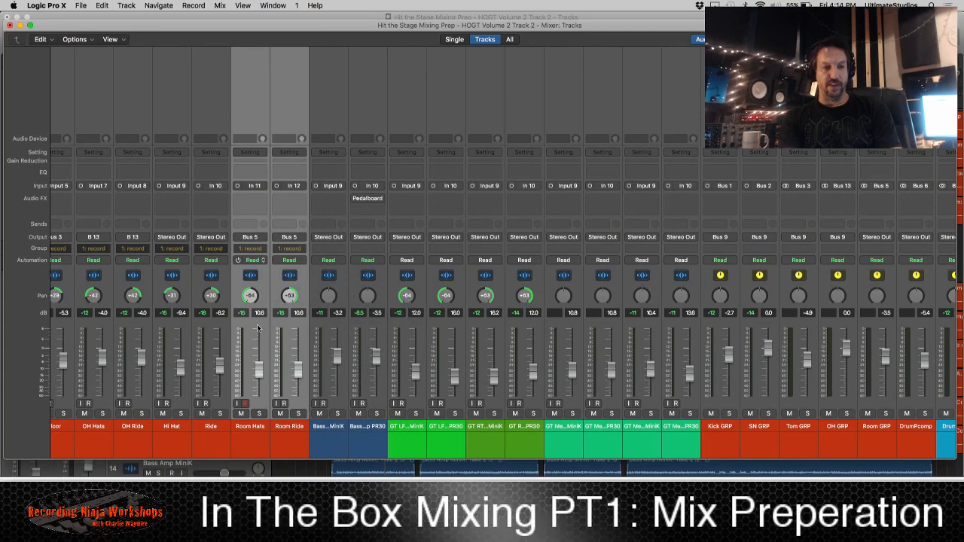
# - Route the outputs of the Hi Hat and Ride channels together straight to Bus 9 (Drum Bus)
pyautogui.hscroll(-3, 324, 331)
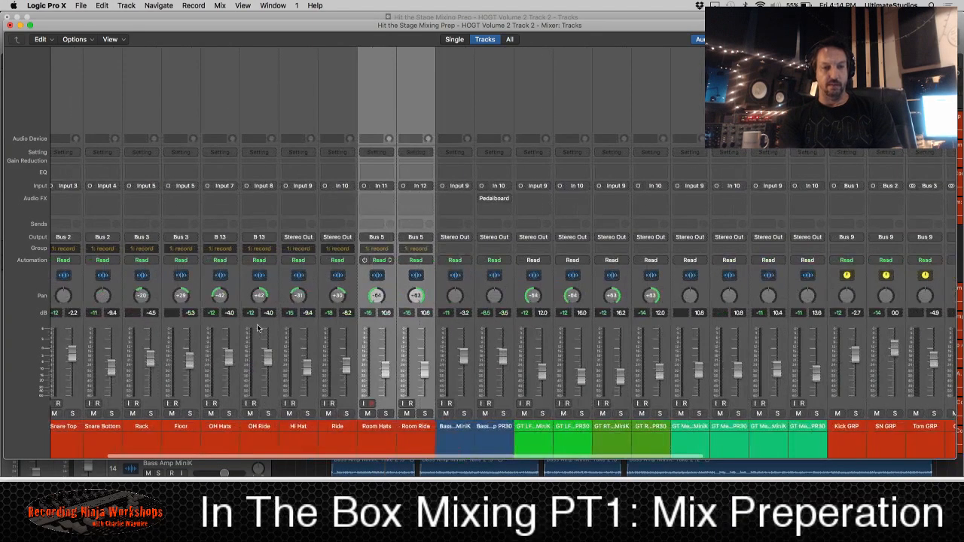
pyautogui.click(299, 428)
pyautogui.keyDown('shift'); pyautogui.click(338, 427); pyautogui.keyUp('shift')
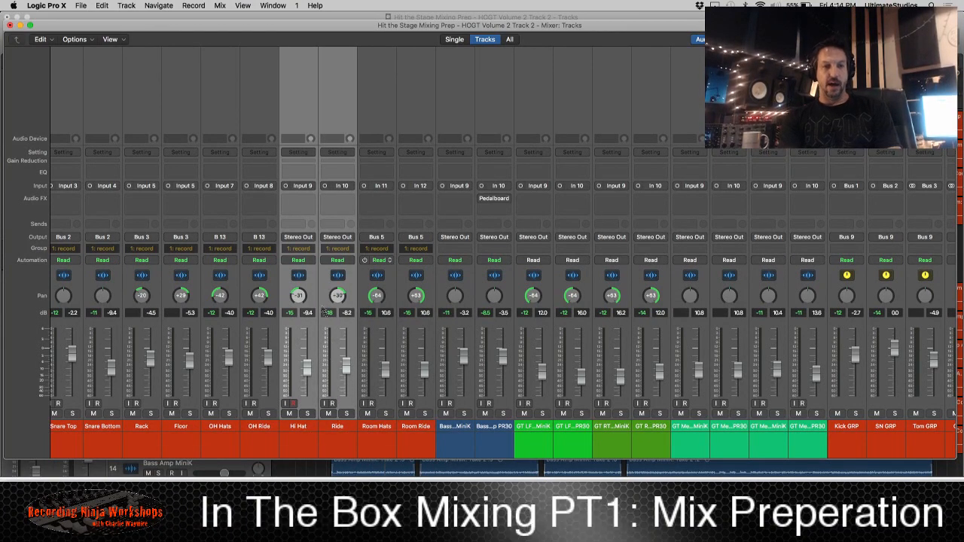
pyautogui.click(302, 238)
pyautogui.moveTo(317, 276)
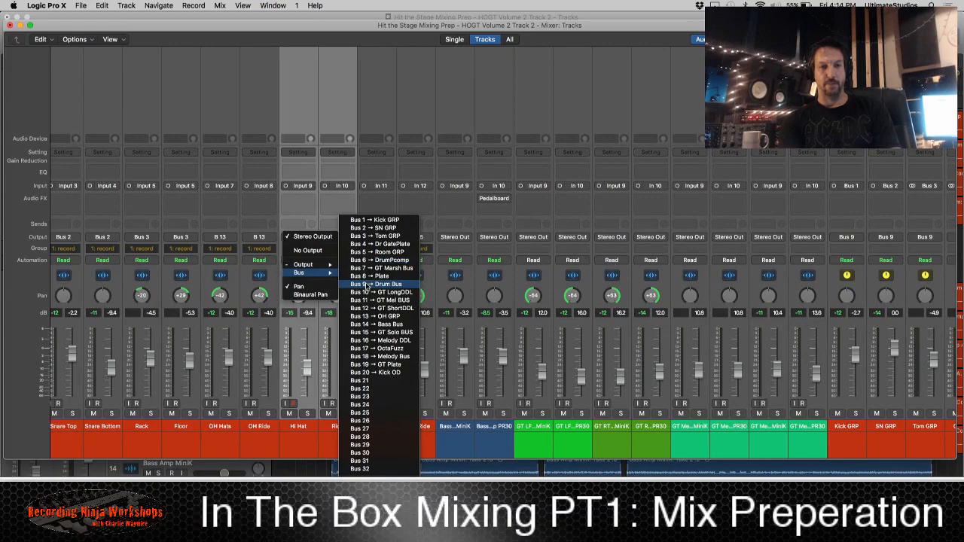
pyautogui.click(366, 285)
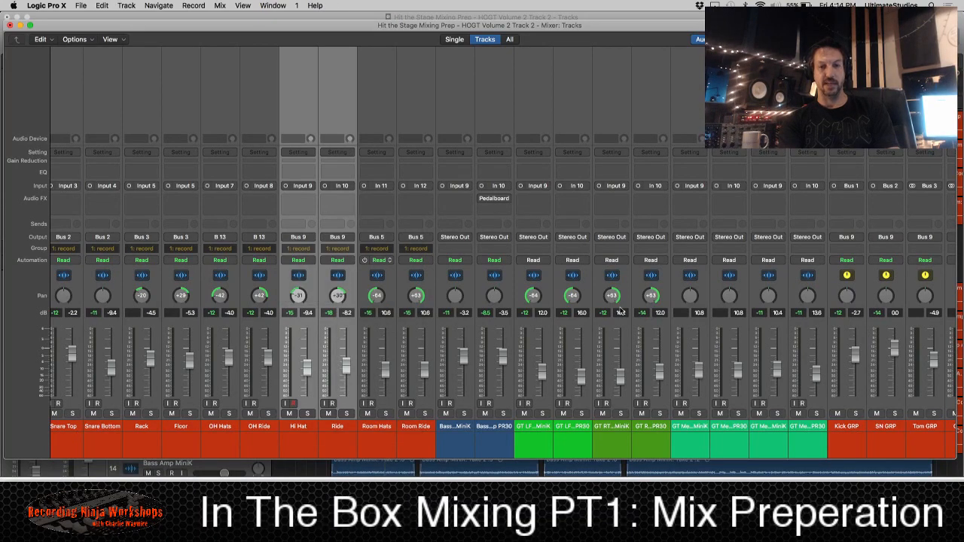
# - Solo the Drum Bus, play the song to audition the whole kit, and clear the solo
pyautogui.hscroll(10, 621, 311)
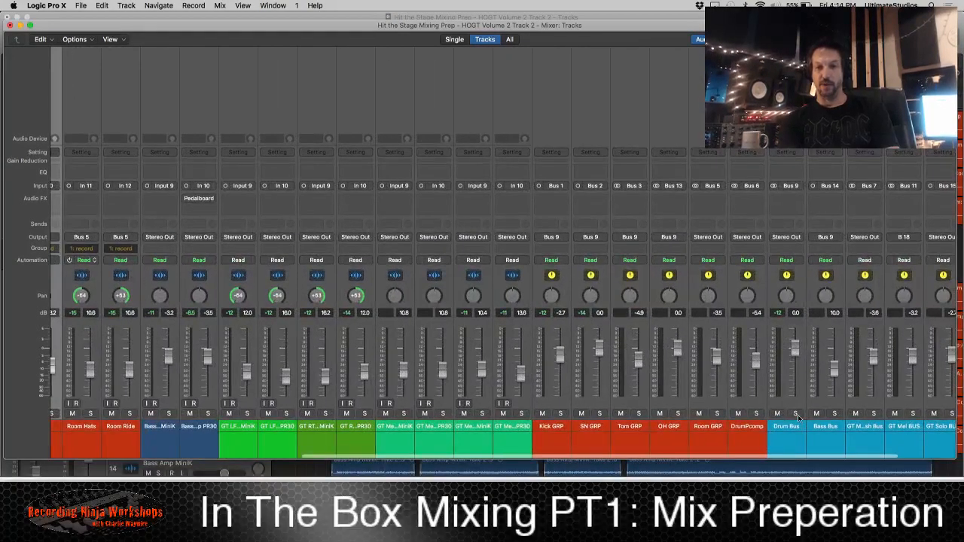
pyautogui.click(795, 414)
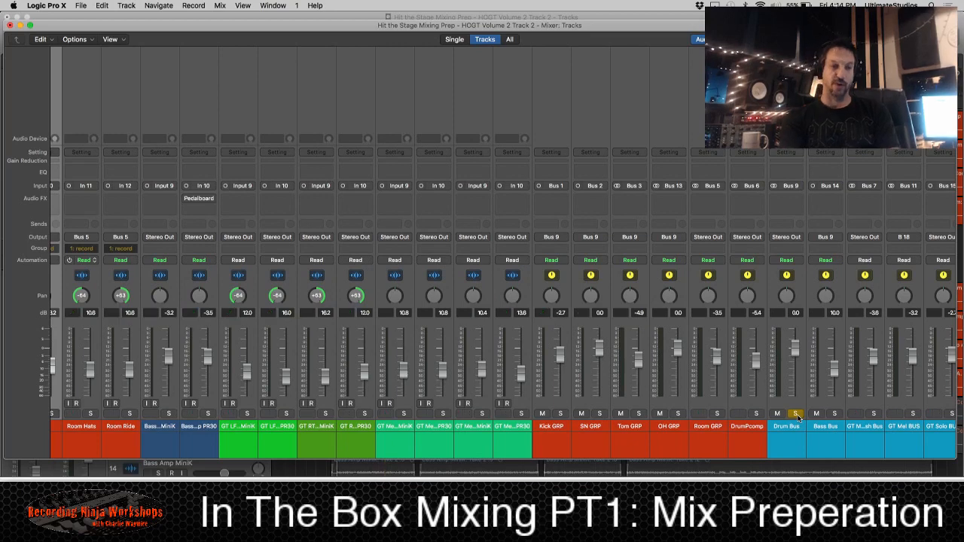
pyautogui.press('space')
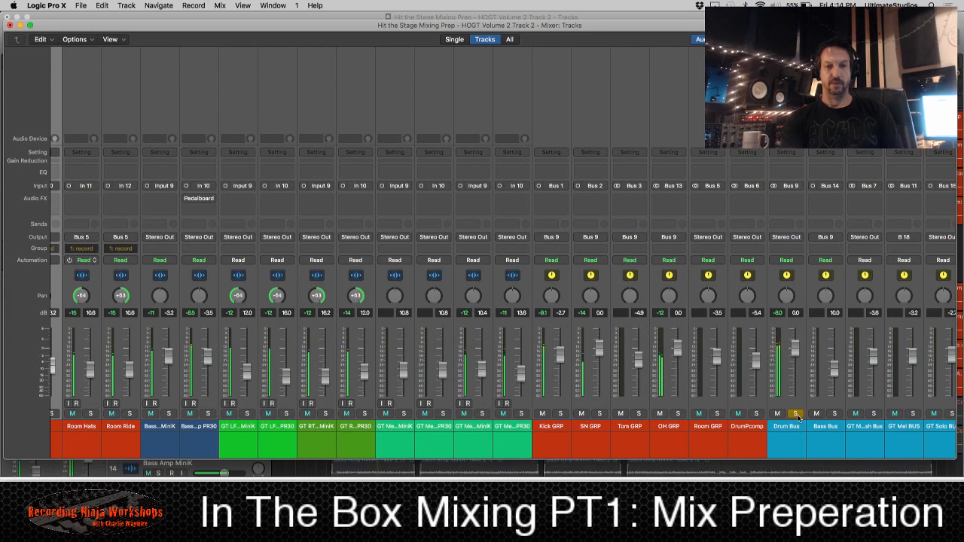
pyautogui.click(796, 414)
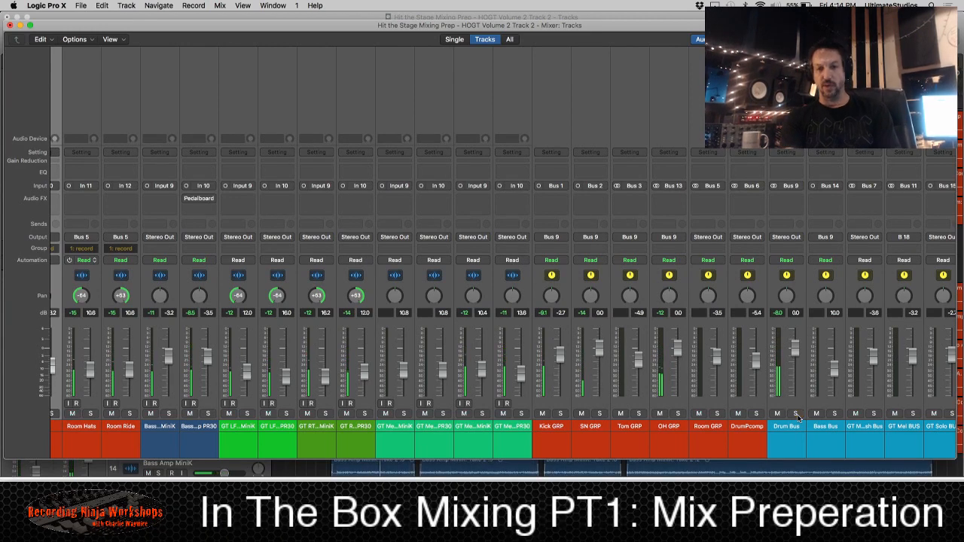
# - Audition Kick GRP, SN GRP, OH GRP and Room GRP in solo one after another, clear the solo, and select DrumPcomp
pyautogui.click(561, 413)
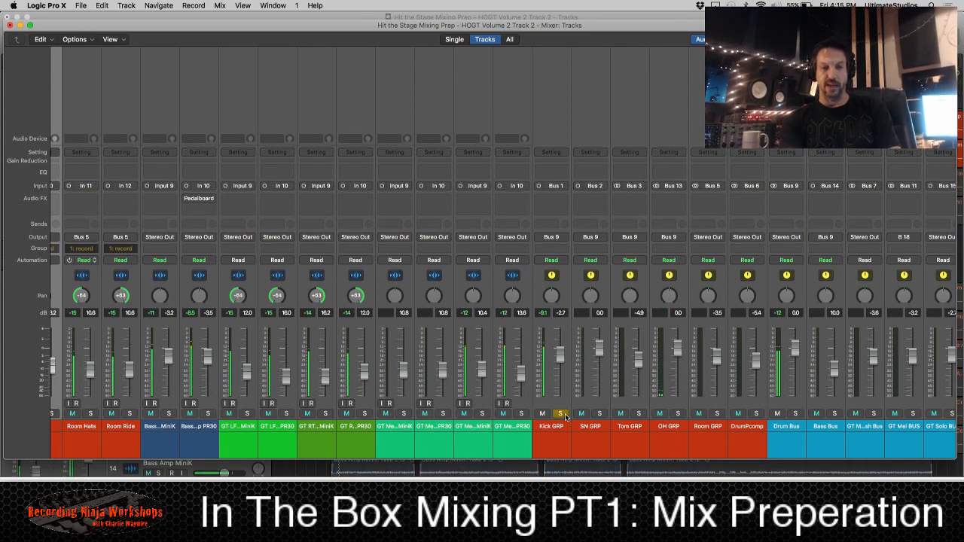
pyautogui.click(599, 413)
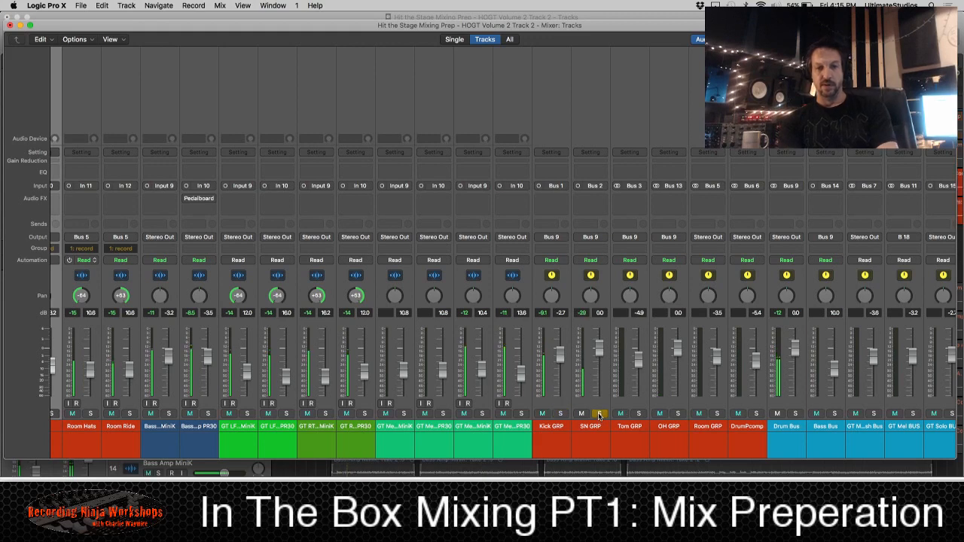
pyautogui.click(679, 414)
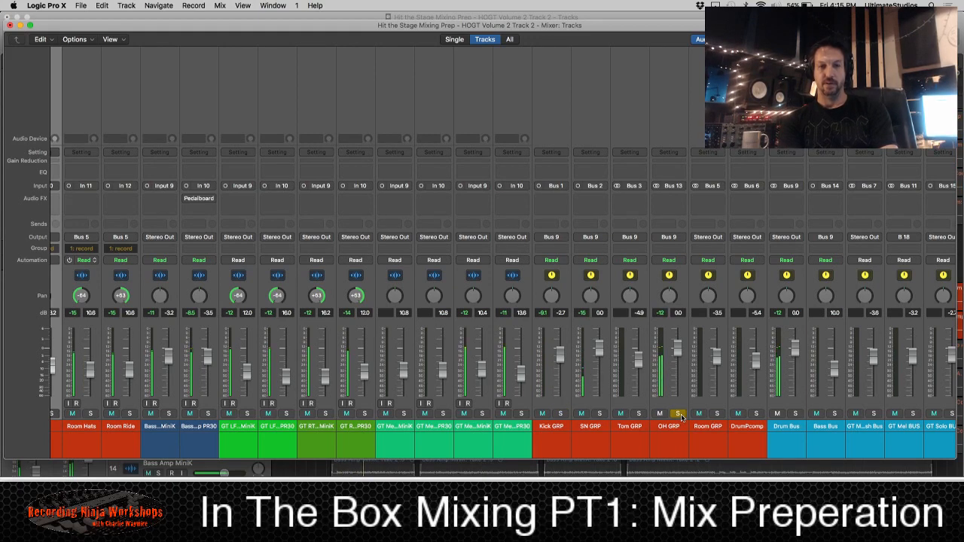
pyautogui.click(717, 414)
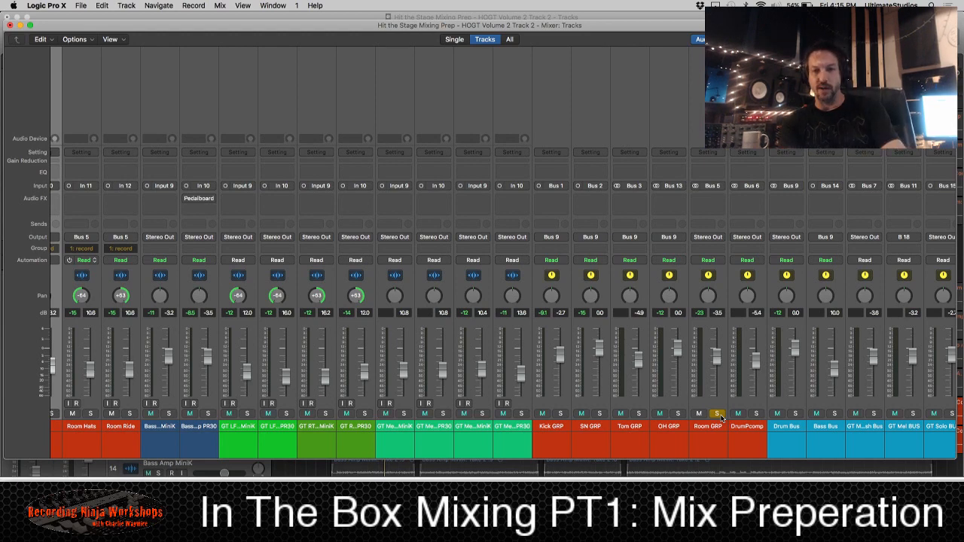
pyautogui.click(718, 415)
pyautogui.click(741, 429)
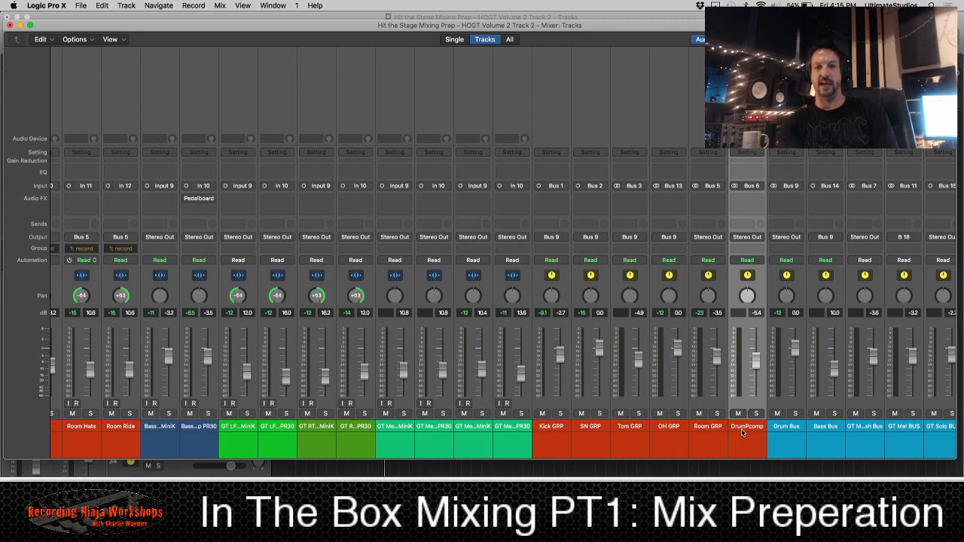
# - Route the outputs of the MiniK and PR30 bass channels together to Bus 14 (Bass Bus)
pyautogui.hscroll(-10, 741, 428)
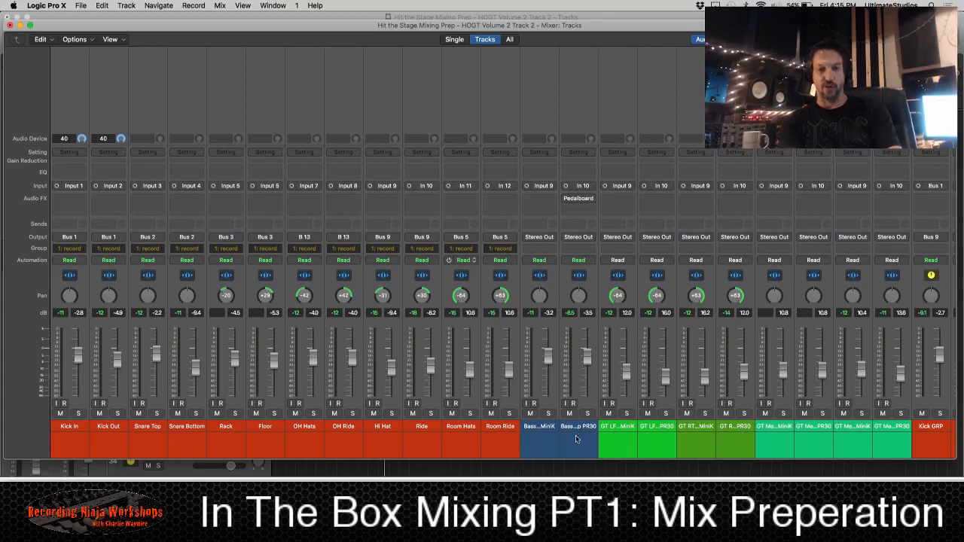
pyautogui.hscroll(8, 575, 435)
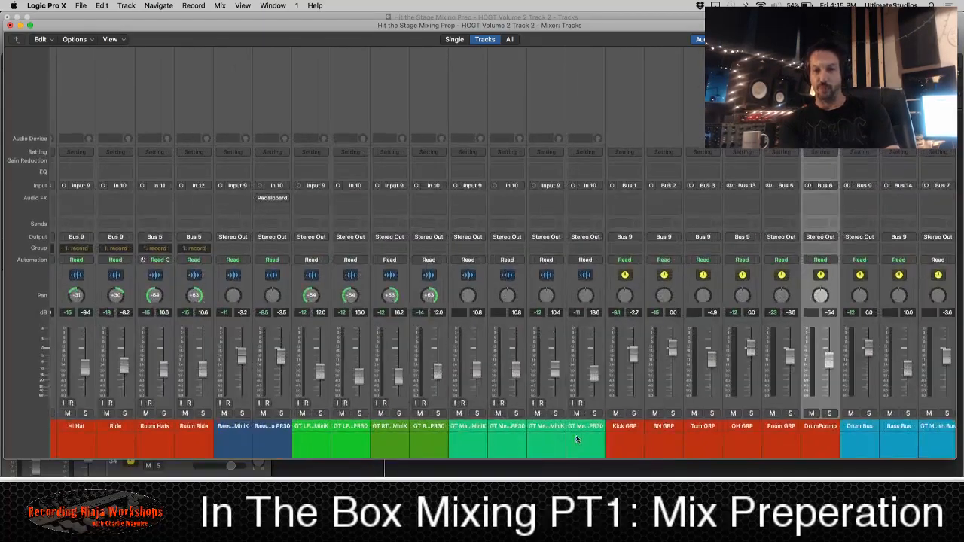
pyautogui.click(898, 397)
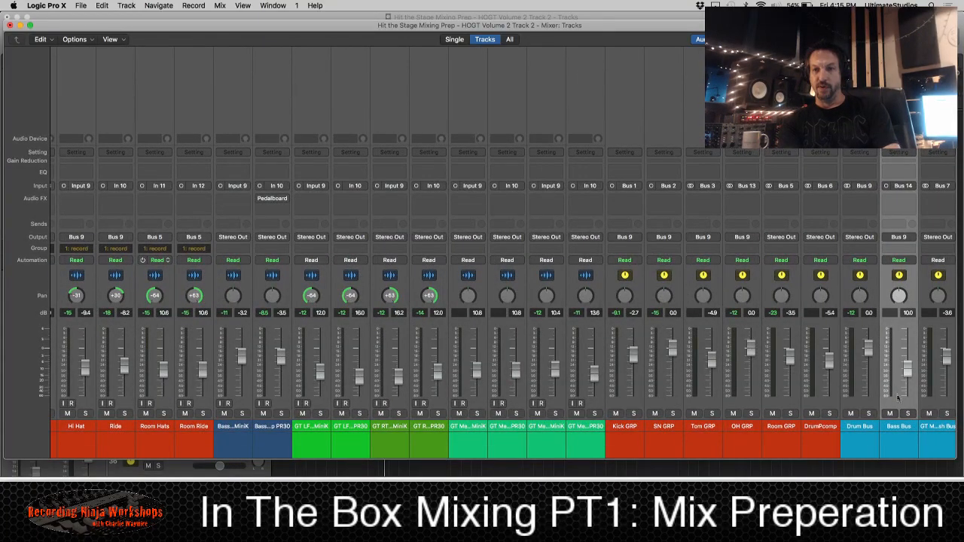
pyautogui.click(238, 431)
pyautogui.keyDown('shift'); pyautogui.click(266, 428); pyautogui.keyUp('shift')
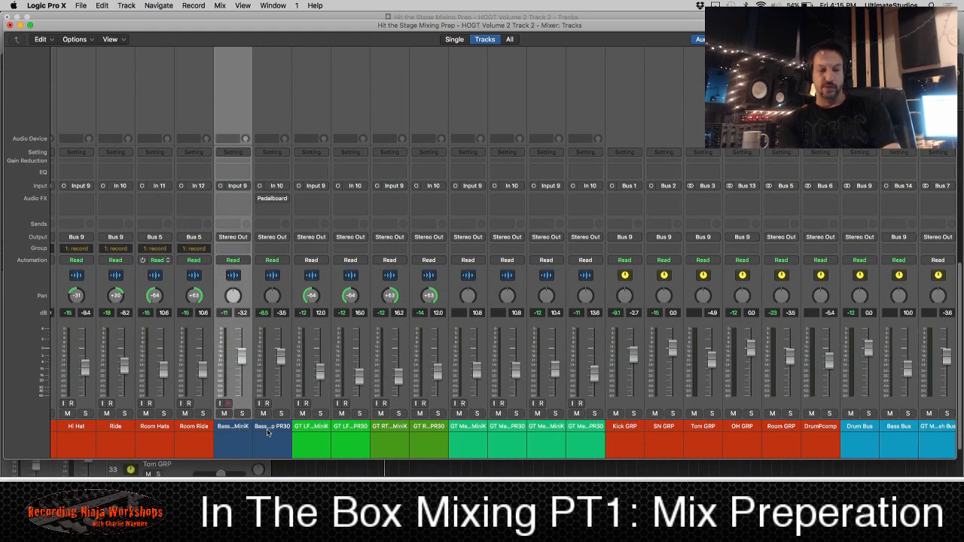
pyautogui.click(236, 238)
pyautogui.moveTo(246, 272)
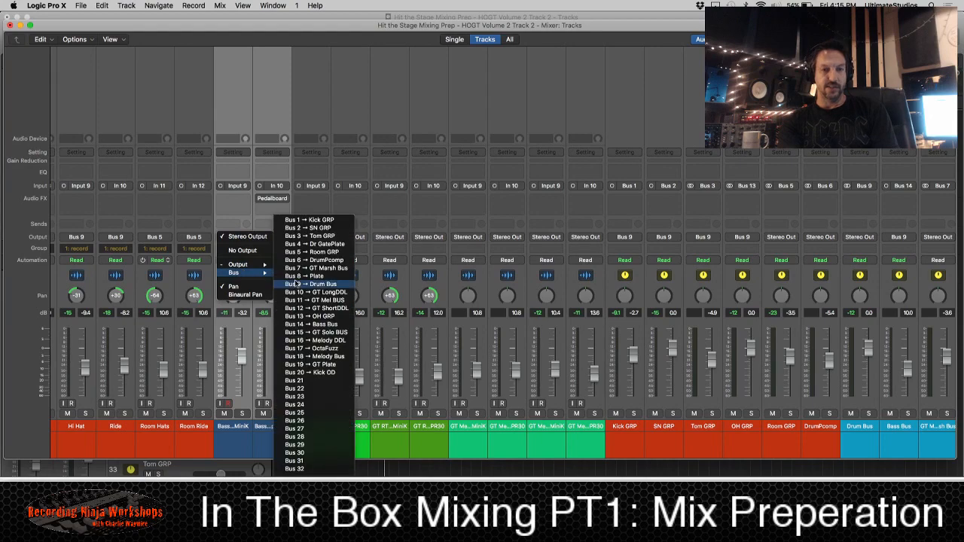
pyautogui.click(316, 308)
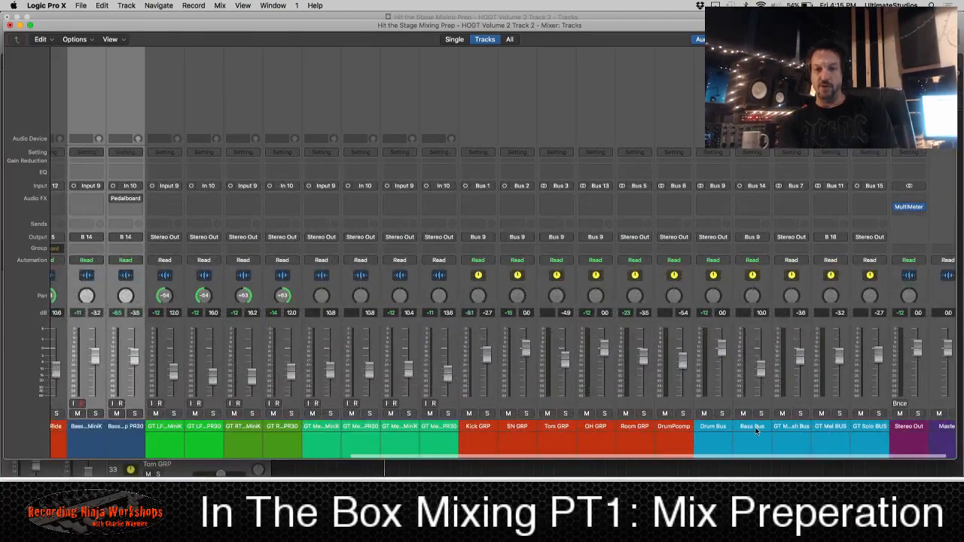
# - Audition the Drum Bus in solo, add the Bass Bus to the solo, and clear both solos
pyautogui.click(757, 430)
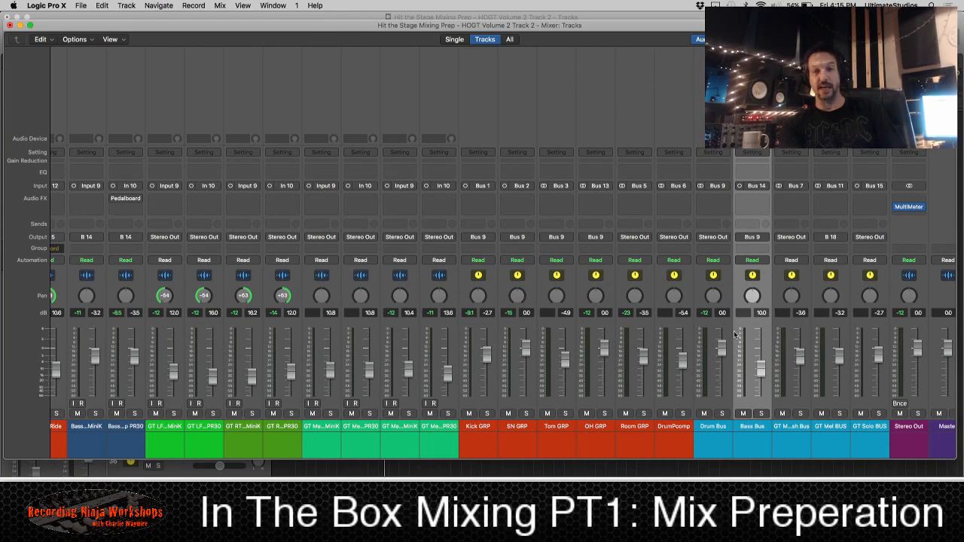
pyautogui.click(715, 427)
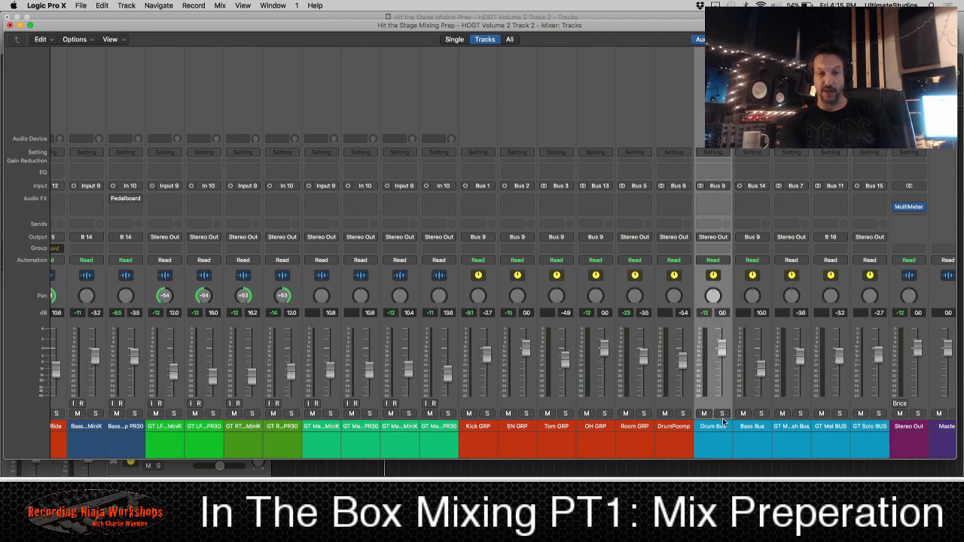
pyautogui.click(722, 413)
pyautogui.press('space')
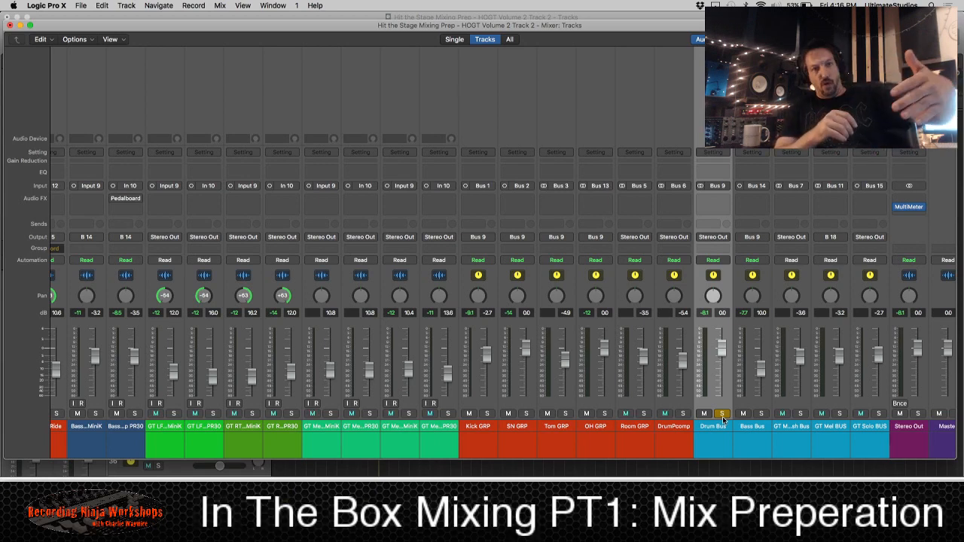
pyautogui.click(763, 429)
pyautogui.click(761, 413)
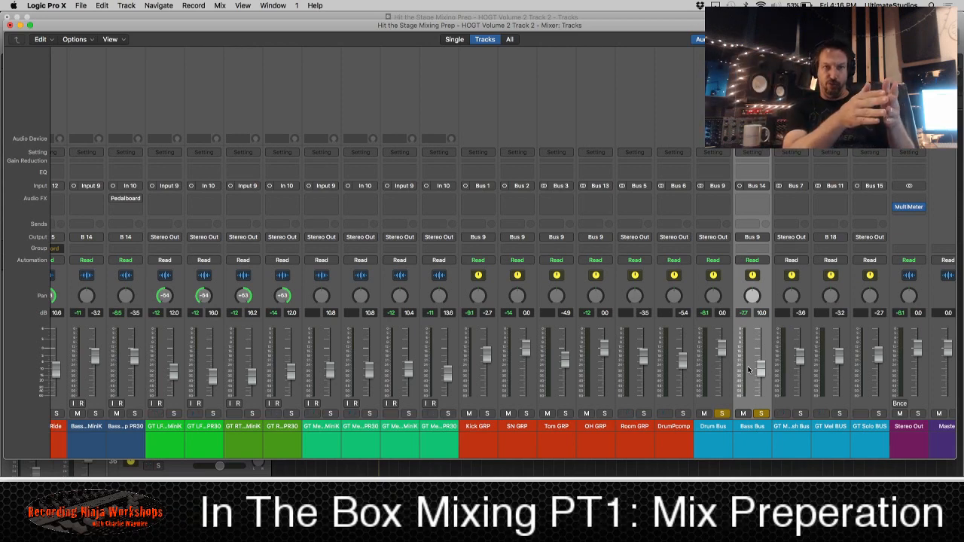
pyautogui.click(761, 414)
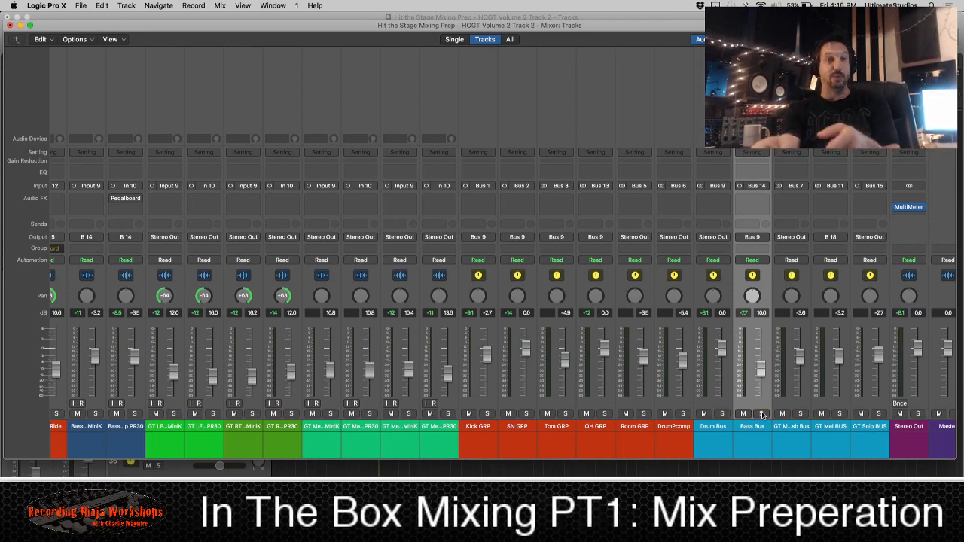
# - Audition the Bass Bus in solo, muting the PR30 and MiniK bass channels in turn to compare them, and unmute both
pyautogui.click(762, 414)
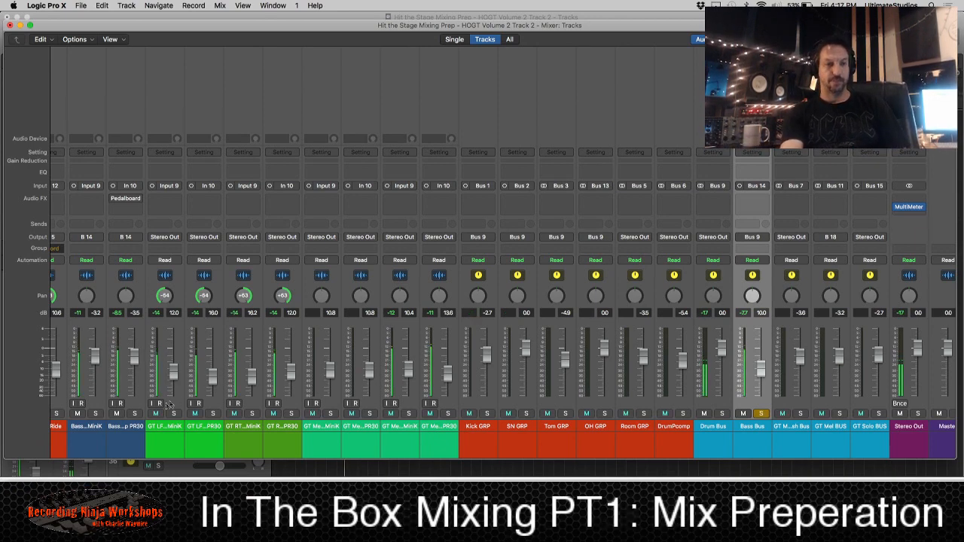
pyautogui.click(117, 414)
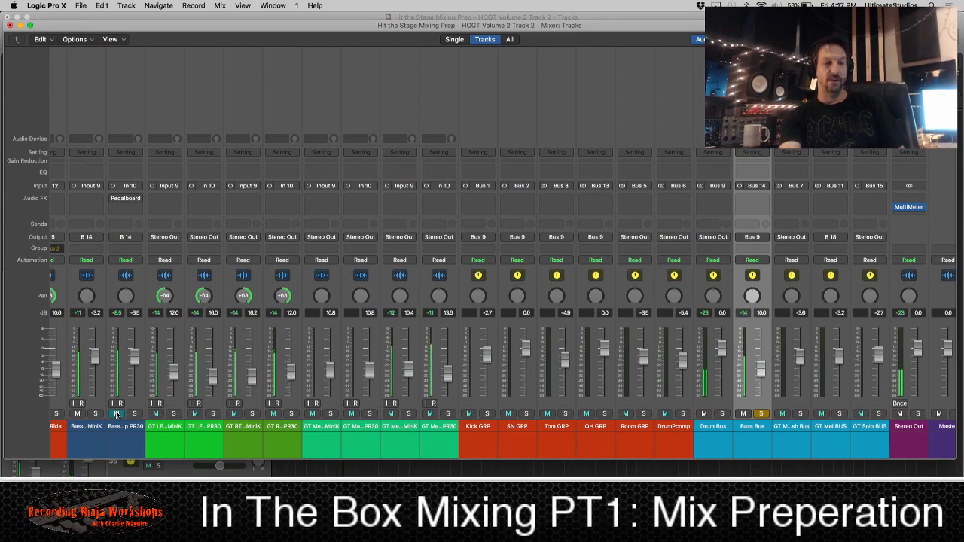
pyautogui.click(116, 413)
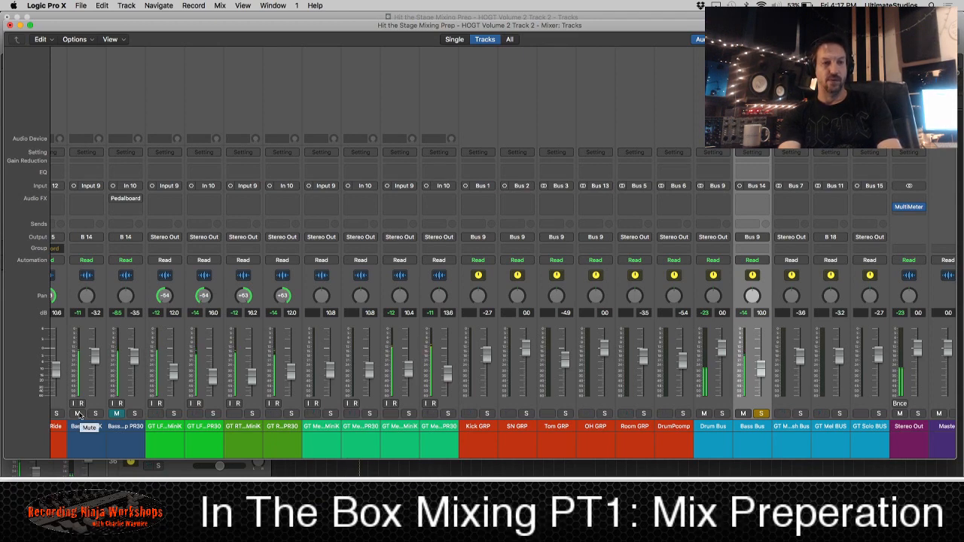
pyautogui.click(78, 414)
pyautogui.click(115, 413)
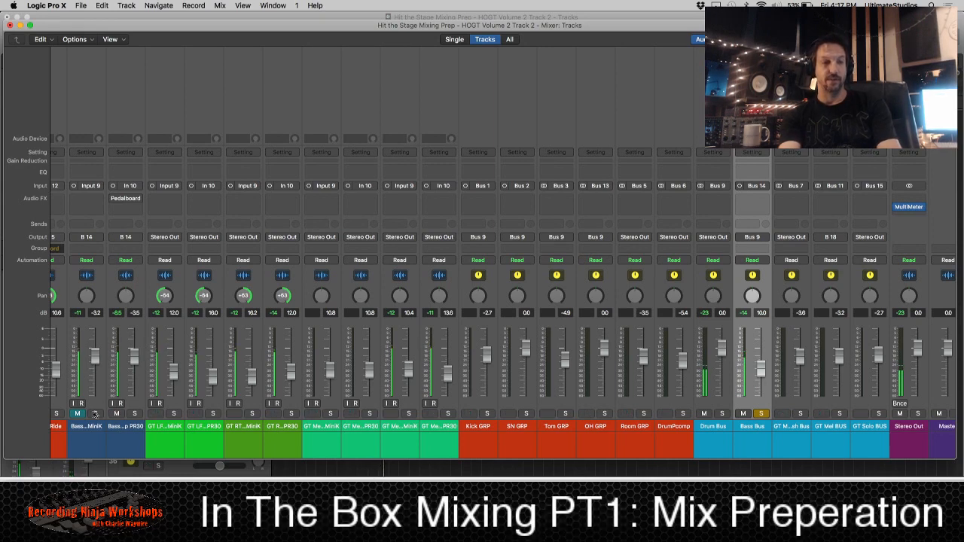
pyautogui.click(78, 413)
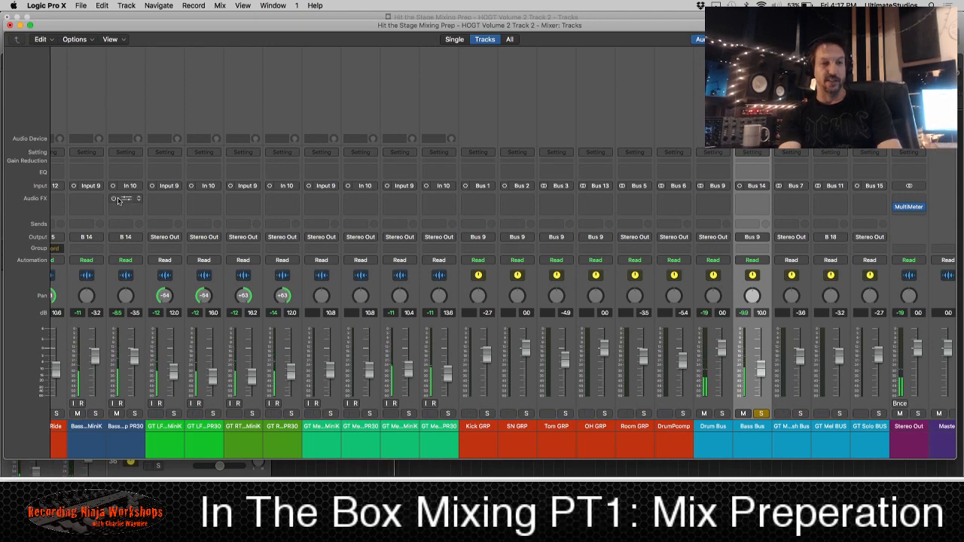
pyautogui.scroll(-1, 394, 272)
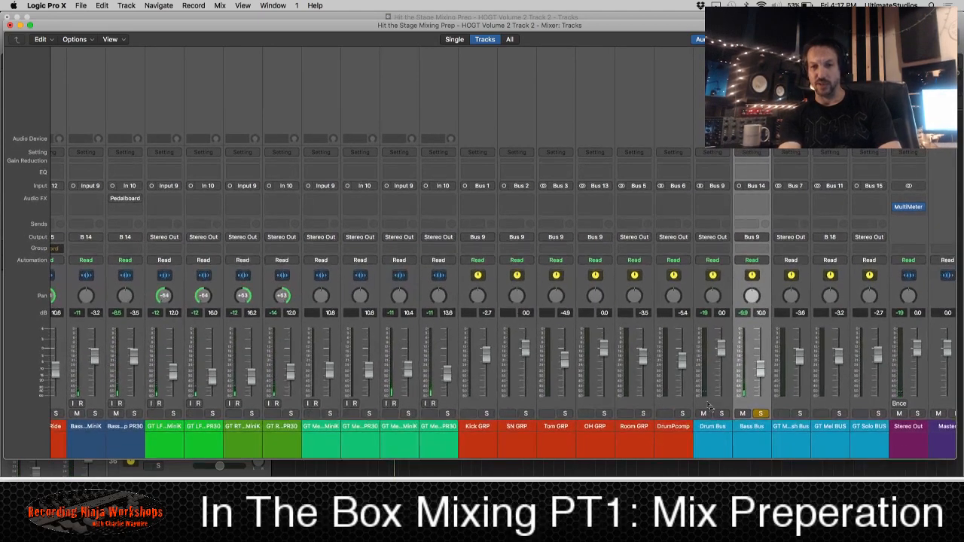
# - Switch the solo from the Bass Bus to the Drum Bus, play the song to audition the drums, and clear the solo
pyautogui.click(720, 413)
pyautogui.click(762, 415)
pyautogui.press('space')
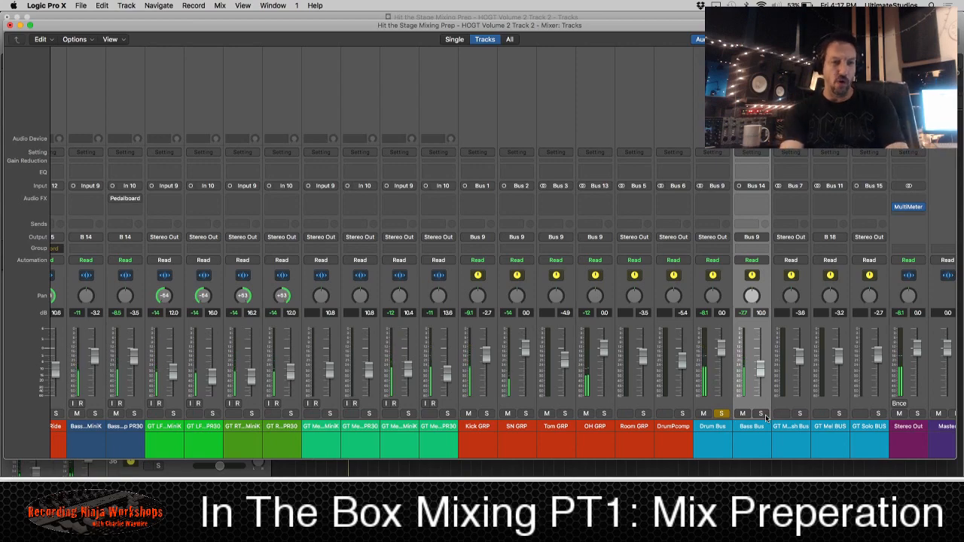
pyautogui.hscroll(-2, 492, 418)
pyautogui.hscroll(2, 493, 418)
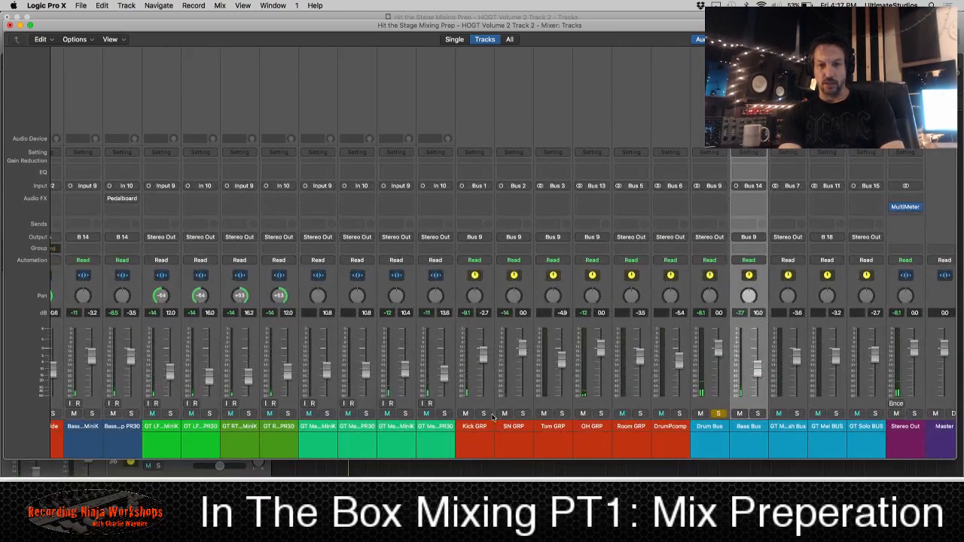
pyautogui.click(718, 415)
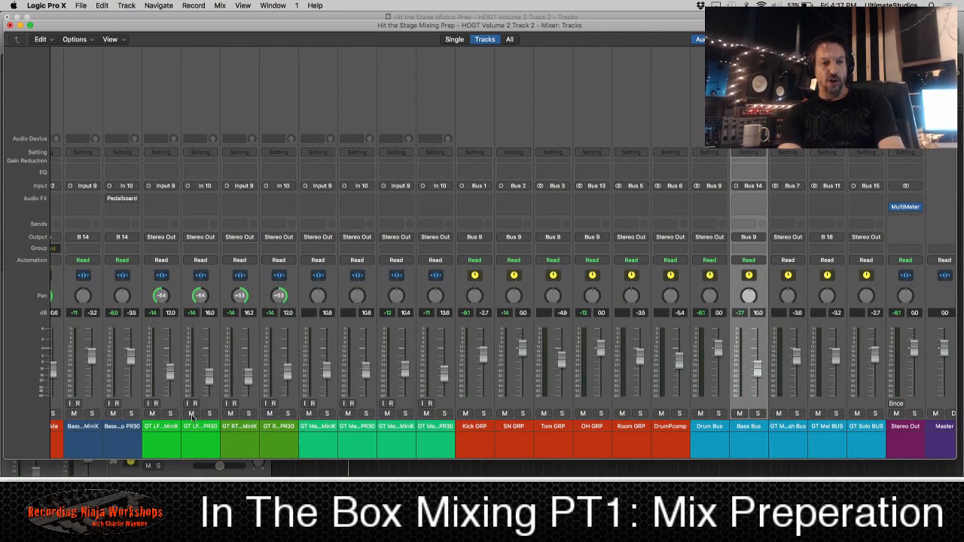
# - Rename the guitar bus channel fed by Bus 7 as GT Bus
pyautogui.click(172, 428)
pyautogui.keyDown('shift'); pyautogui.click(275, 428); pyautogui.keyUp('shift')
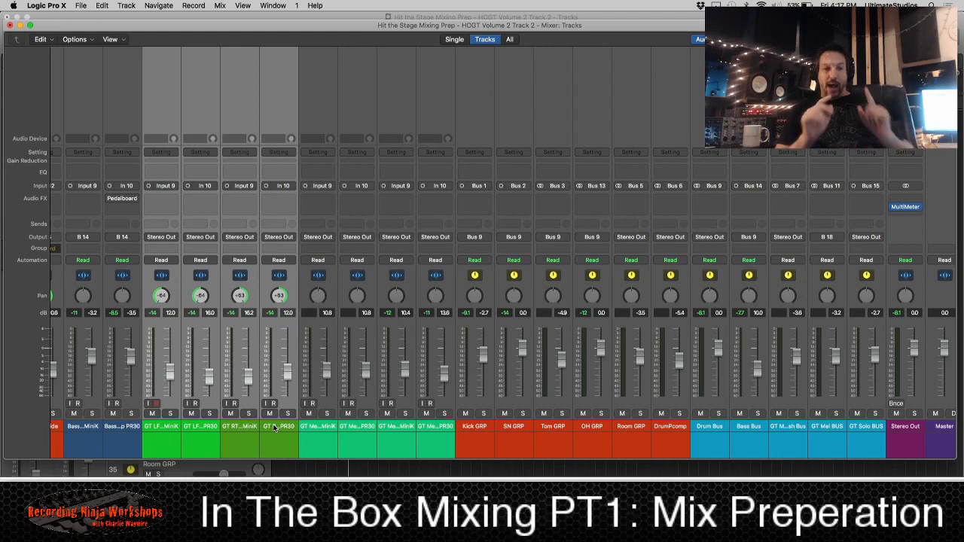
pyautogui.click(799, 429)
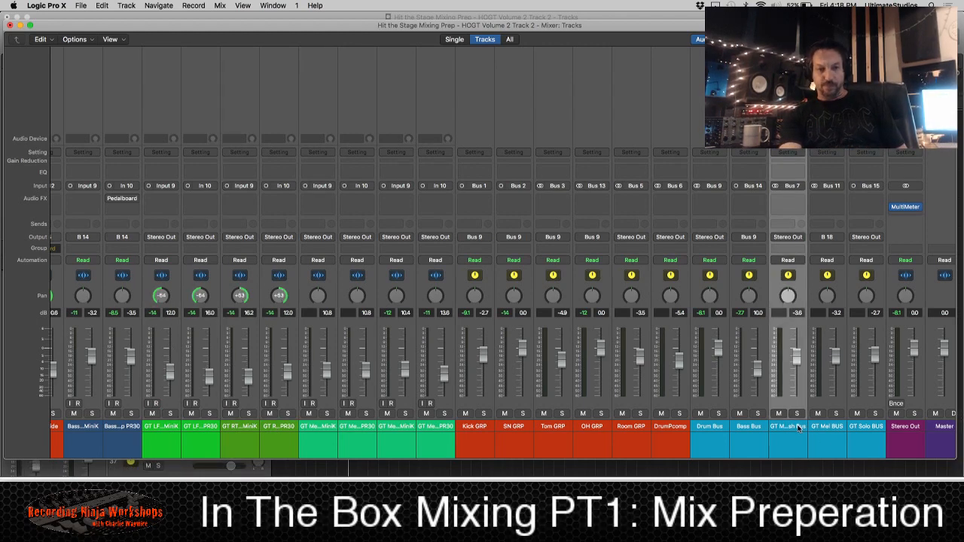
pyautogui.doubleClick(799, 429)
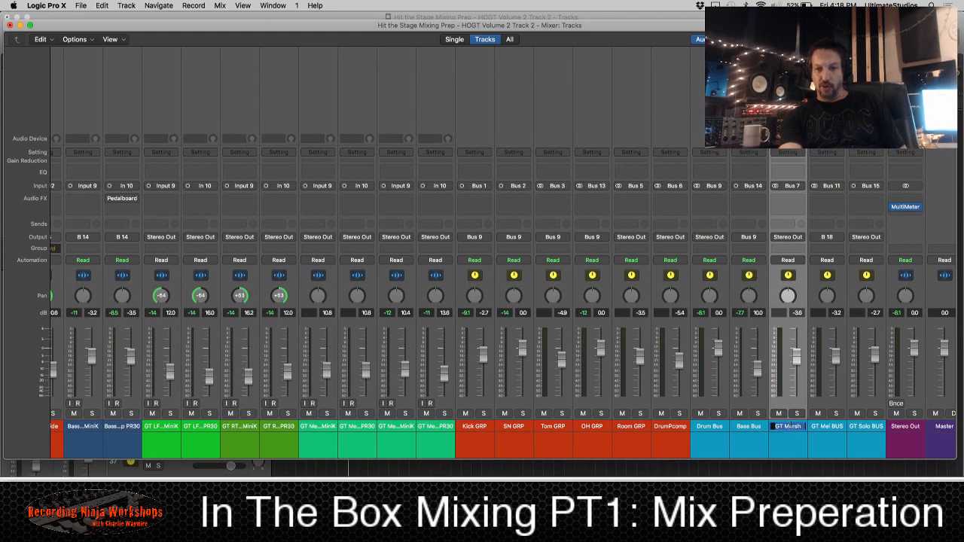
pyautogui.doubleClick(790, 426)
pyautogui.press('BackSpace')
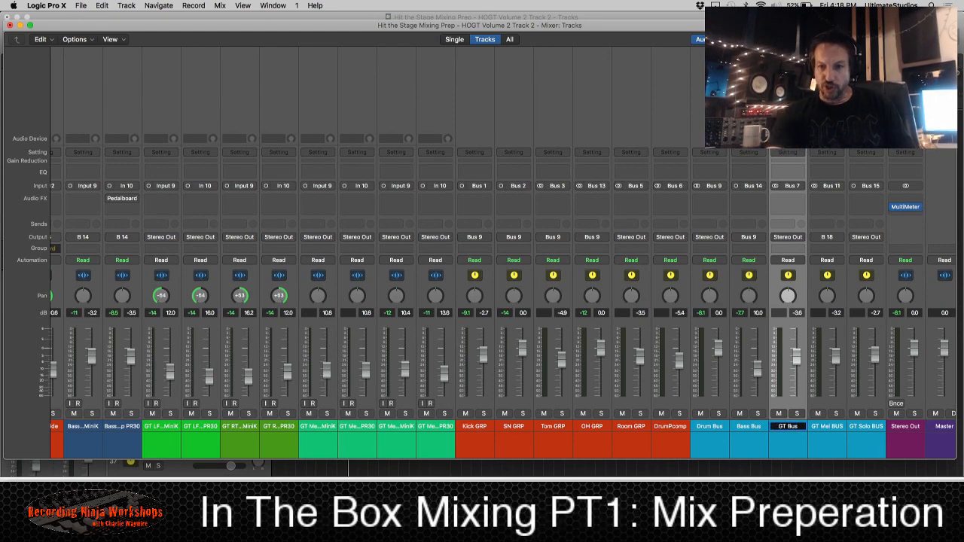
pyautogui.press('Return')
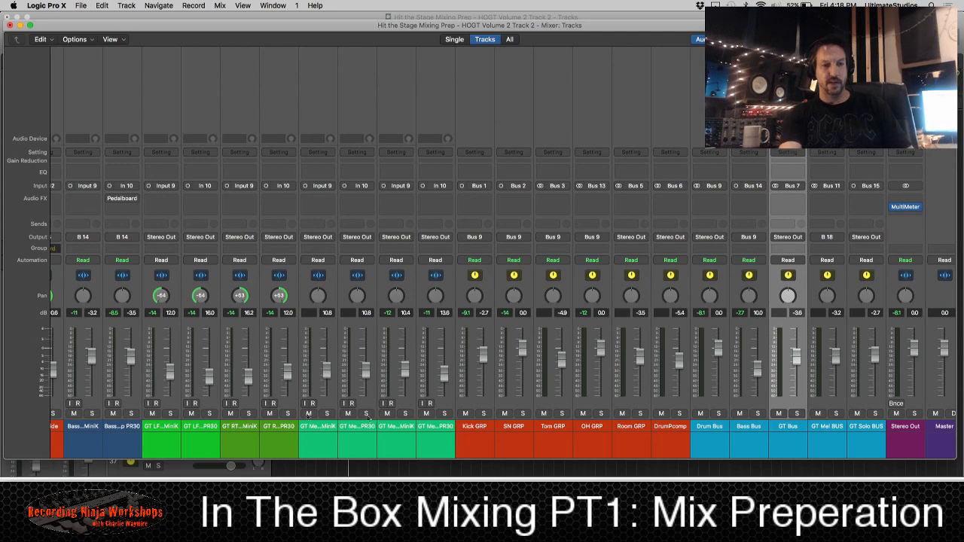
# - Route the outputs of the four GT LF and GT RT rhythm guitar channels together to Bus 7 (GT Bus)
pyautogui.click(163, 427)
pyautogui.keyDown('shift'); pyautogui.click(282, 428); pyautogui.keyUp('shift')
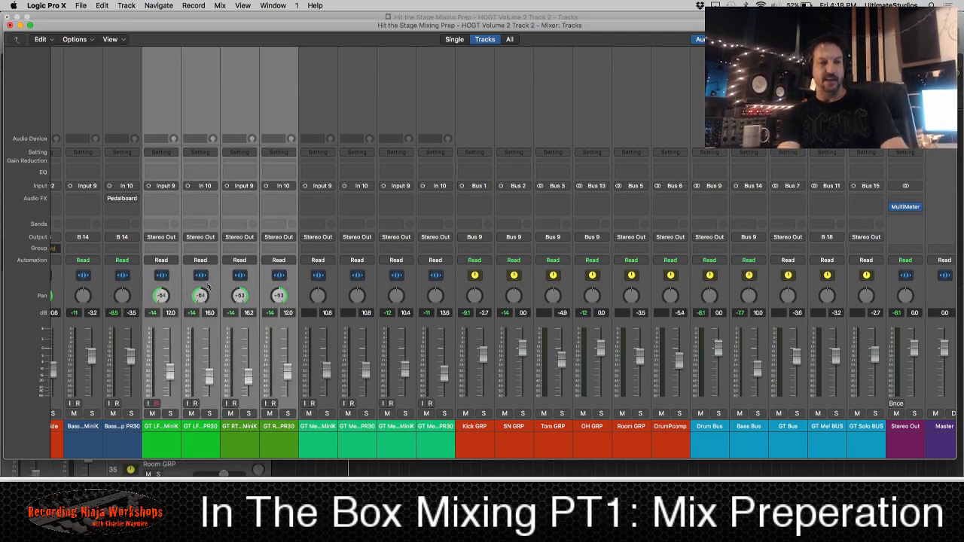
pyautogui.click(162, 237)
pyautogui.moveTo(177, 272)
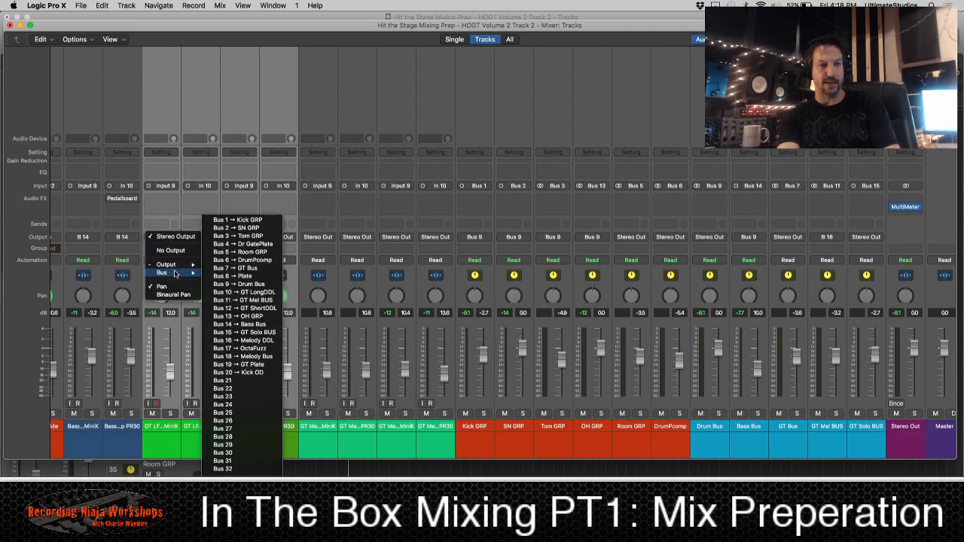
pyautogui.click(251, 269)
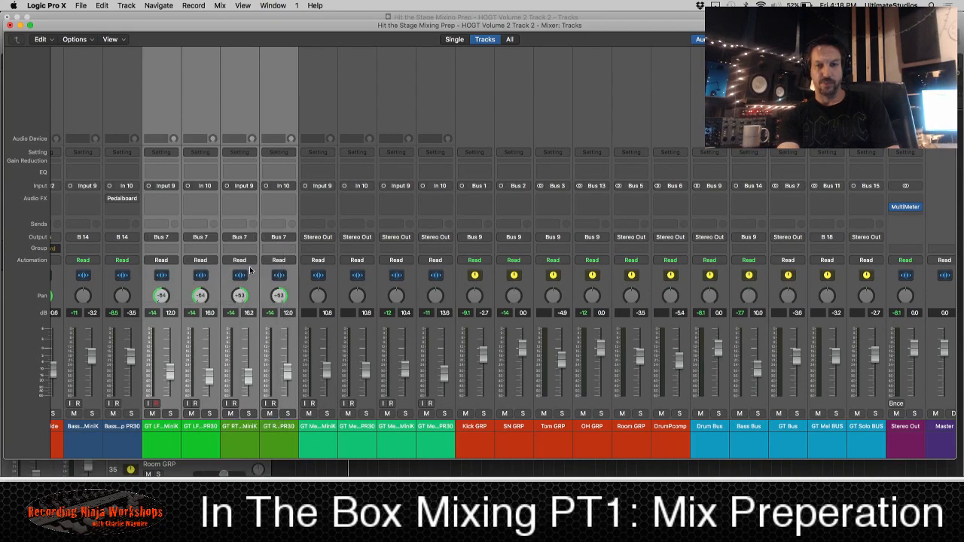
# - Audition the GT Bus in solo, review the drum groups, DrumPcomp and Drum Bus channels, and clear the solo
pyautogui.click(795, 414)
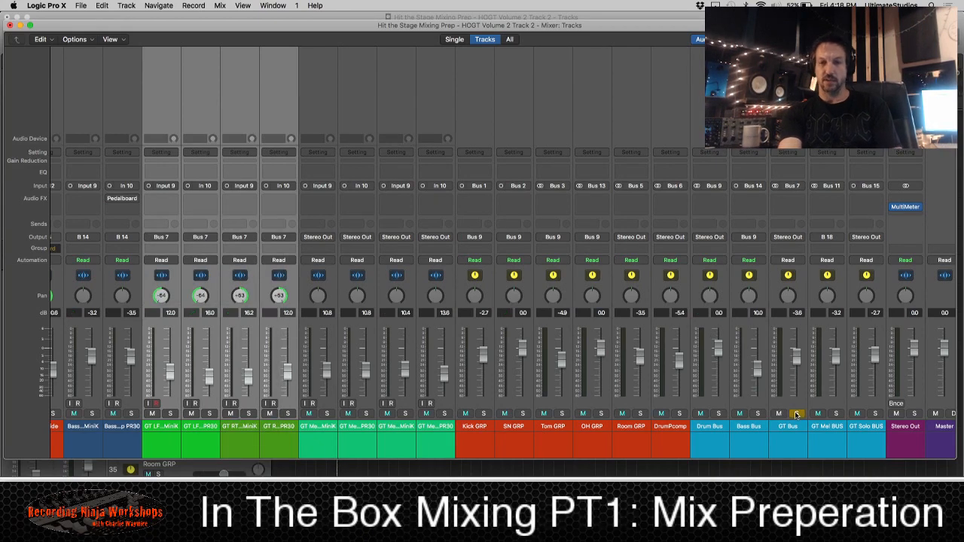
pyautogui.press('space')
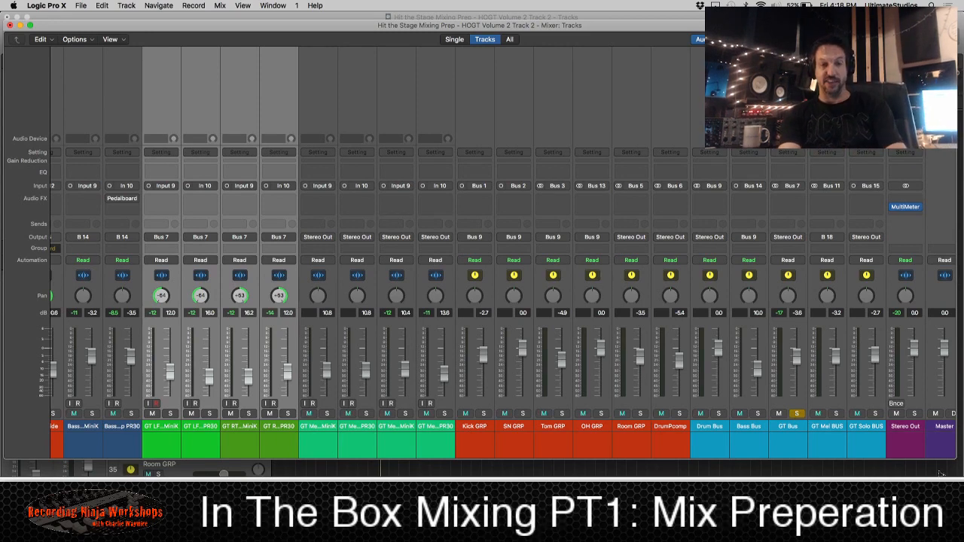
pyautogui.click(470, 426)
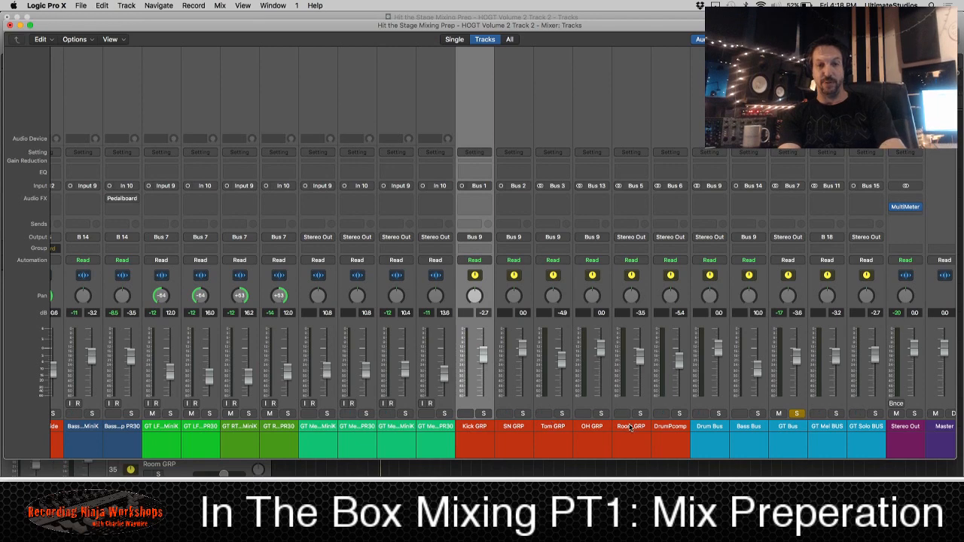
pyautogui.keyDown('shift'); pyautogui.click(631, 428); pyautogui.keyUp('shift')
pyautogui.click(664, 427)
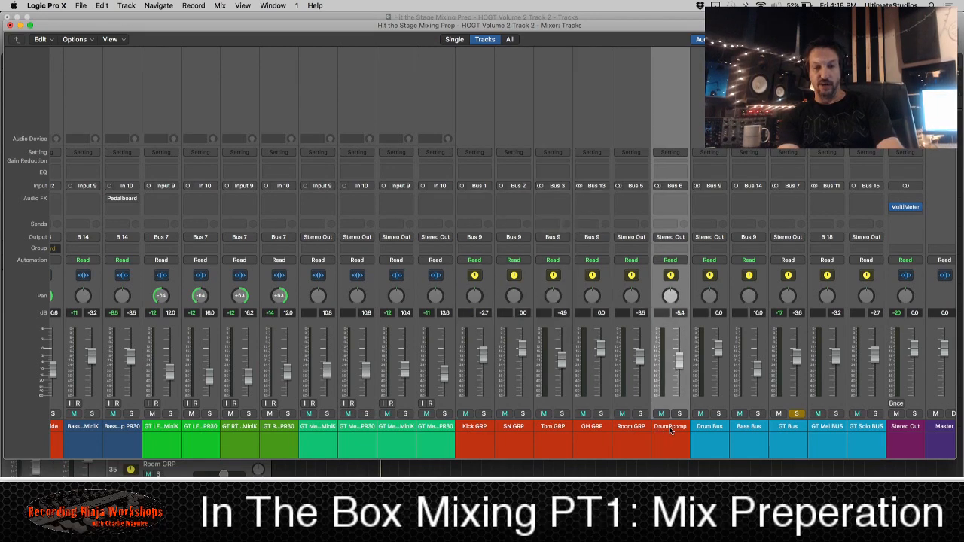
pyautogui.click(709, 427)
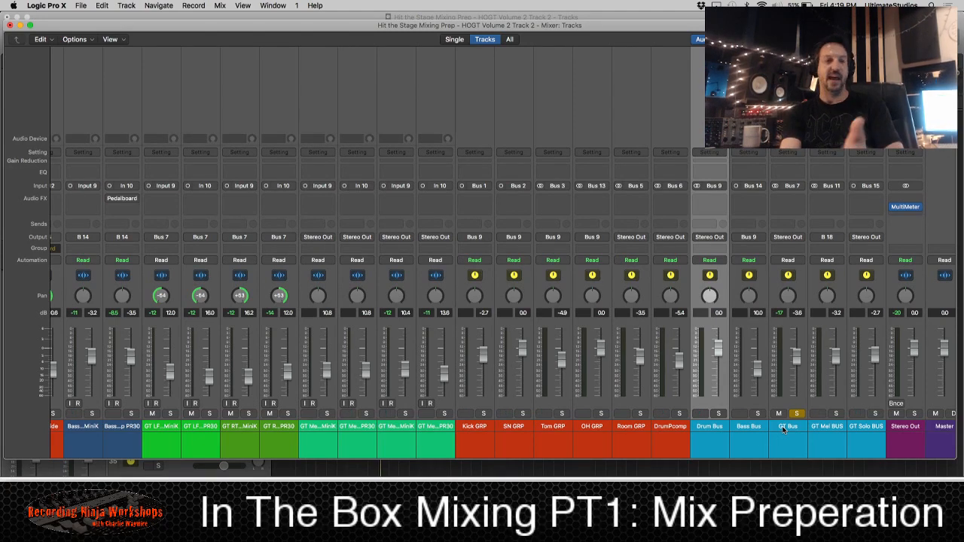
pyautogui.click(797, 413)
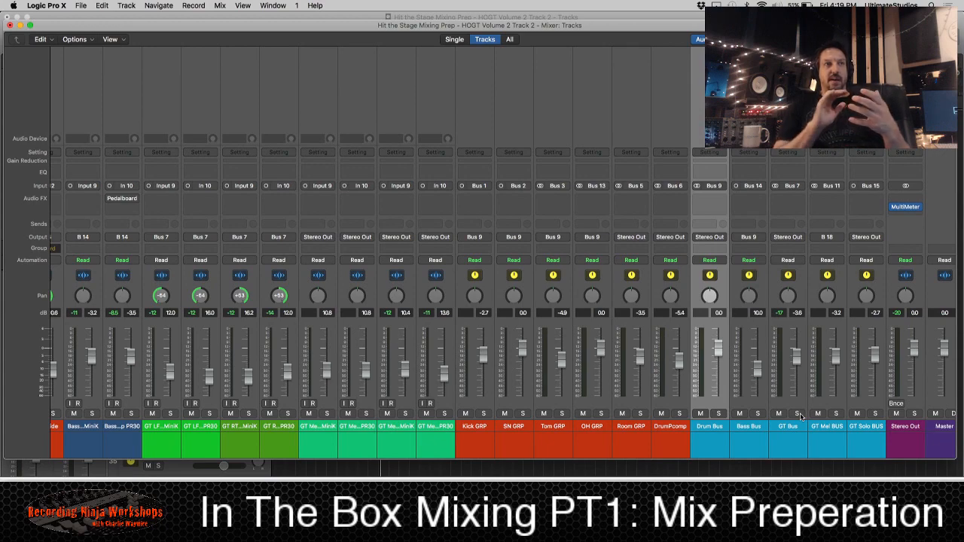
# - Review the mixer layout from the source tracks, Kick In through the guitars, to the Kick GRP and Room GRP channels and the buses
pyautogui.hscroll(-10, 399, 391)
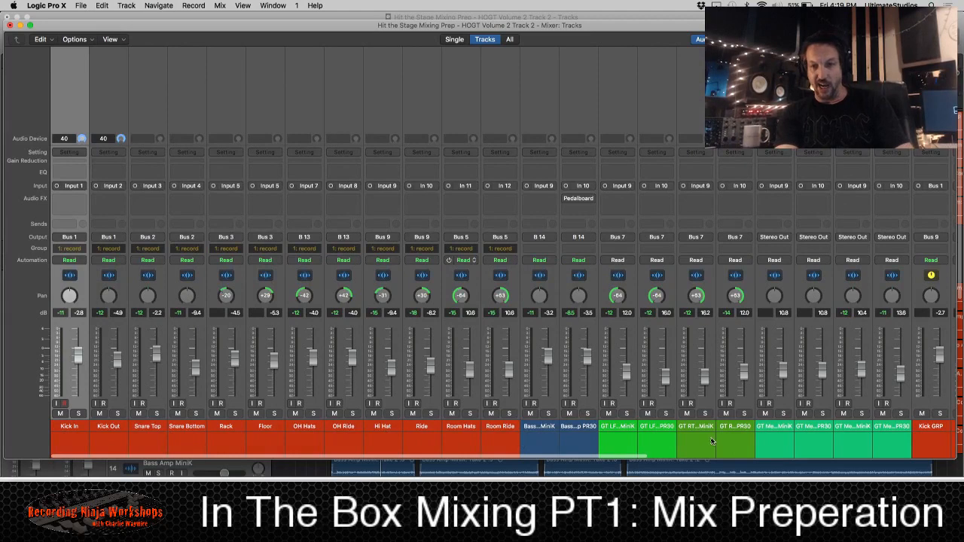
pyautogui.keyDown('shift'); pyautogui.click(890, 430); pyautogui.keyUp('shift')
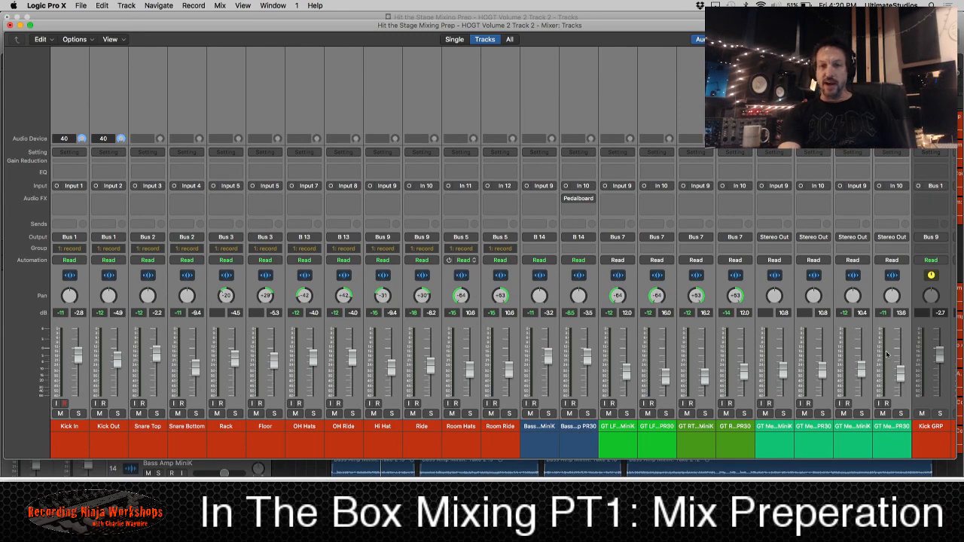
pyautogui.hscroll(10, 809, 348)
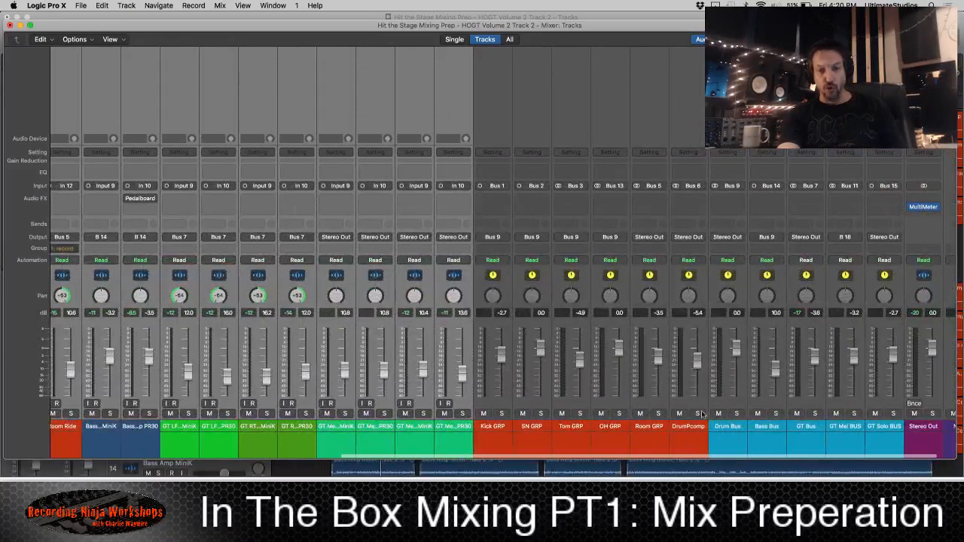
pyautogui.click(656, 431)
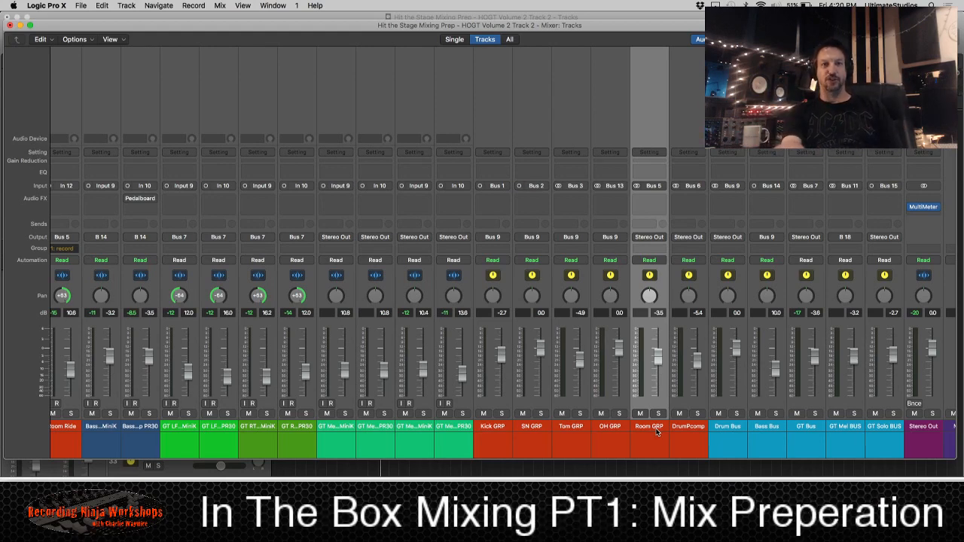
pyautogui.click(496, 430)
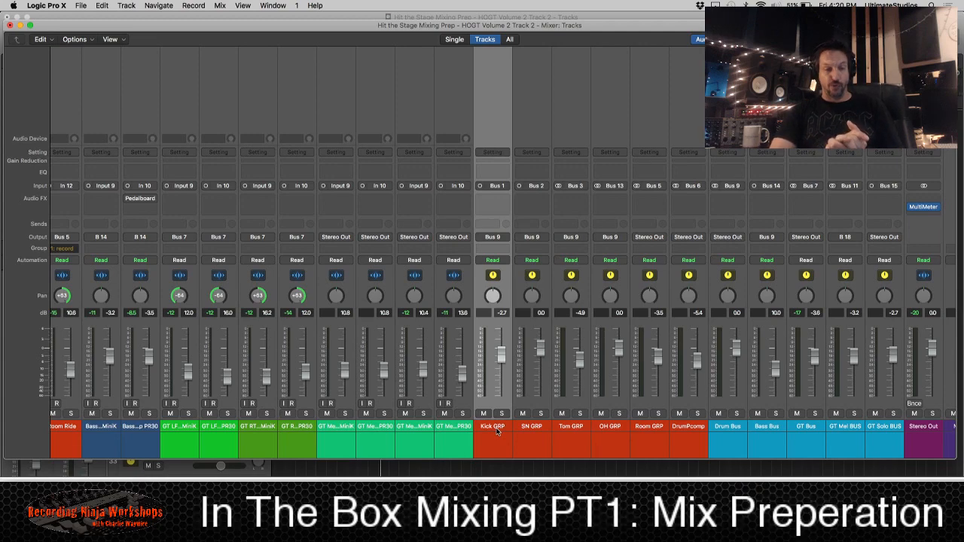
pyautogui.hscroll(1, 496, 430)
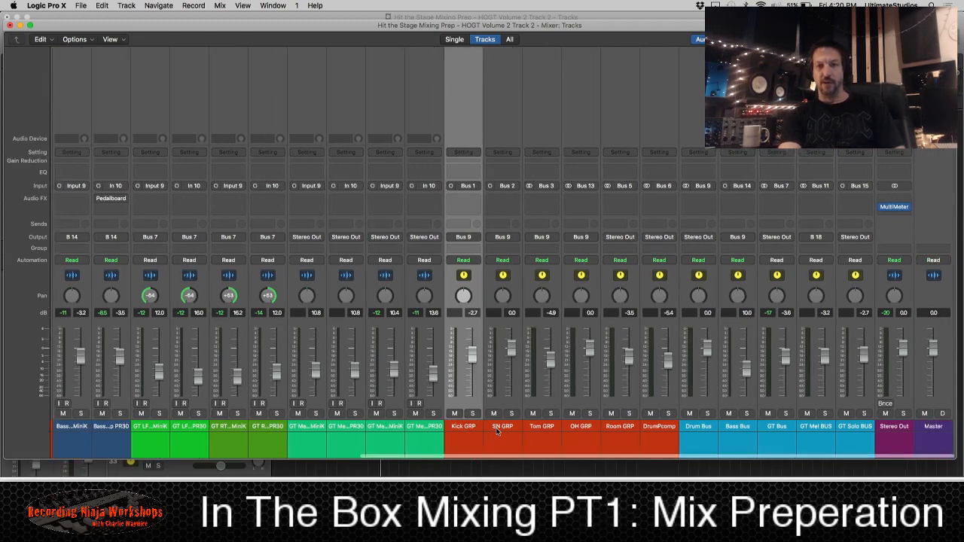
pyautogui.hscroll(-3, 496, 430)
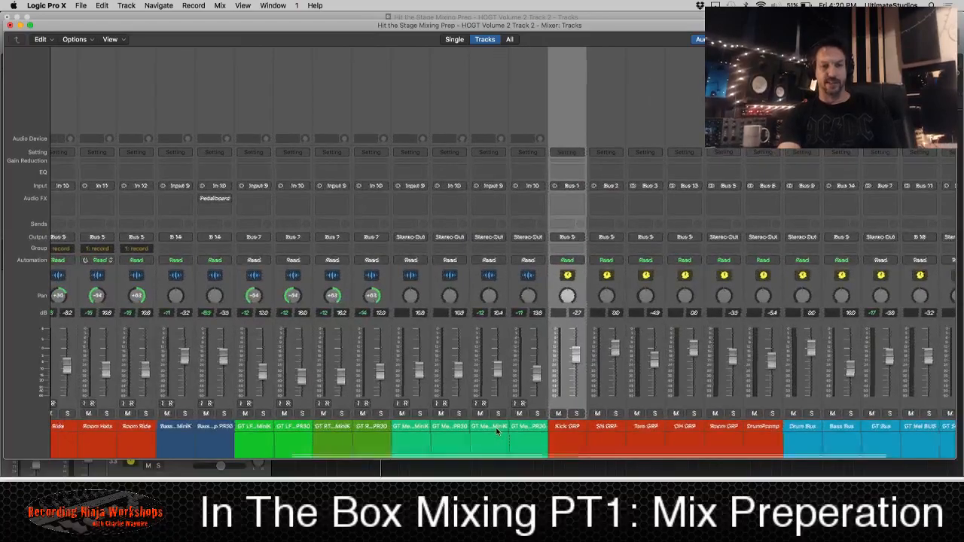
pyautogui.hscroll(-8, 496, 430)
pyautogui.hscroll(10, 496, 430)
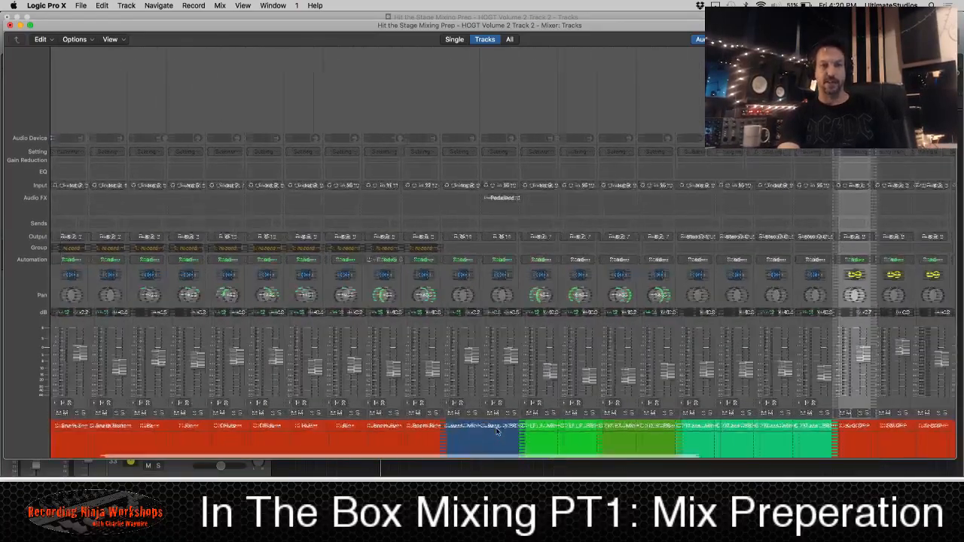
pyautogui.hscroll(-1, 497, 429)
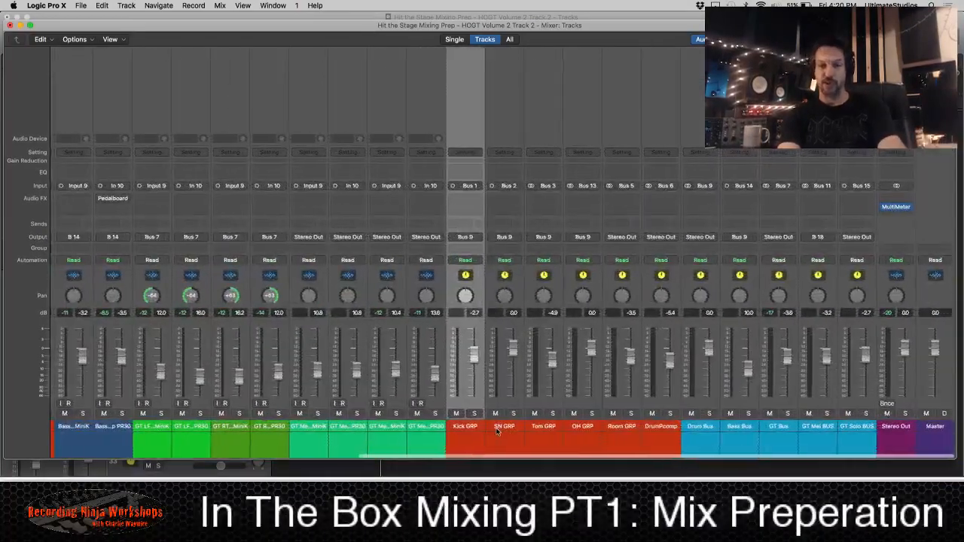
pyautogui.hscroll(-2, 496, 430)
pyautogui.hscroll(-1, 496, 430)
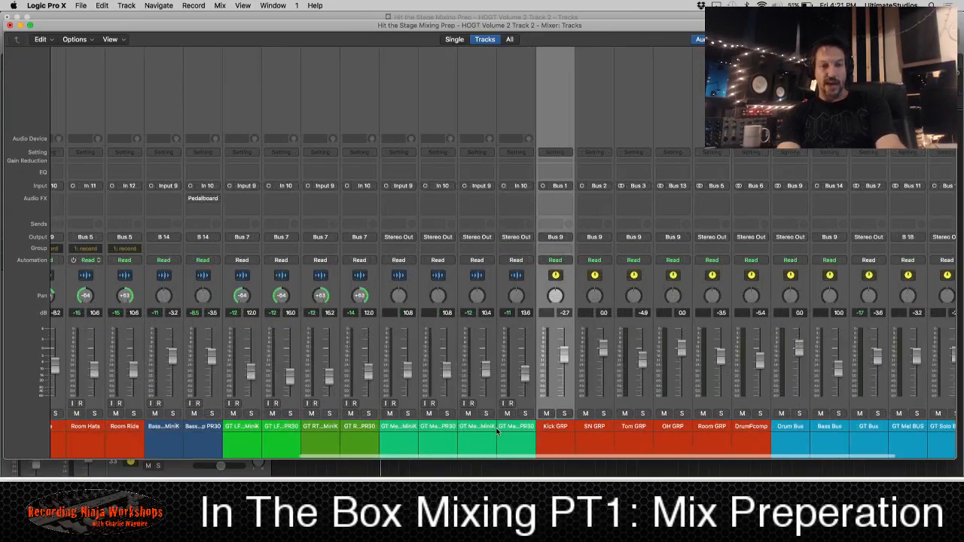
pyautogui.hscroll(2, 496, 430)
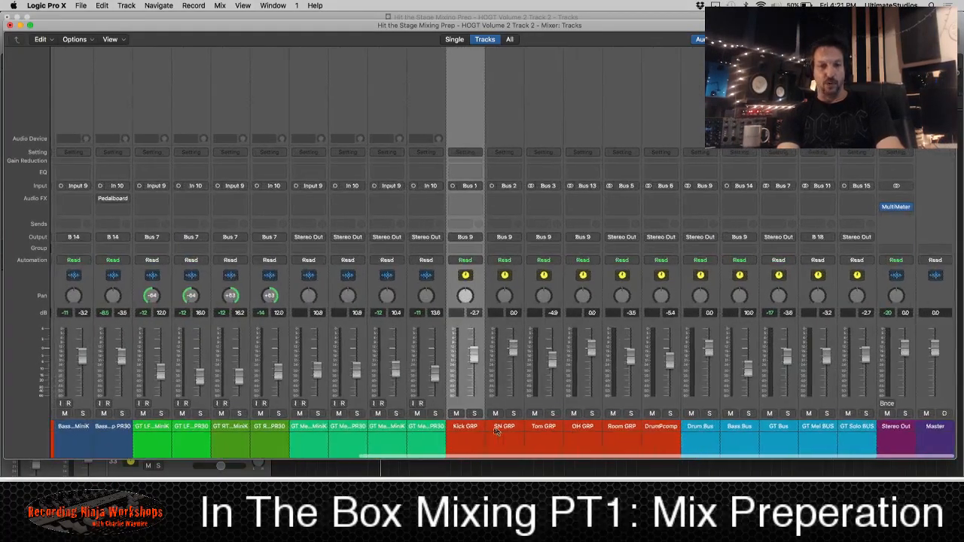
# - Mute the four GT Melody guitar channels together and play back the mix without them
pyautogui.click(327, 428)
pyautogui.keyDown('shift'); pyautogui.click(423, 427); pyautogui.keyUp('shift')
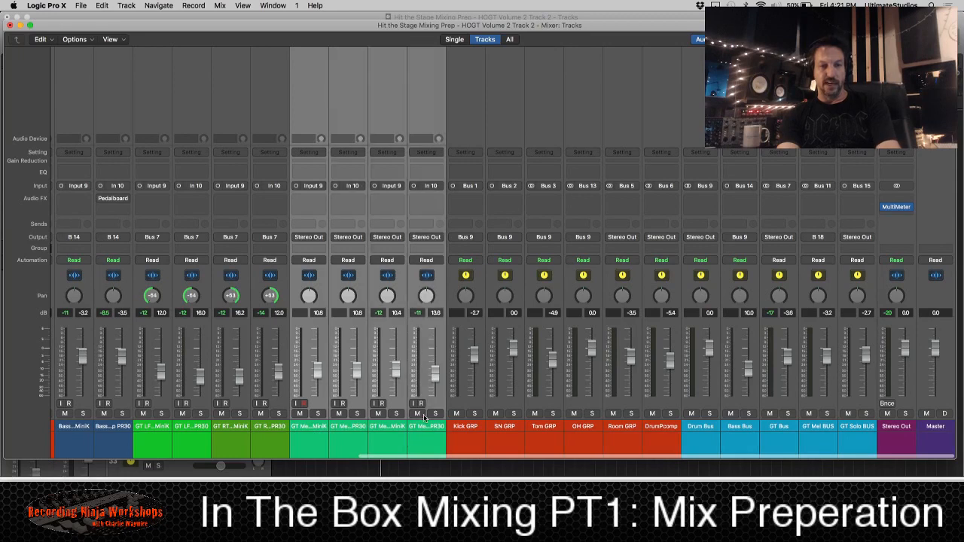
pyautogui.click(418, 413)
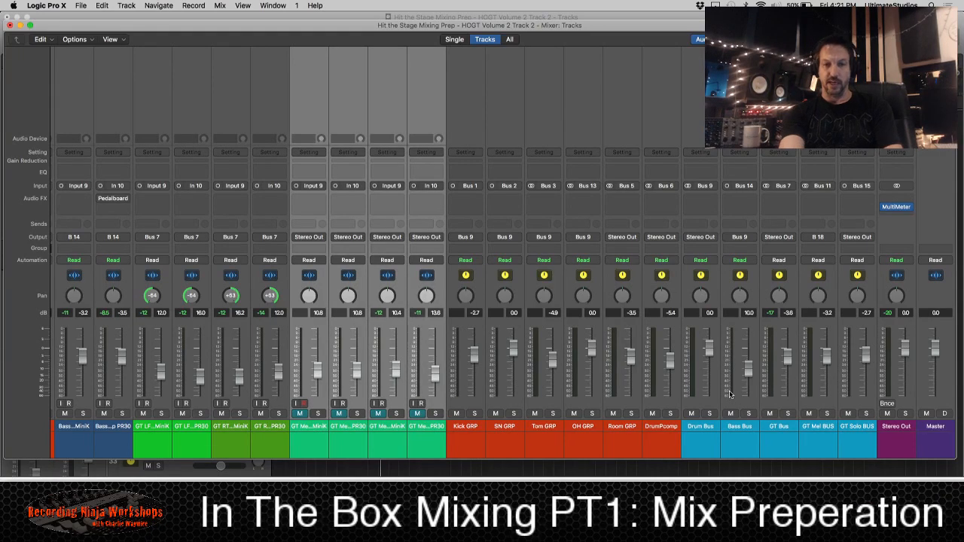
pyautogui.press('space')
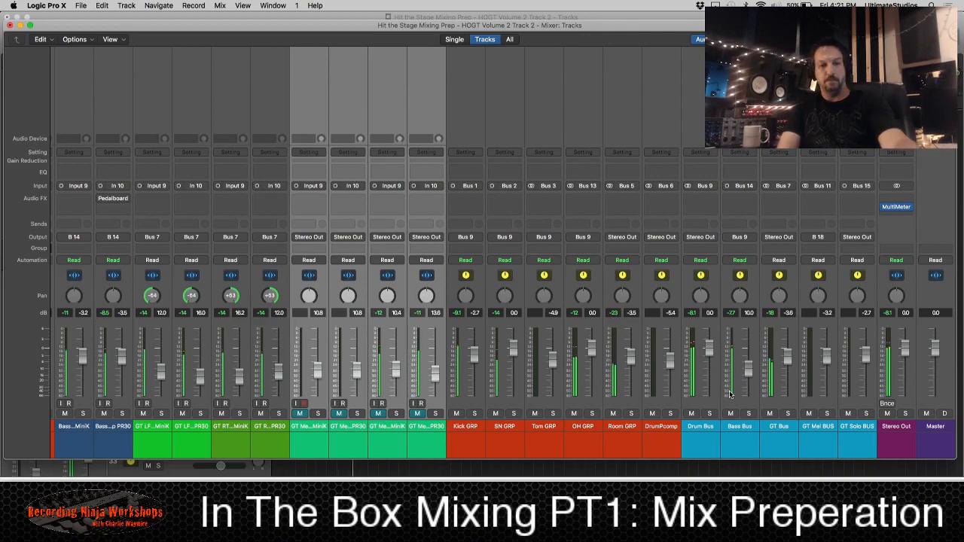
# - Extend the end of the cycle range in the arrangement past bar 21, into the B Section
pyautogui.press('super+2')
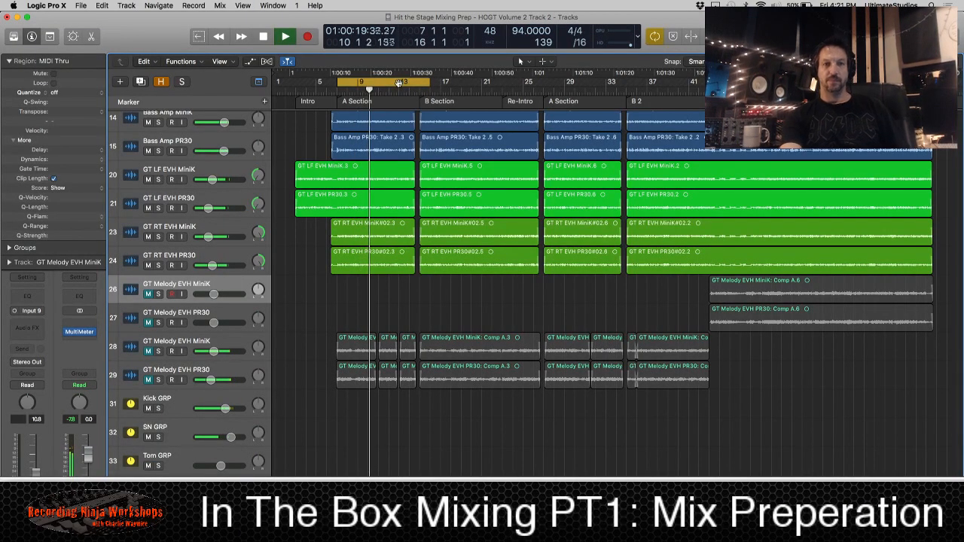
pyautogui.moveTo(429, 82); pyautogui.dragTo(494, 99)
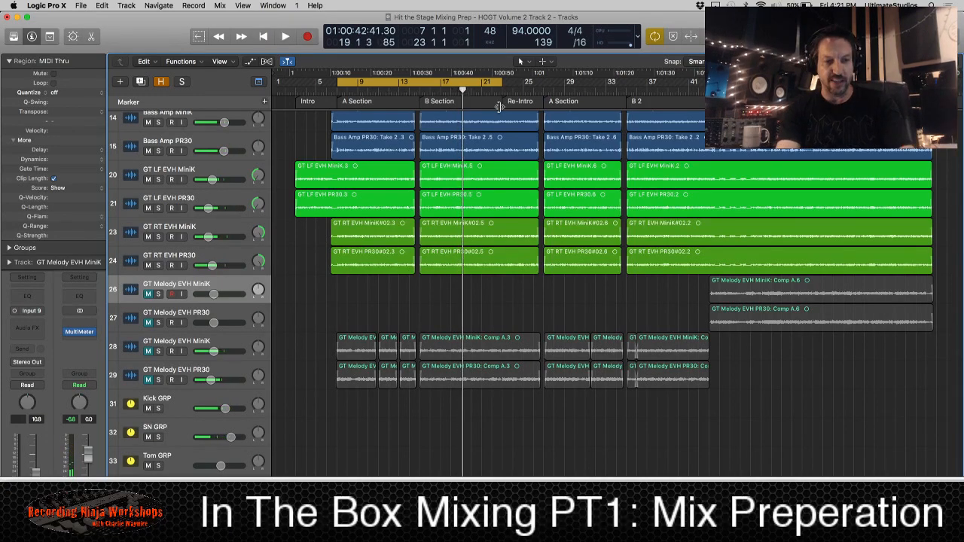
pyautogui.press('super+2')
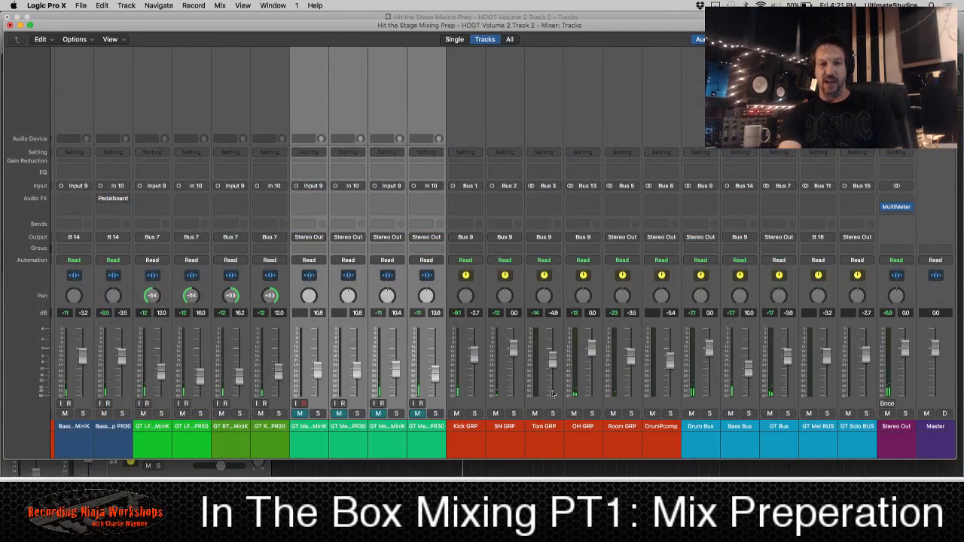
# - Review the channels from Kick GRP to GT Bus, then the Rack to Room Ride drums and the four GT LF and GT RT guitars
pyautogui.moveTo(482, 435); pyautogui.dragTo(783, 430)
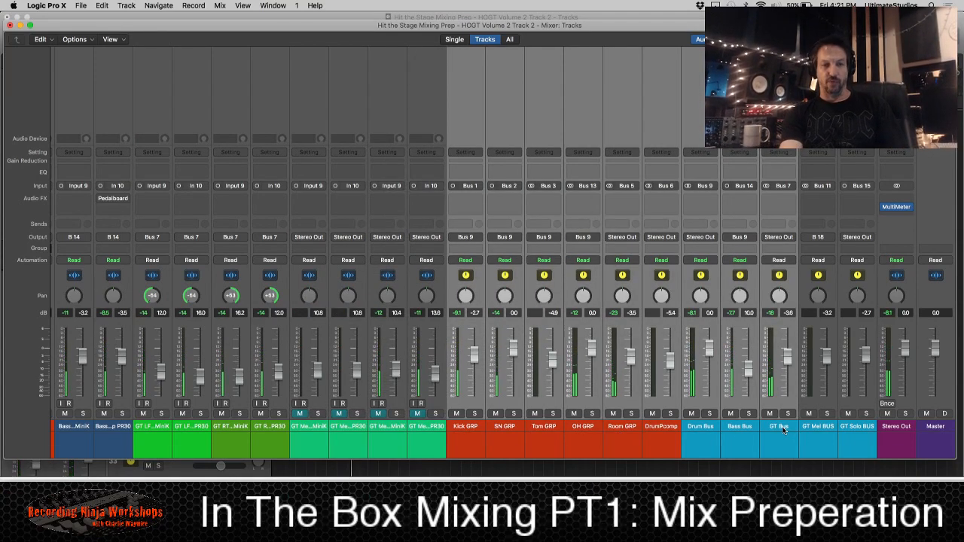
pyautogui.hscroll(-10, 783, 429)
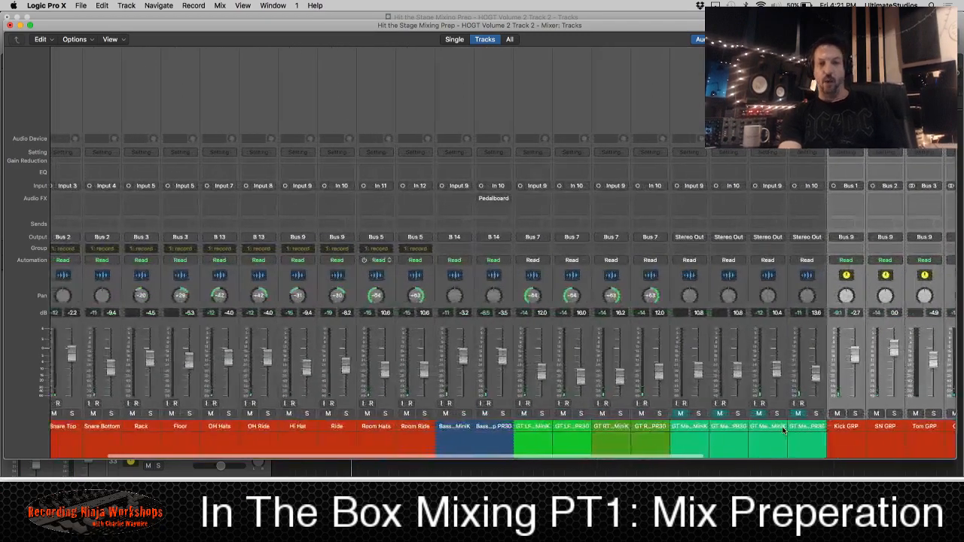
pyautogui.hscroll(-2, 783, 430)
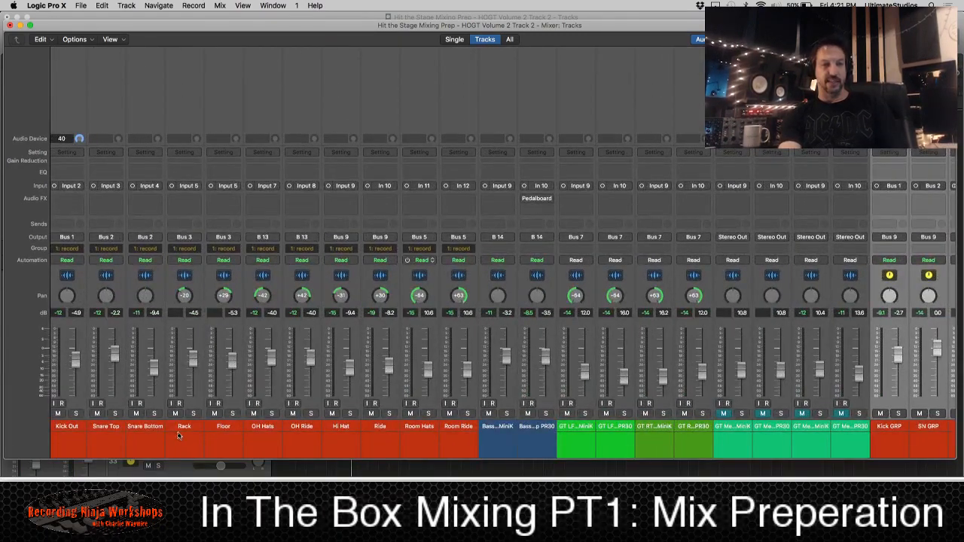
pyautogui.hscroll(-2, 179, 435)
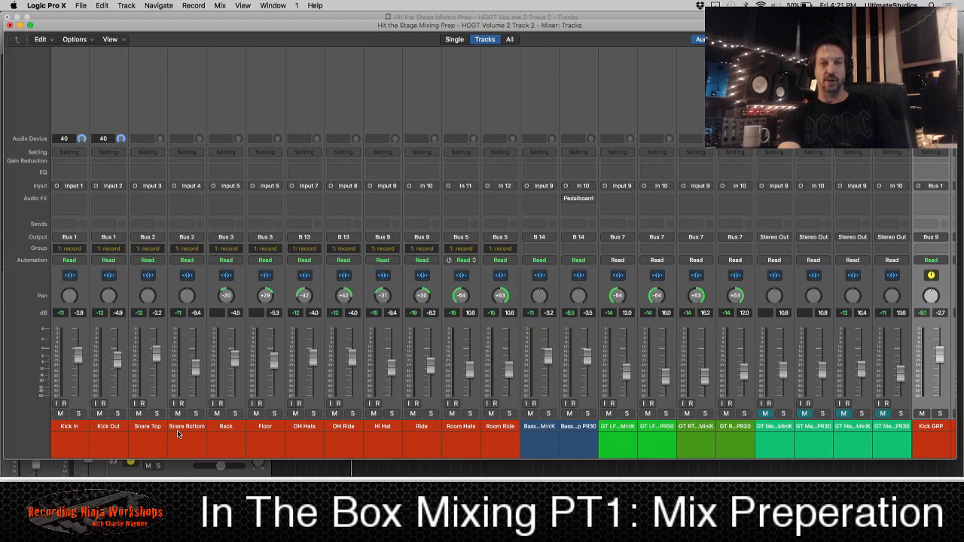
pyautogui.click(232, 428)
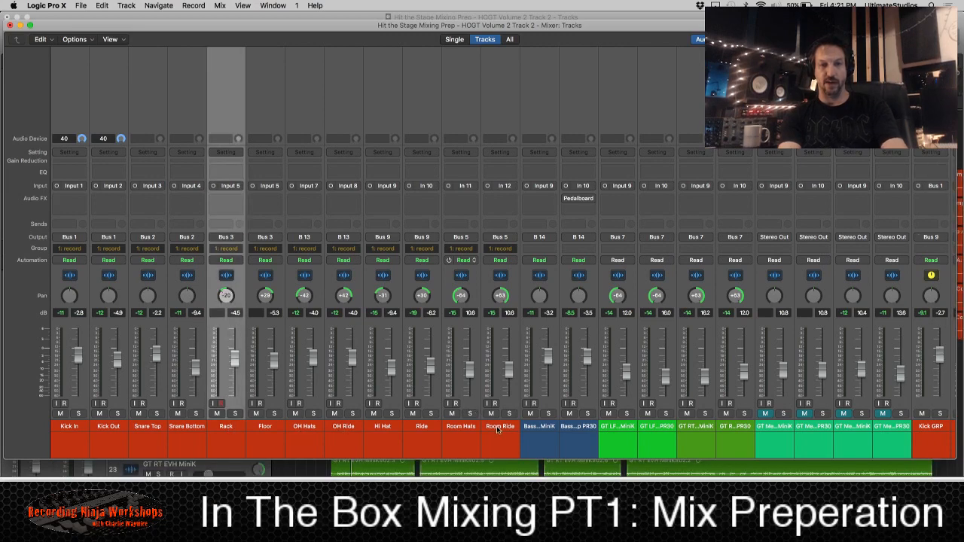
pyautogui.keyDown('shift'); pyautogui.click(497, 429); pyautogui.keyUp('shift')
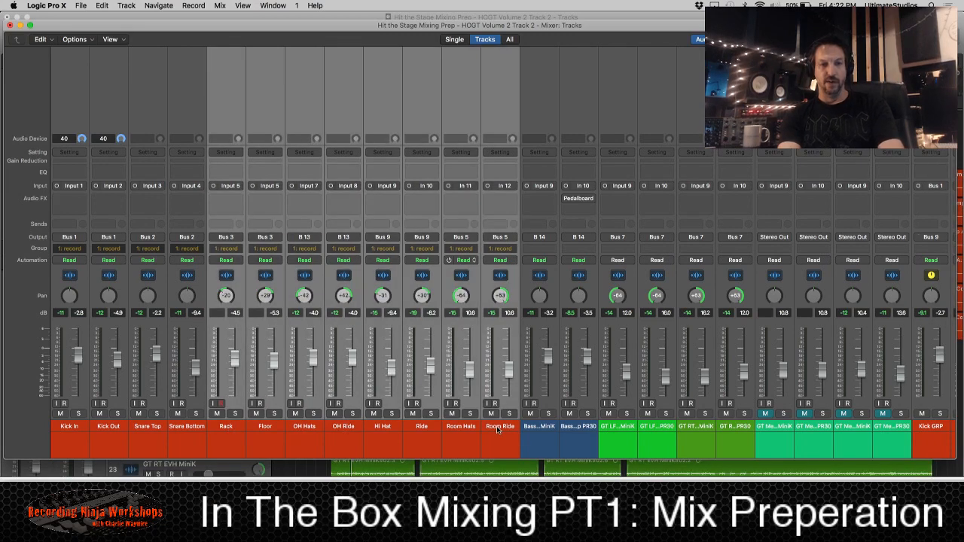
pyautogui.click(621, 423)
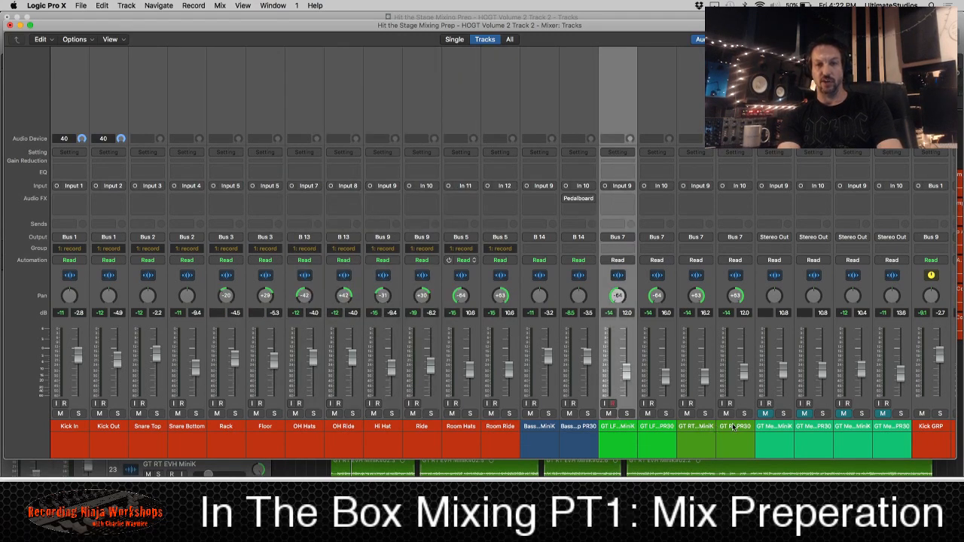
pyautogui.keyDown('shift'); pyautogui.click(732, 427); pyautogui.keyUp('shift')
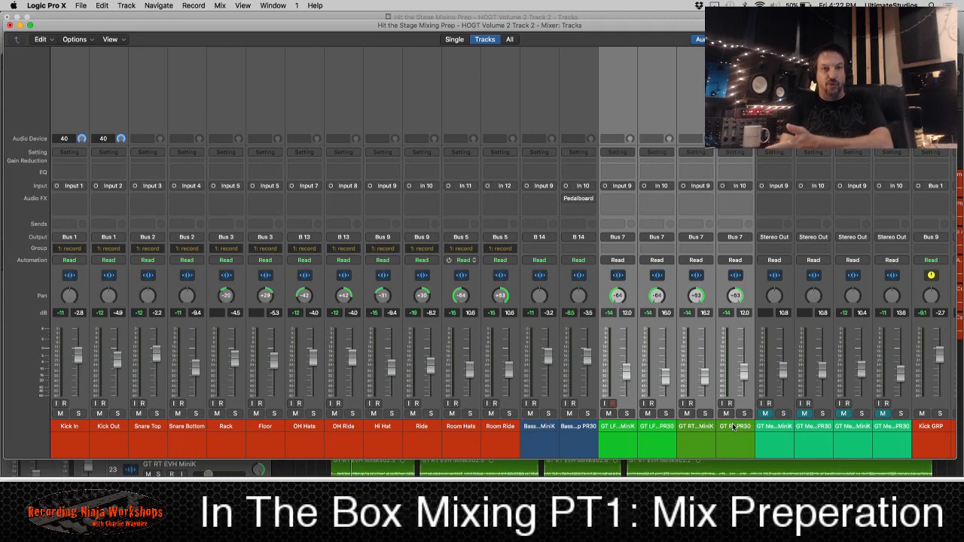
# - Look over the whole mixer from the Kick In source channel through Kick GRP to the buses and Master
pyautogui.hscroll(8, 732, 426)
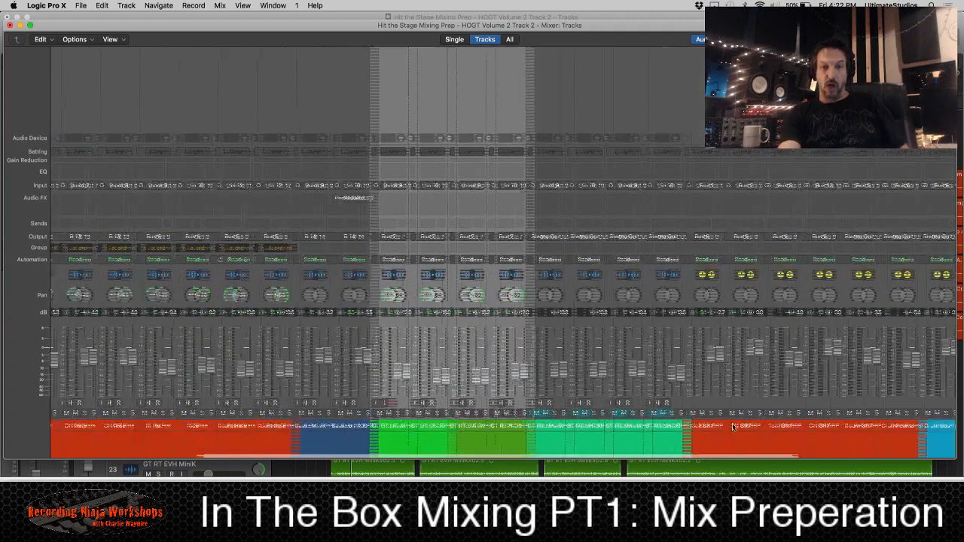
pyautogui.click(629, 428)
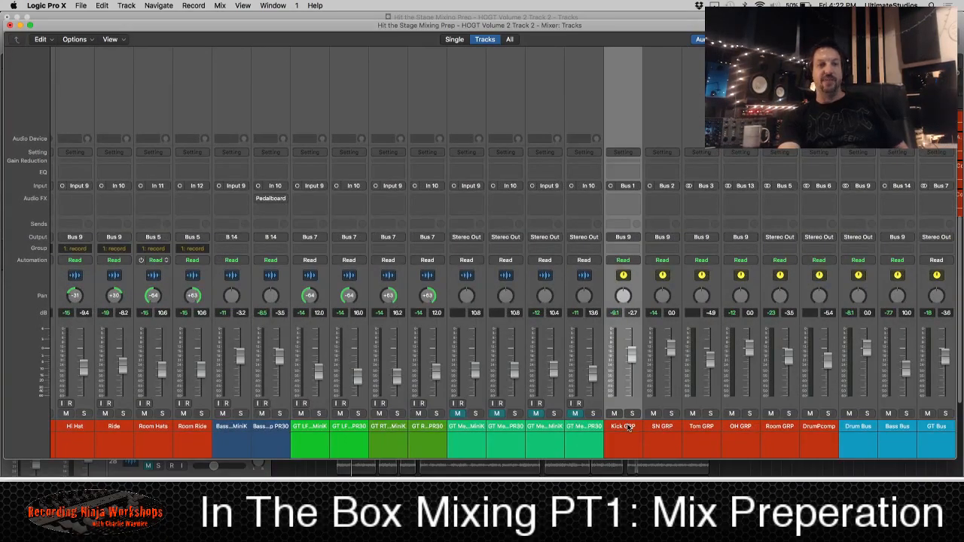
pyautogui.hscroll(-8, 630, 429)
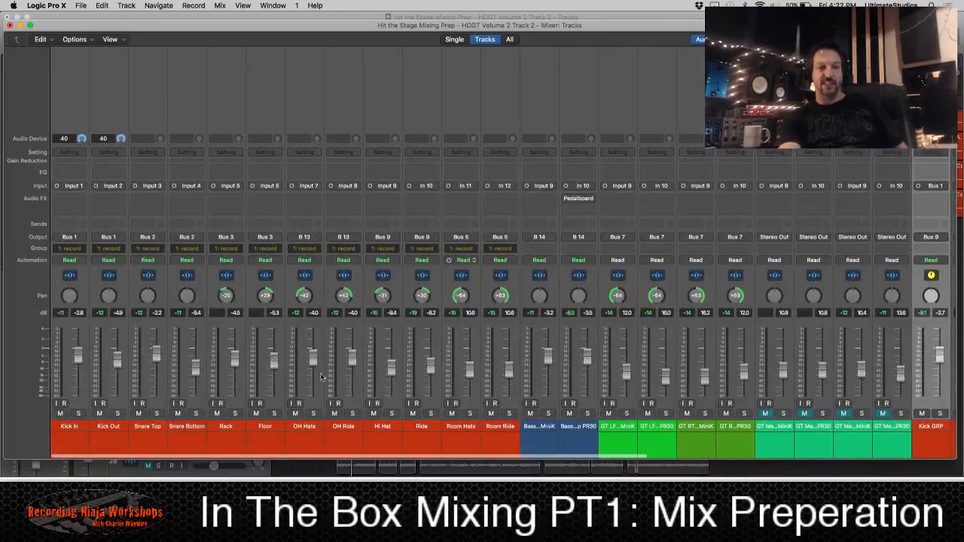
pyautogui.hscroll(2, 321, 376)
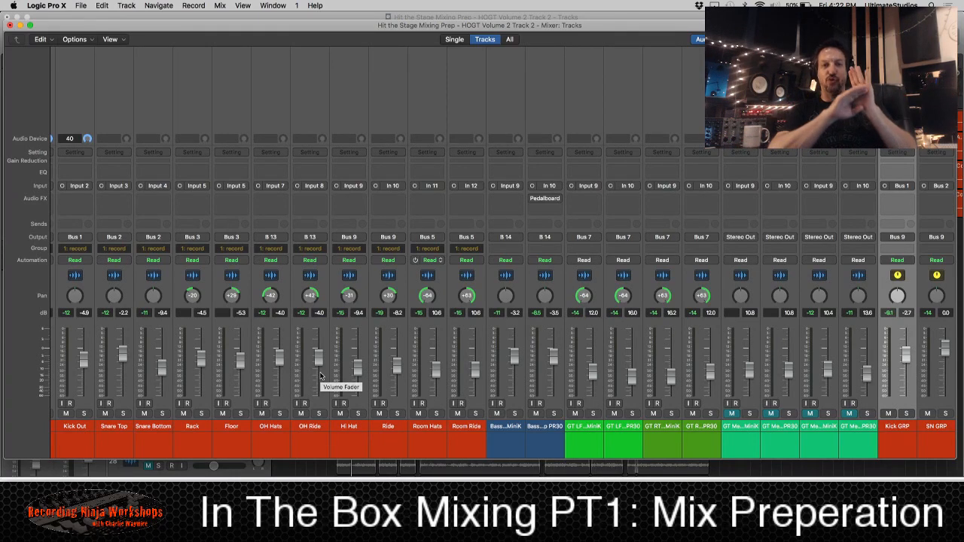
pyautogui.hscroll(10, 320, 376)
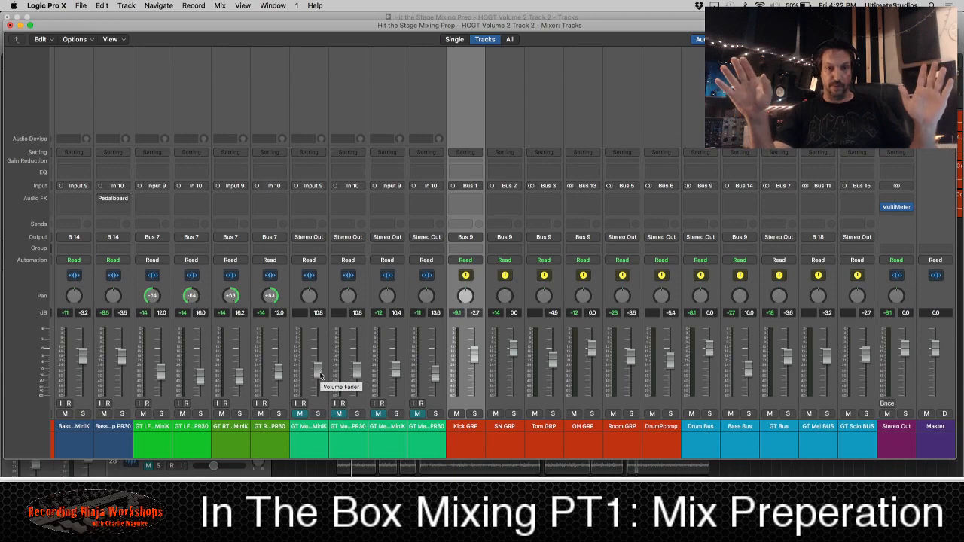
pyautogui.hscroll(-10, 320, 375)
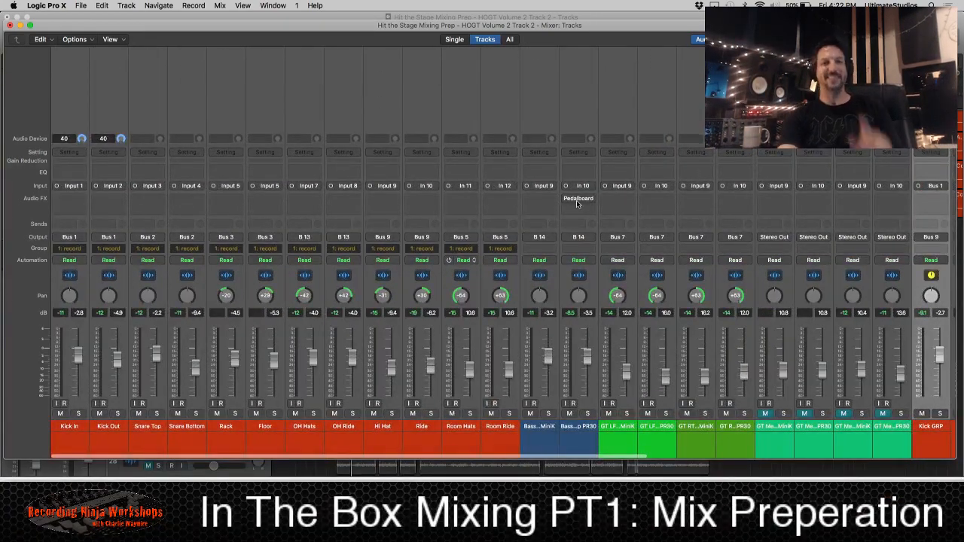
pyautogui.hscroll(8, 576, 203)
pyautogui.hscroll(4, 576, 203)
pyautogui.hscroll(-12, 576, 203)
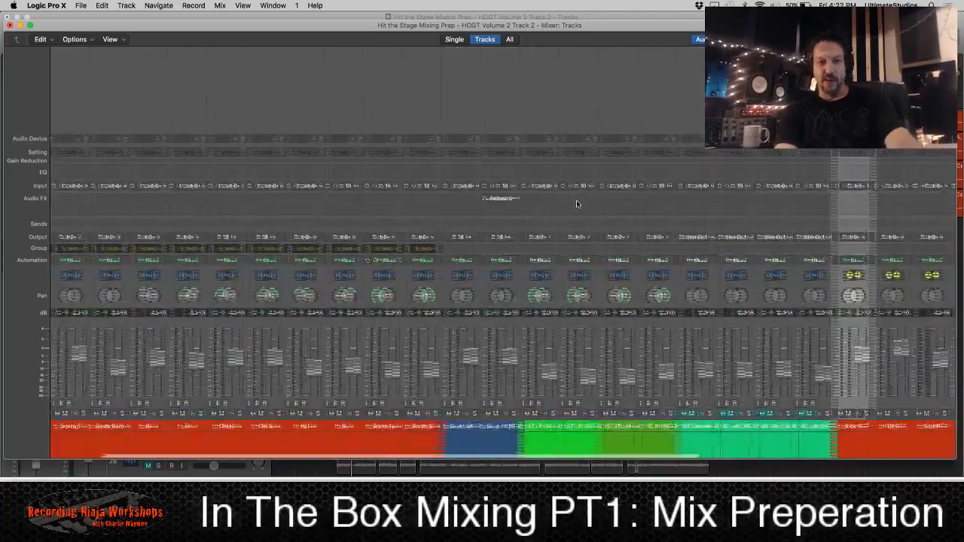
# - Unmute all four GT Melody guitar channels
pyautogui.press('super+2')
pyautogui.scroll(-4, 577, 203)
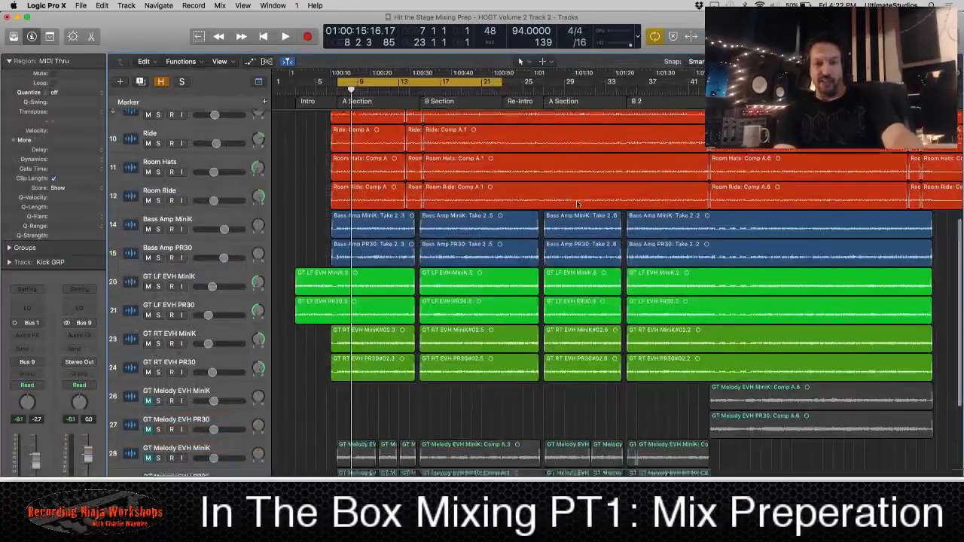
pyautogui.press('super+2')
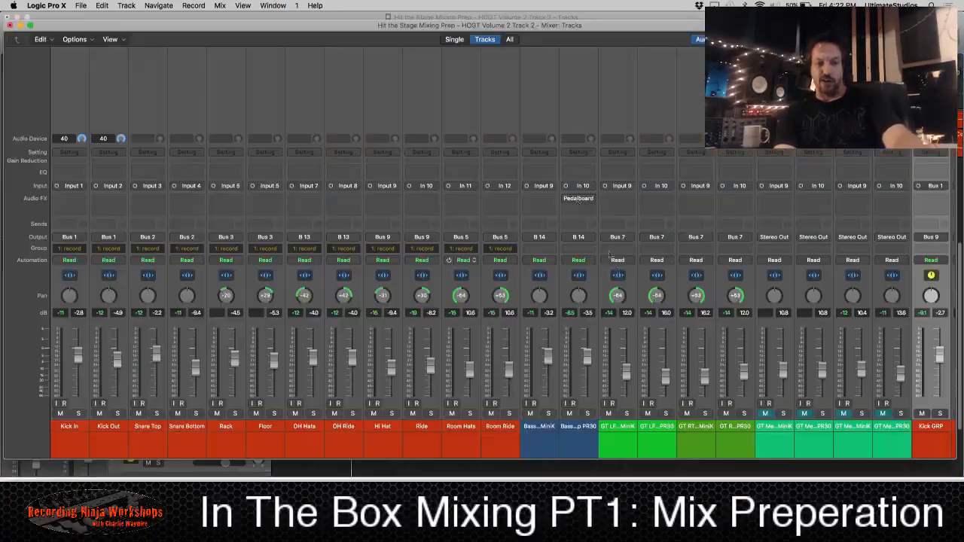
pyautogui.click(766, 414)
pyautogui.click(843, 414)
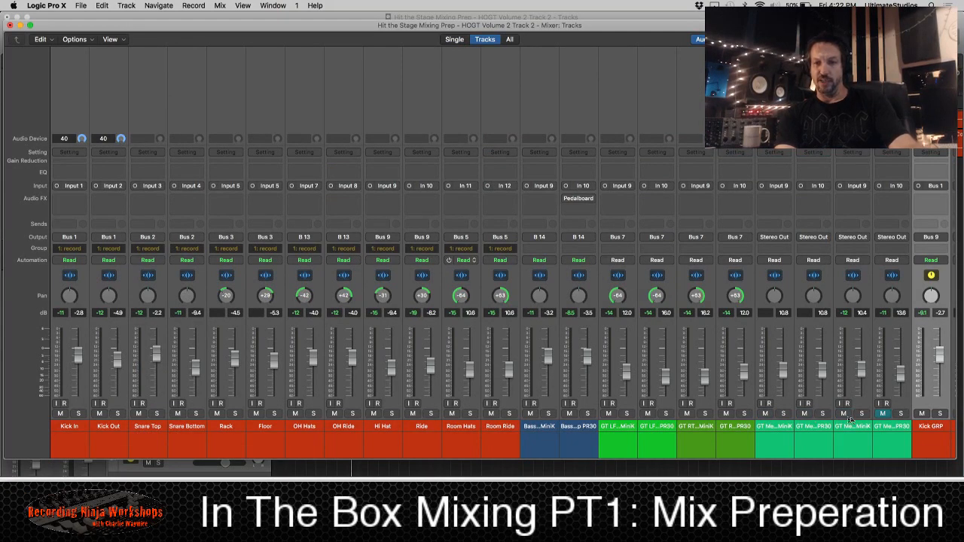
# - Examine the GT Melody regions in the arrangement, comparing the pair on tracks 28 and 29 with the pair on tracks 26 and 27
pyautogui.press('super+1')
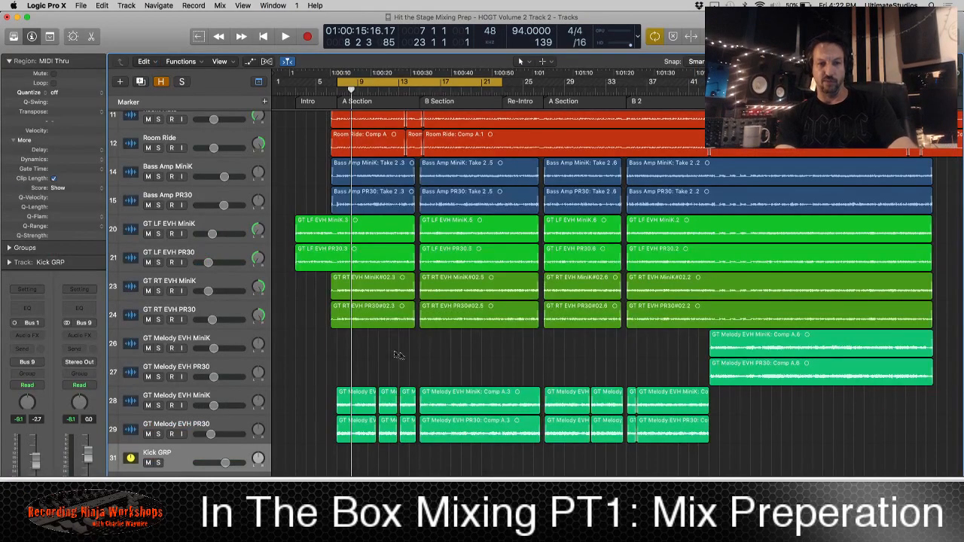
pyautogui.moveTo(332, 364); pyautogui.dragTo(666, 445)
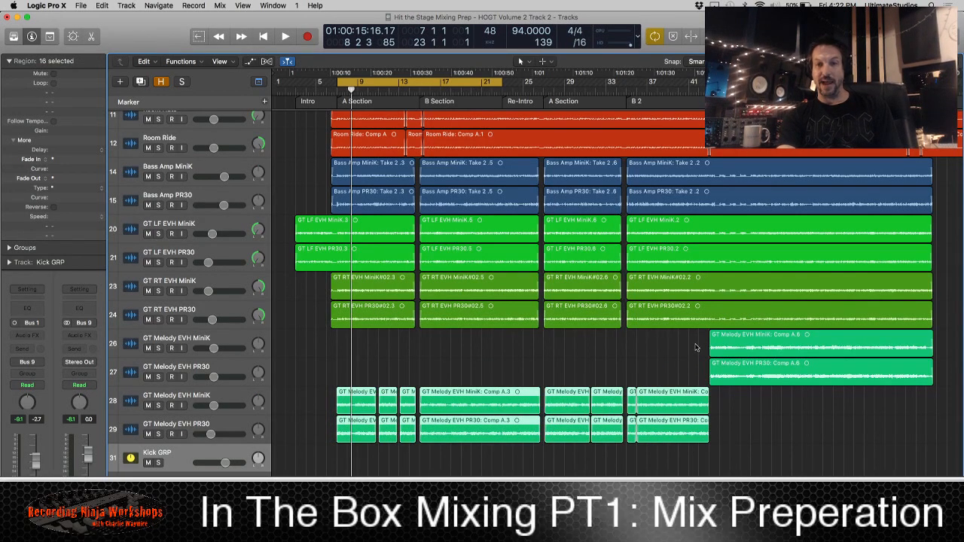
pyautogui.moveTo(697, 343); pyautogui.dragTo(754, 370)
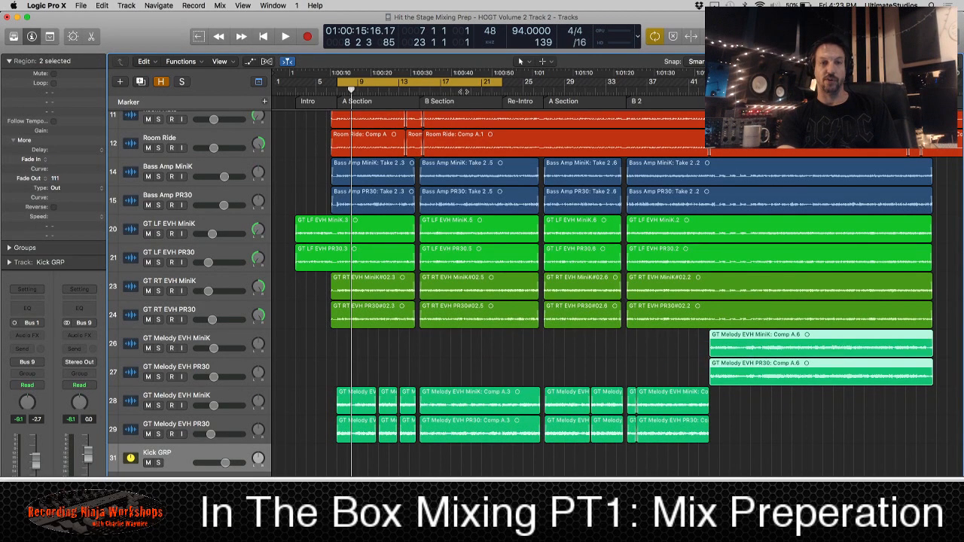
pyautogui.click(206, 394)
# - Examine the GT Mel BUS and GT Solo BUS channels in the mixer
pyautogui.press('super+2')
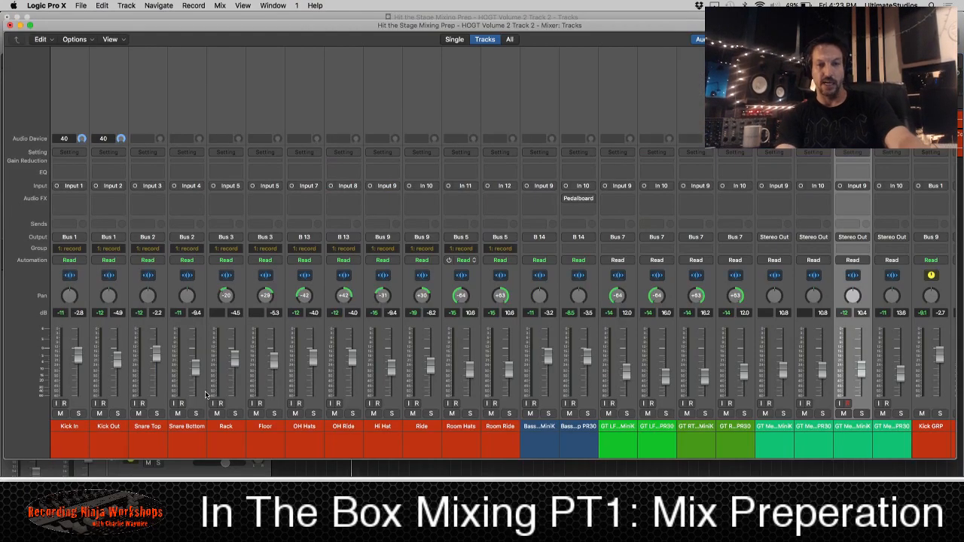
pyautogui.hscroll(4, 564, 319)
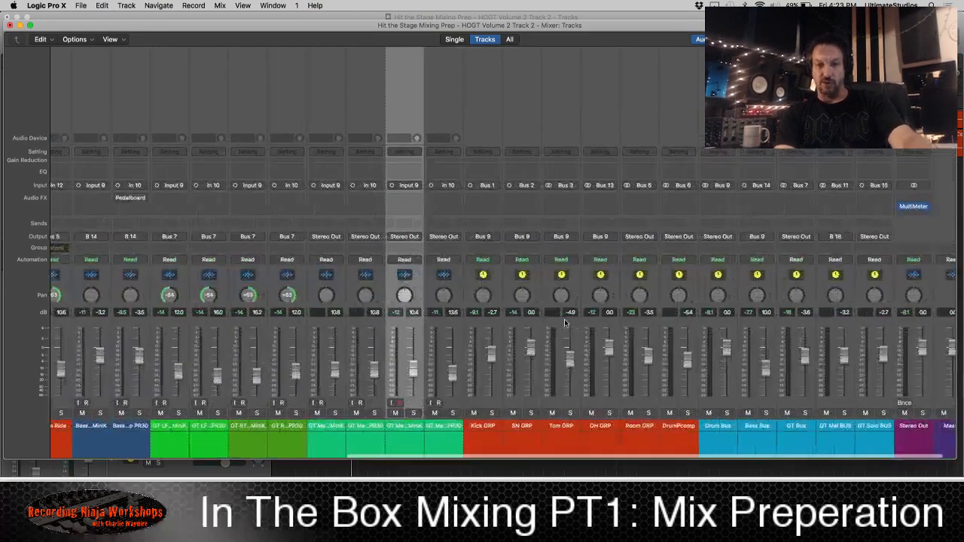
pyautogui.click(839, 427)
pyautogui.click(871, 428)
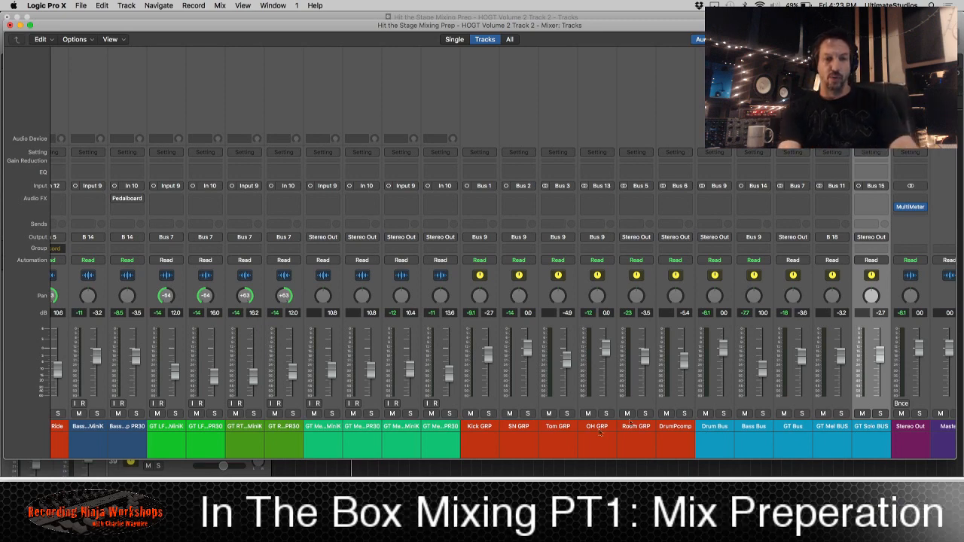
pyautogui.click(329, 426)
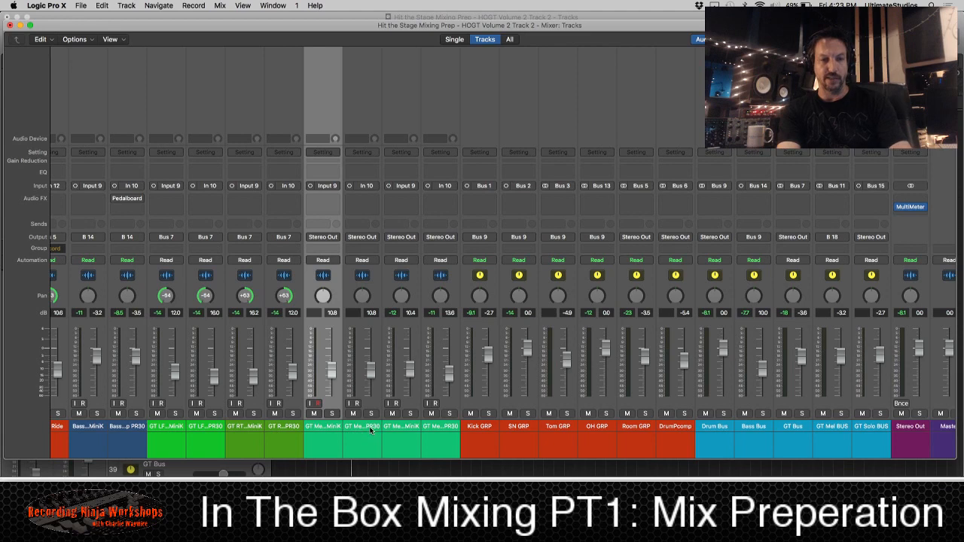
pyautogui.keyDown('shift'); pyautogui.click(370, 430); pyautogui.keyUp('shift')
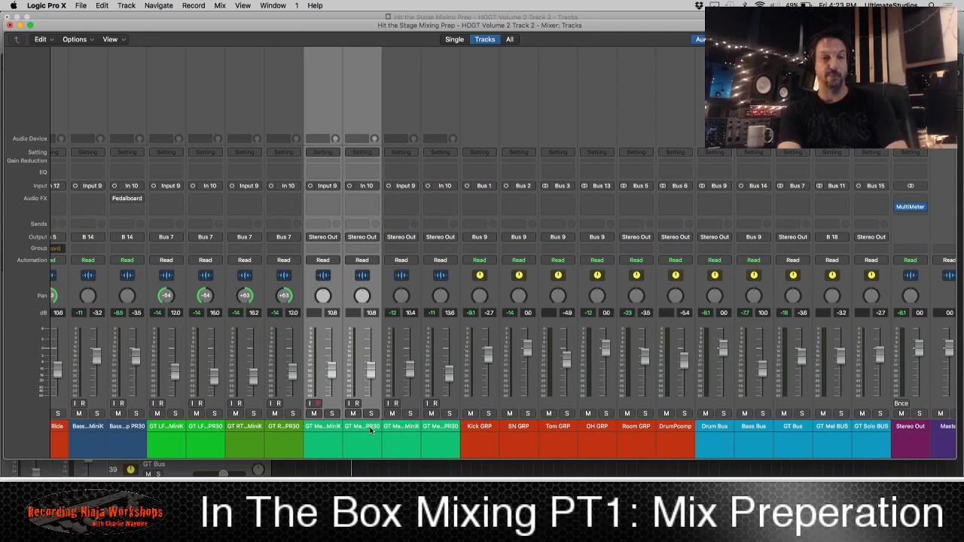
pyautogui.click(329, 239)
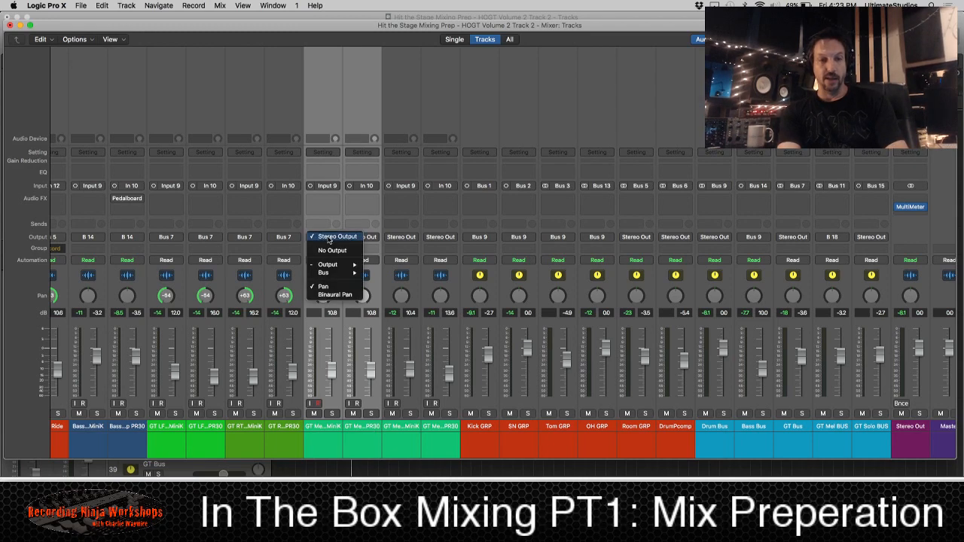
pyautogui.click(329, 236)
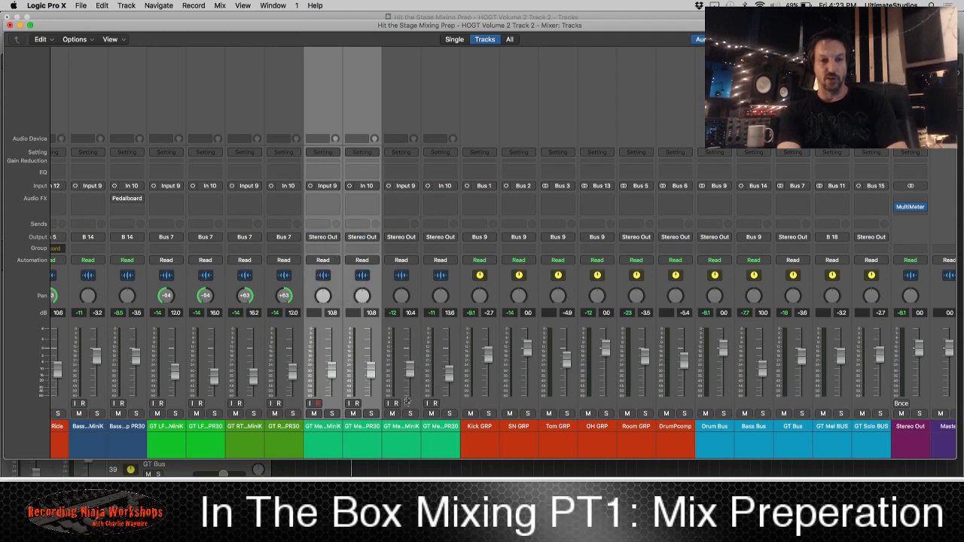
# - Route the outputs of the second pair of GT Melody channels, tracks 28 and 29, to Bus 11 (GT Mel BUS)
pyautogui.click(406, 427)
pyautogui.keyDown('shift'); pyautogui.click(444, 427); pyautogui.keyUp('shift')
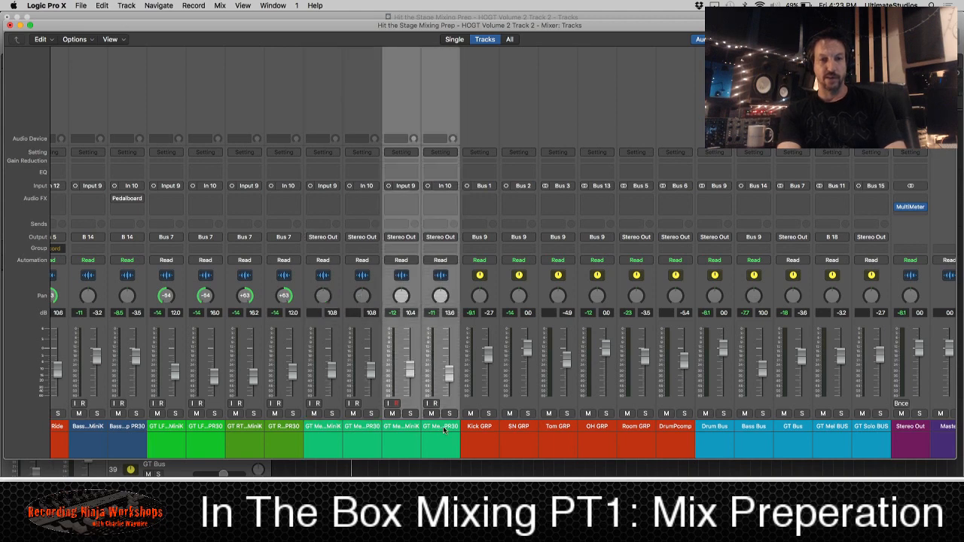
pyautogui.click(416, 239)
pyautogui.moveTo(414, 267)
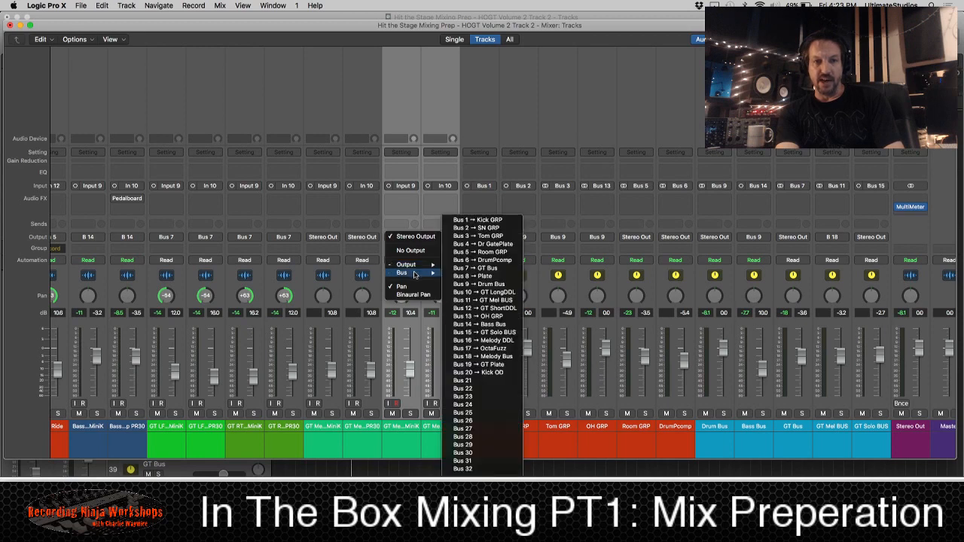
pyautogui.click(500, 300)
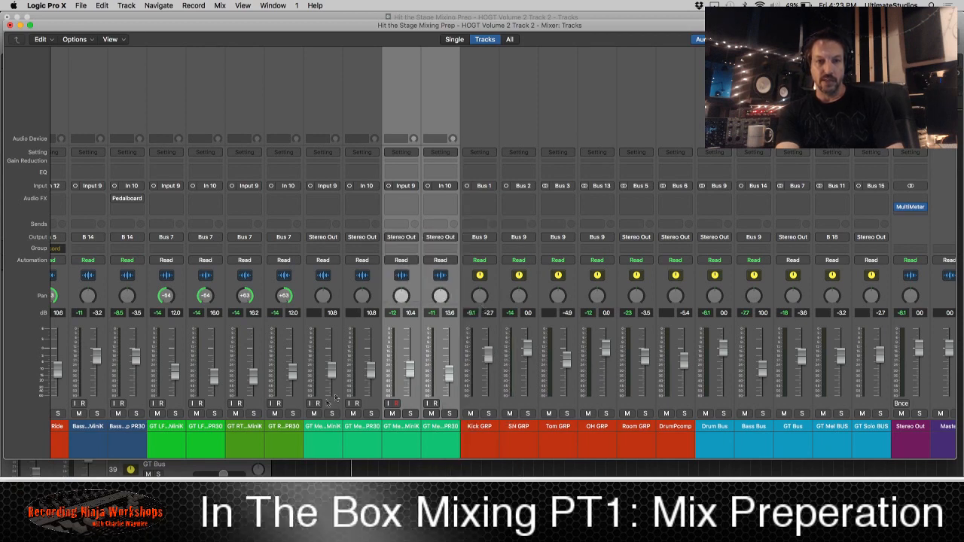
# - Route the outputs of the first pair of GT Melody channels, tracks 26 and 27, to Bus 15 (GT Solo BUS)
pyautogui.click(323, 427)
pyautogui.keyDown('shift'); pyautogui.click(369, 428); pyautogui.keyUp('shift')
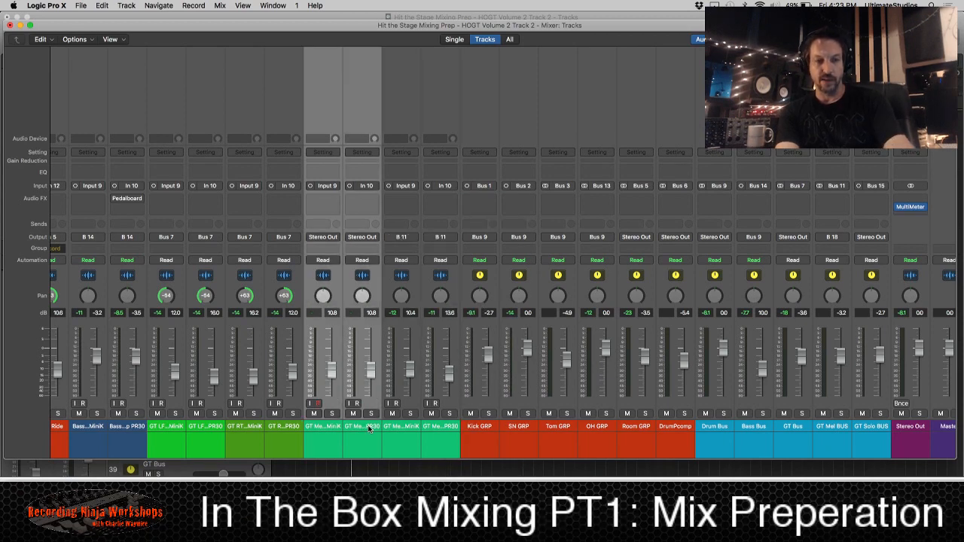
pyautogui.press('super+2')
pyautogui.press('super+2')
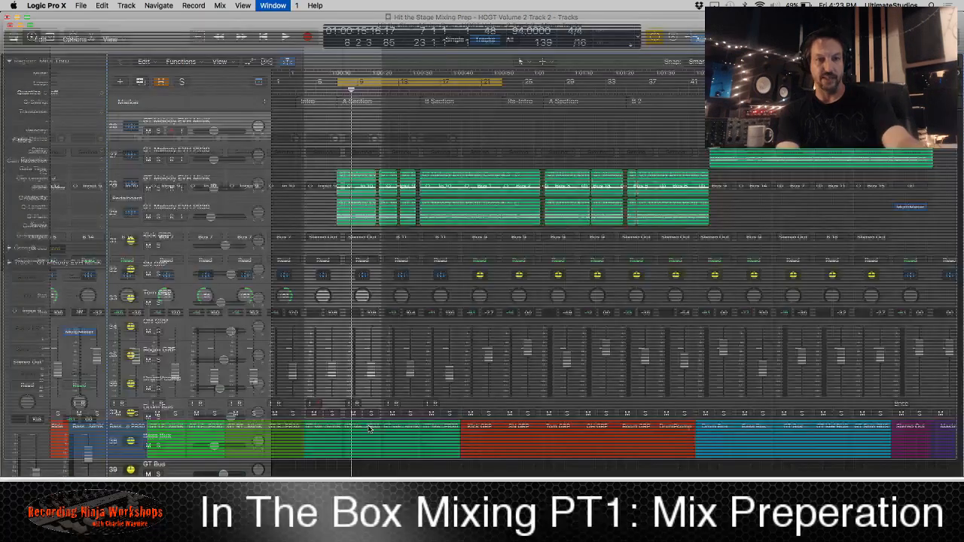
pyautogui.click(368, 238)
pyautogui.moveTo(377, 273)
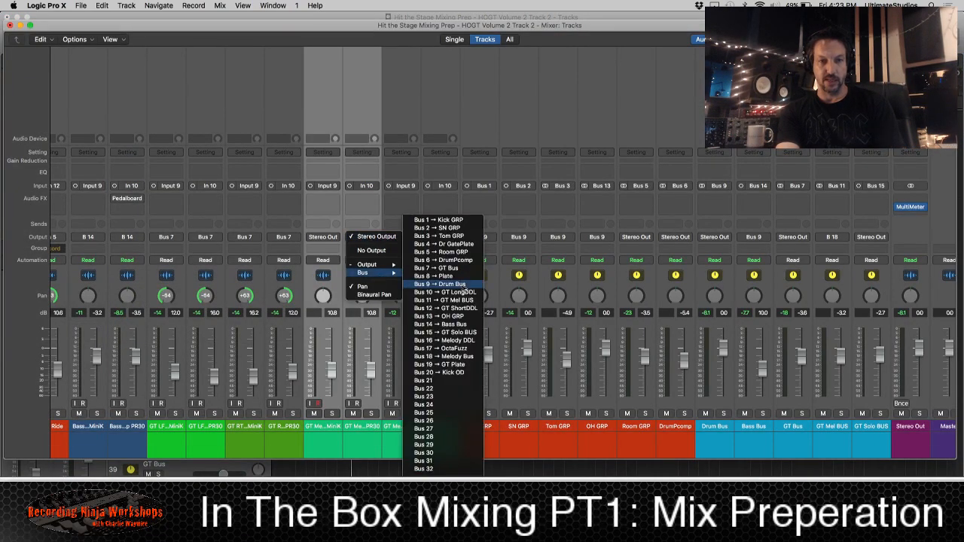
pyautogui.click(468, 332)
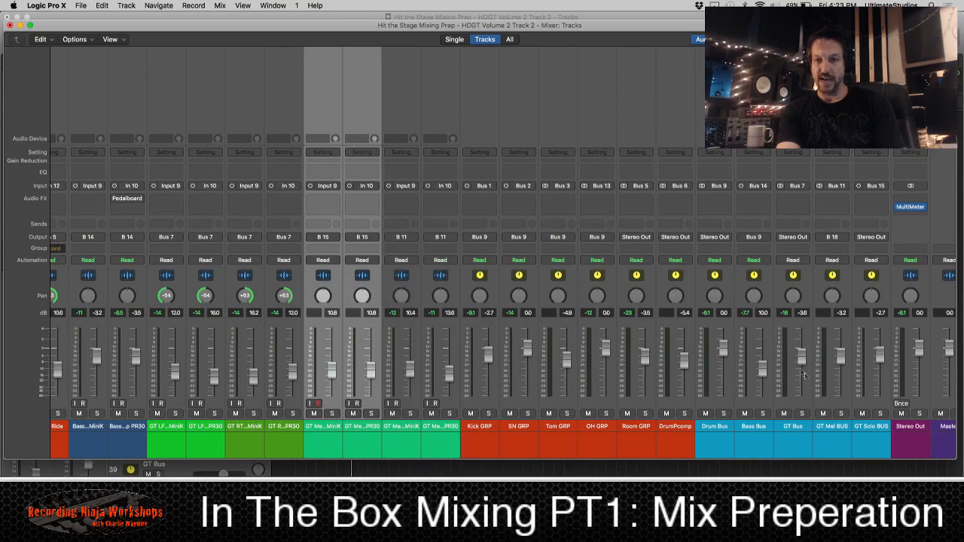
# - Solo GT Mel BUS and check its signal against the melody regions in the A Section
pyautogui.click(843, 414)
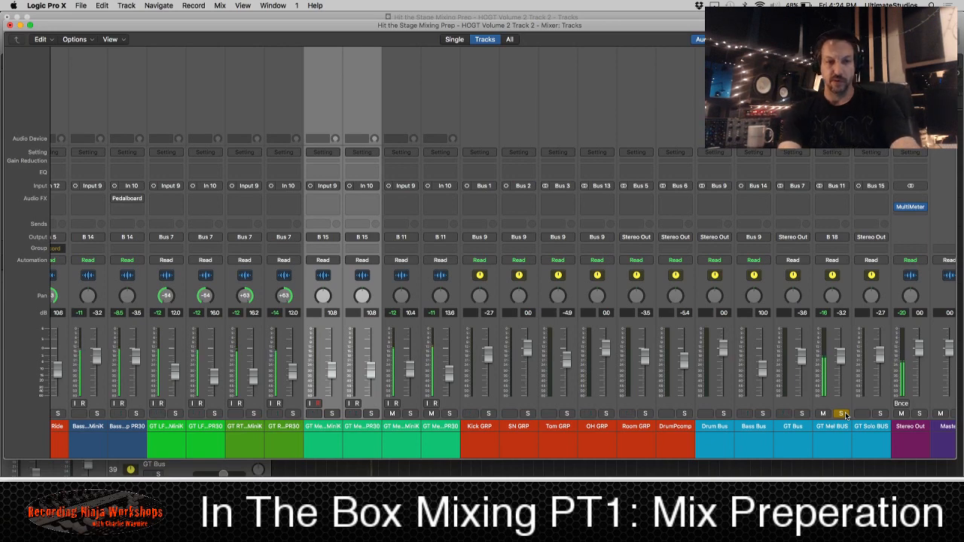
pyautogui.press('super+1')
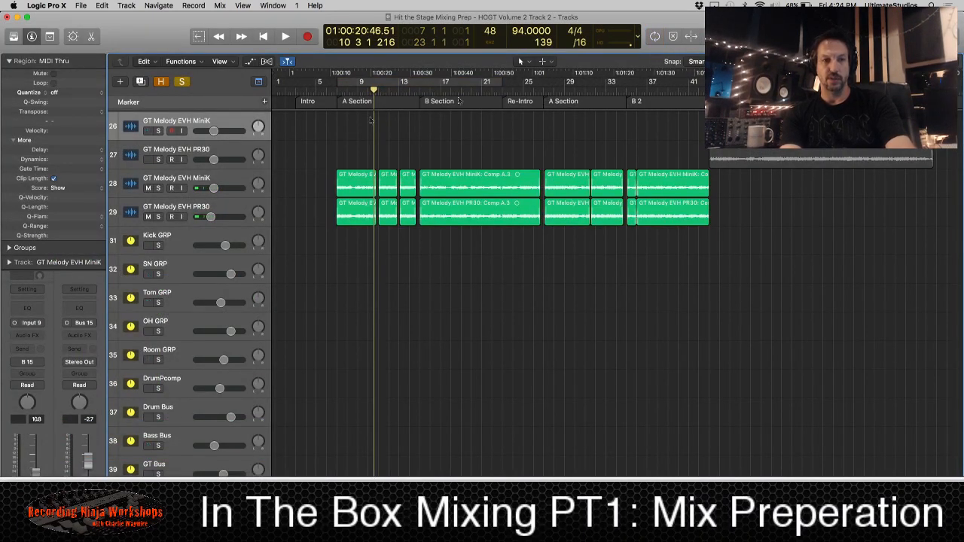
pyautogui.press('super+2')
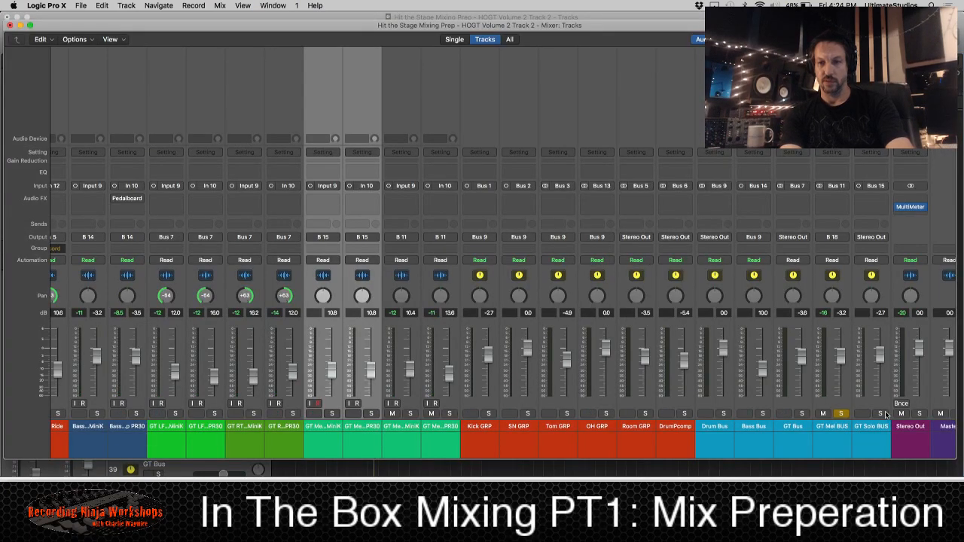
# - Solo only GT Solo BUS and play back from near the start of the regions on tracks 26 and 27
pyautogui.keyDown('alt'); pyautogui.click(881, 414); pyautogui.keyUp('alt')
pyautogui.press('super+1')
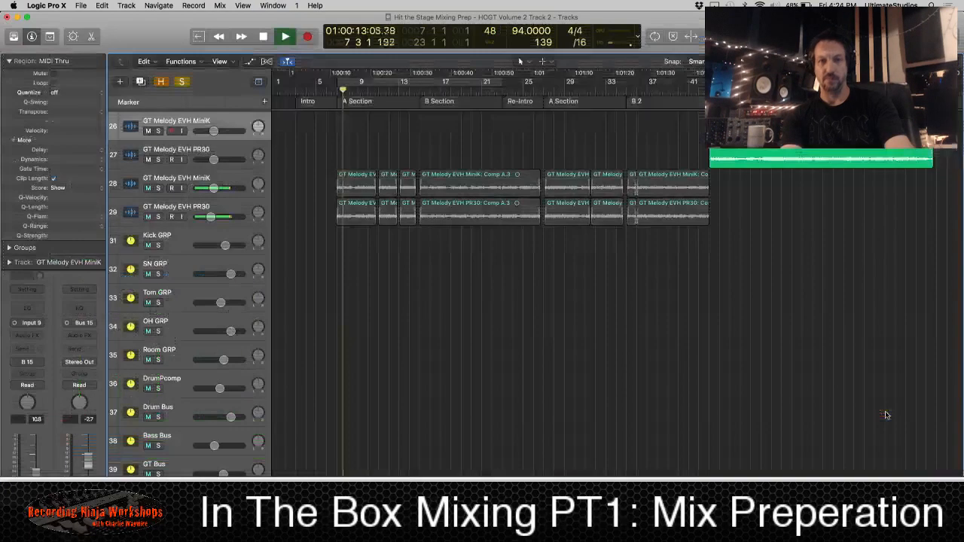
pyautogui.press('space')
pyautogui.click(729, 81)
pyautogui.press('space')
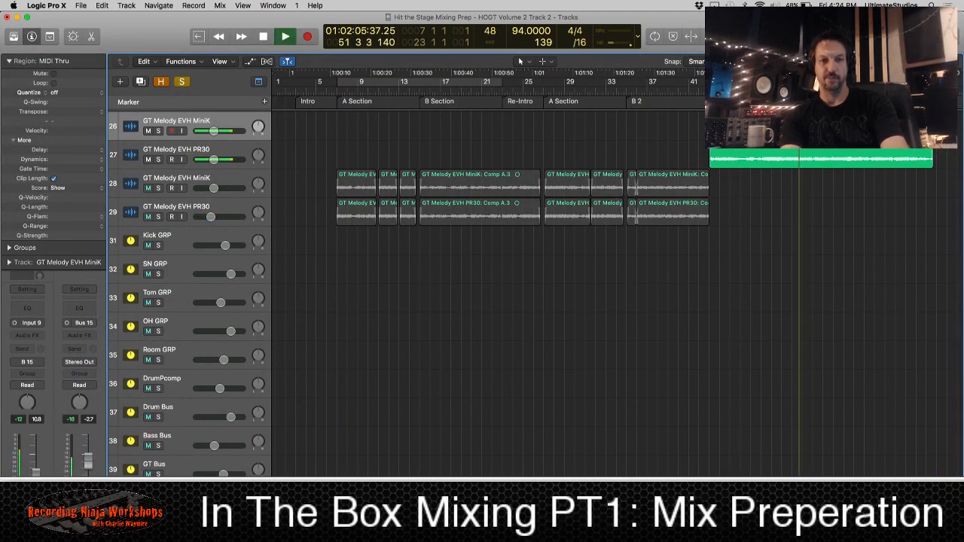
pyautogui.press('space')
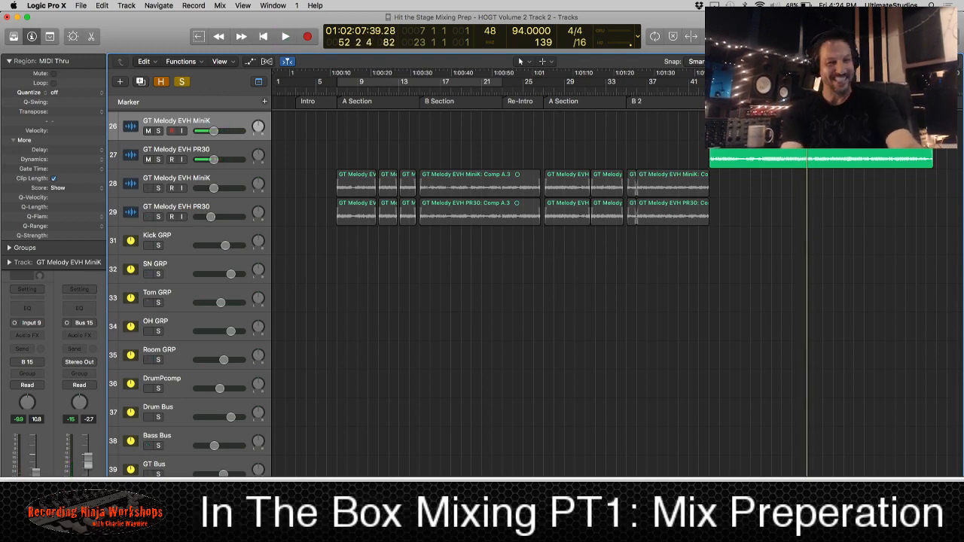
# - Solo all channels from Kick GRP through GT Solo BUS and play back the mix
pyautogui.press('x')
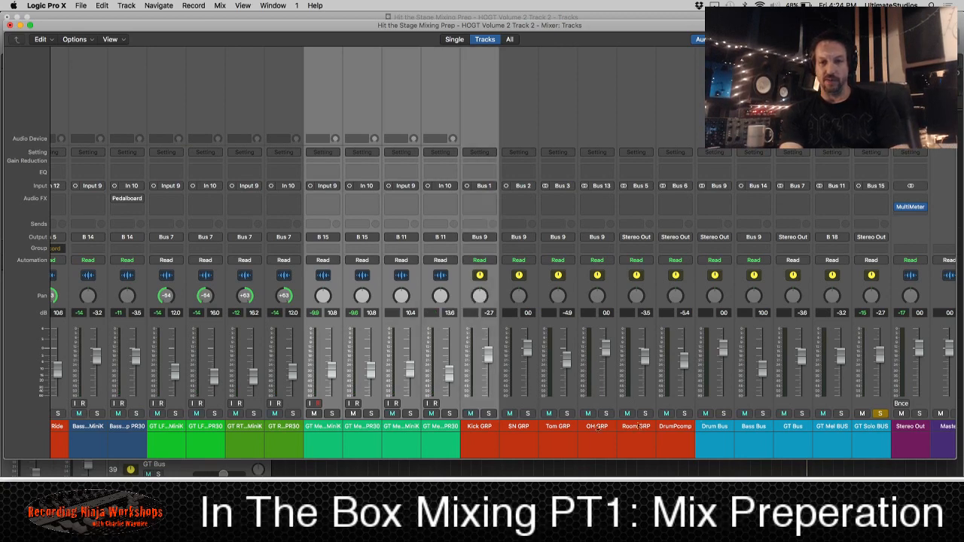
pyautogui.click(487, 429)
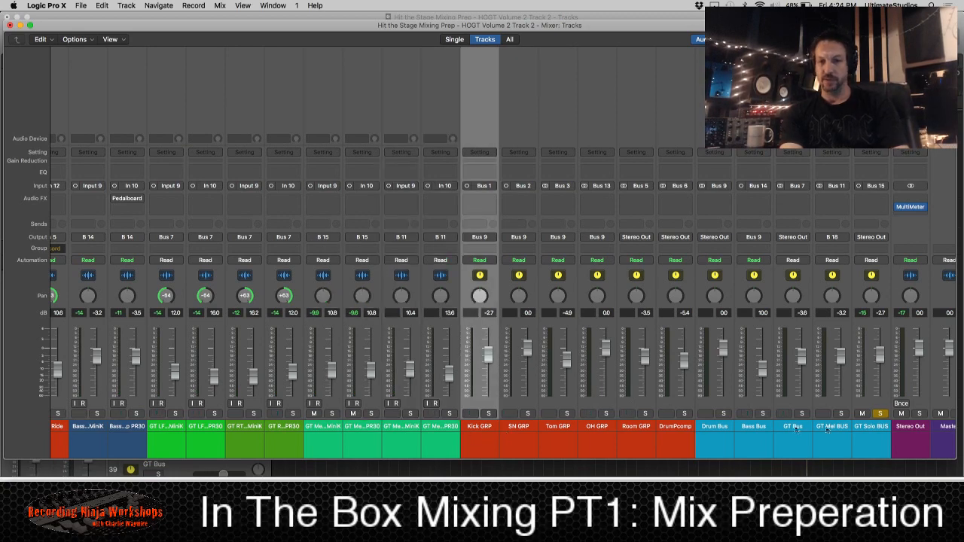
pyautogui.keyDown('shift'); pyautogui.click(879, 427); pyautogui.keyUp('shift')
pyautogui.click(880, 414)
pyautogui.press('space')
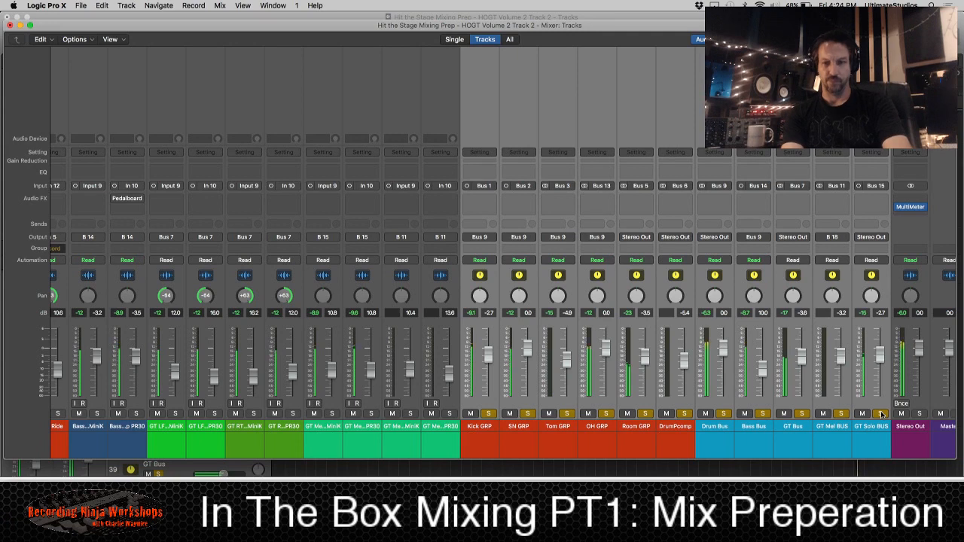
# - Set the GT Solo BUS fader to -1.3 dB and stop playback
pyautogui.click(834, 426)
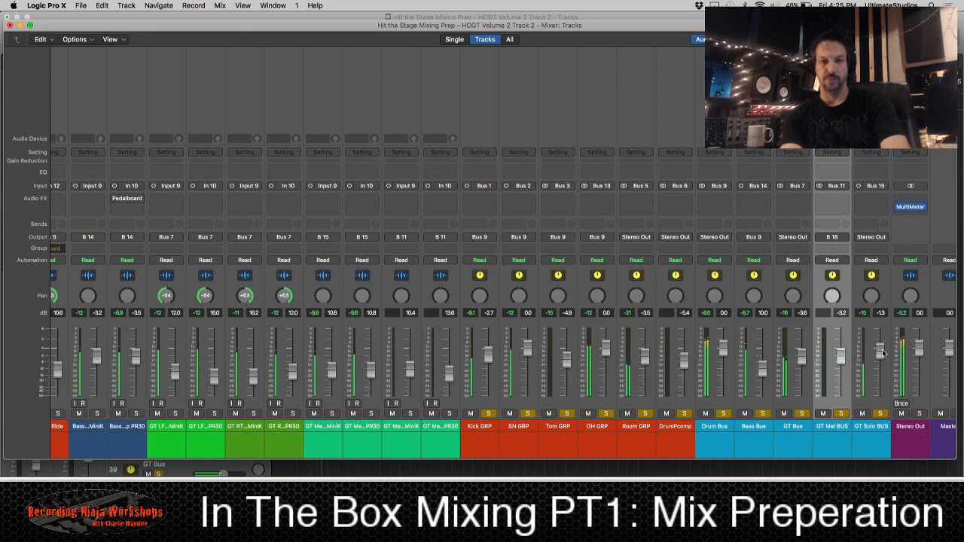
pyautogui.press('space')
pyautogui.press('super+2')
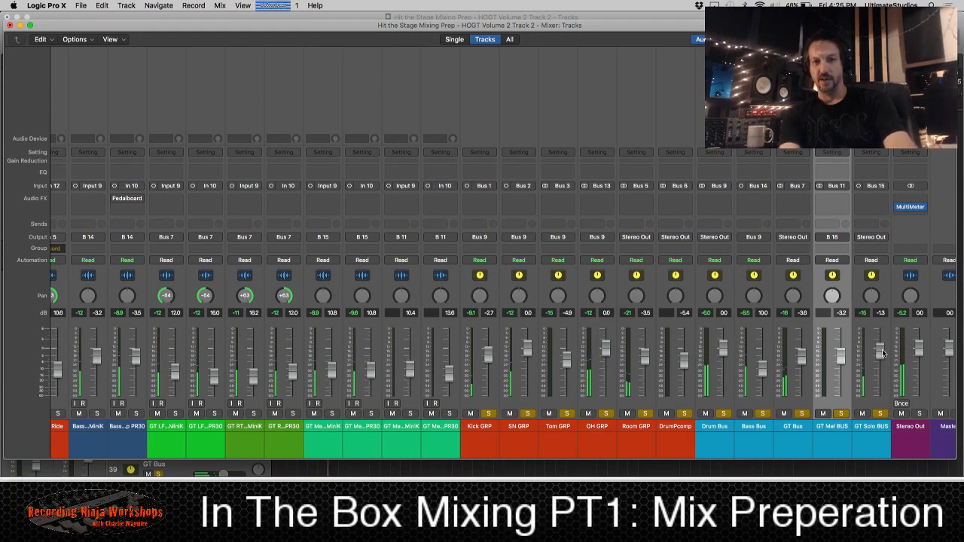
# - Clear all solos and fit the complete song in the arrangement
pyautogui.press('z')
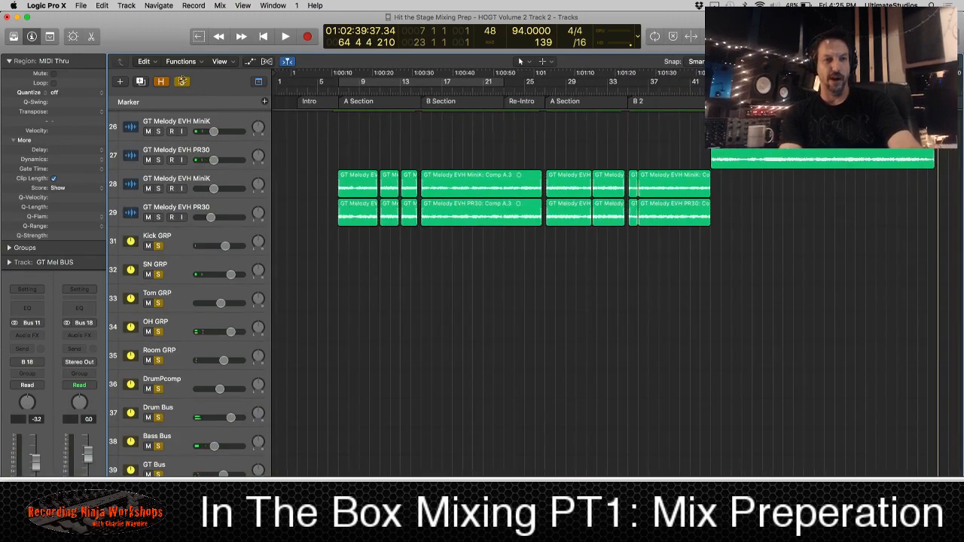
pyautogui.click(180, 85)
pyautogui.scroll(10, 450, 210)
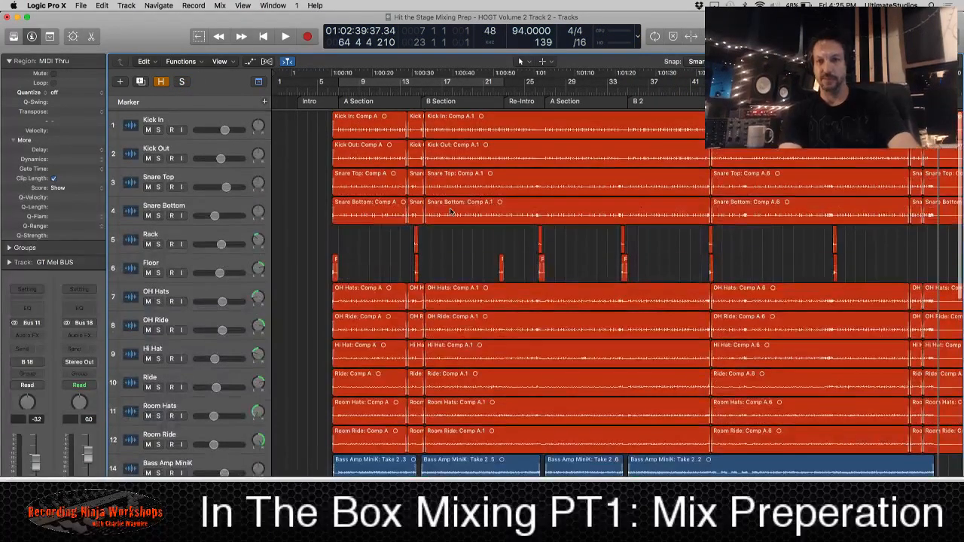
pyautogui.press('z')
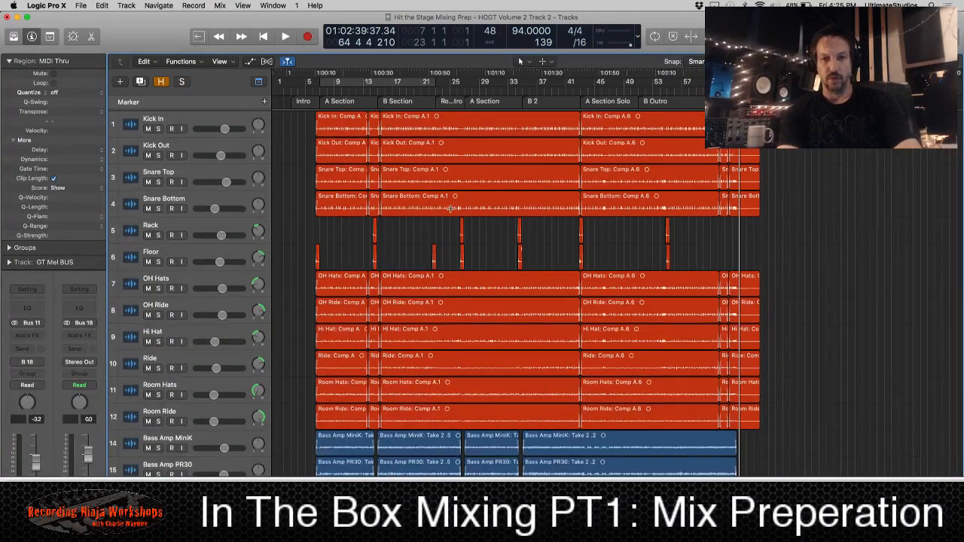
# - Examine the GT Solo BUS channel and the two GT Melody channels that feed it through Bus 15
pyautogui.press('x')
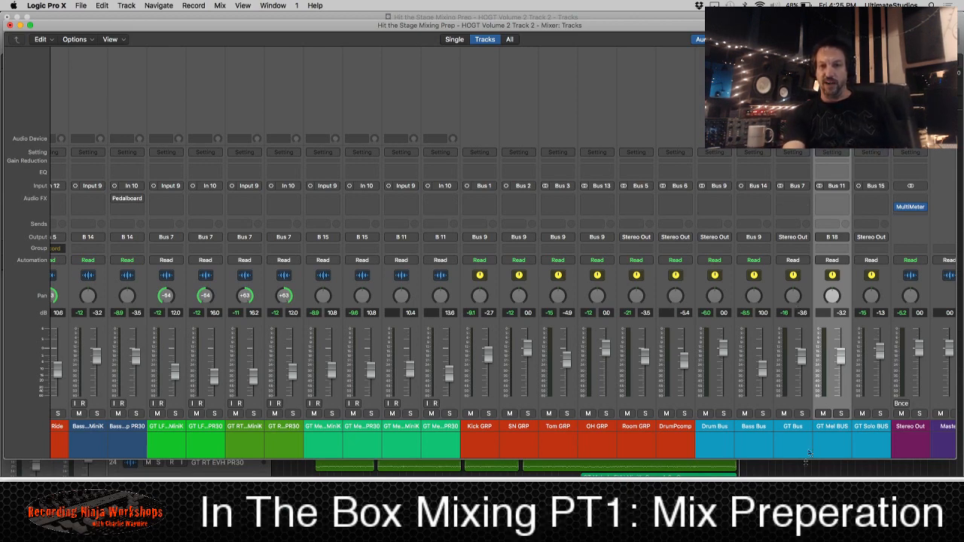
pyautogui.click(864, 429)
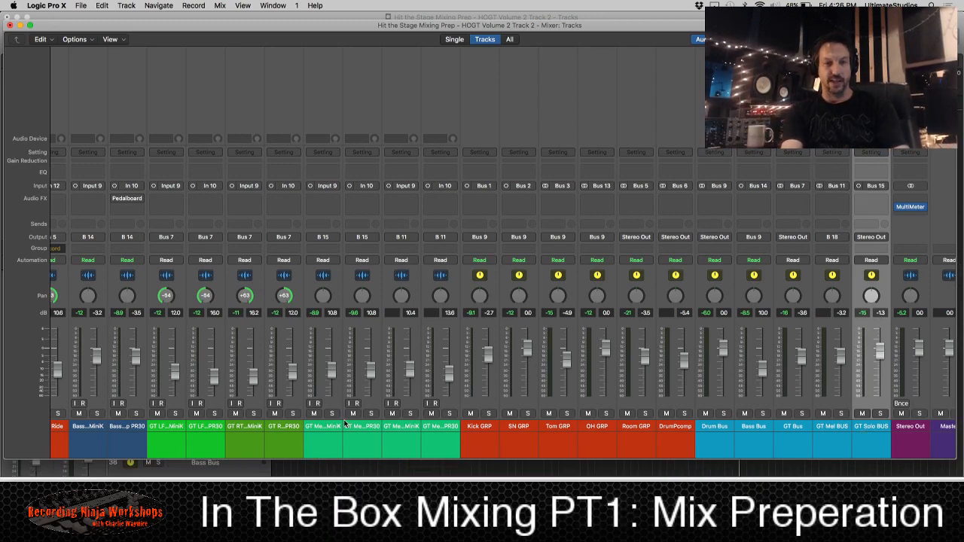
pyautogui.click(319, 427)
pyautogui.keyDown('shift'); pyautogui.click(374, 429); pyautogui.keyUp('shift')
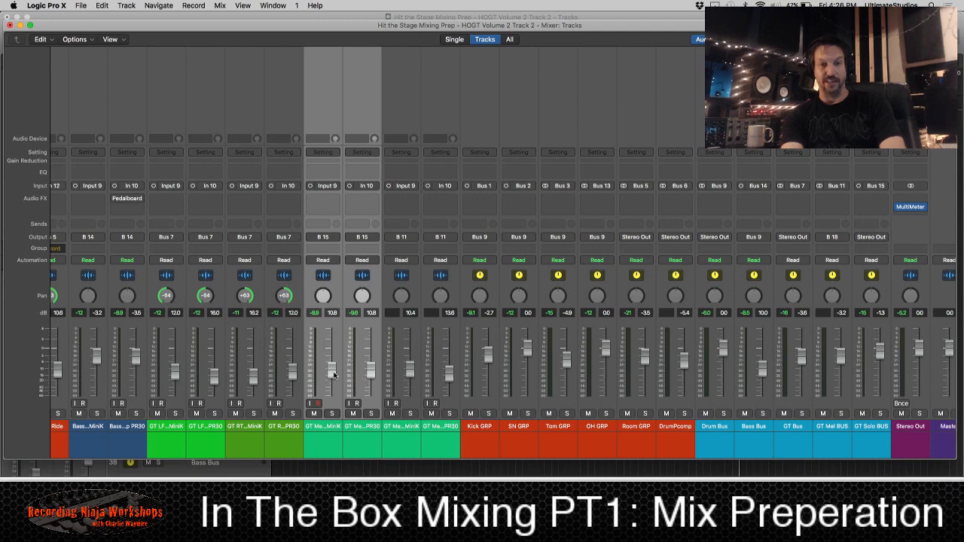
pyautogui.click(875, 427)
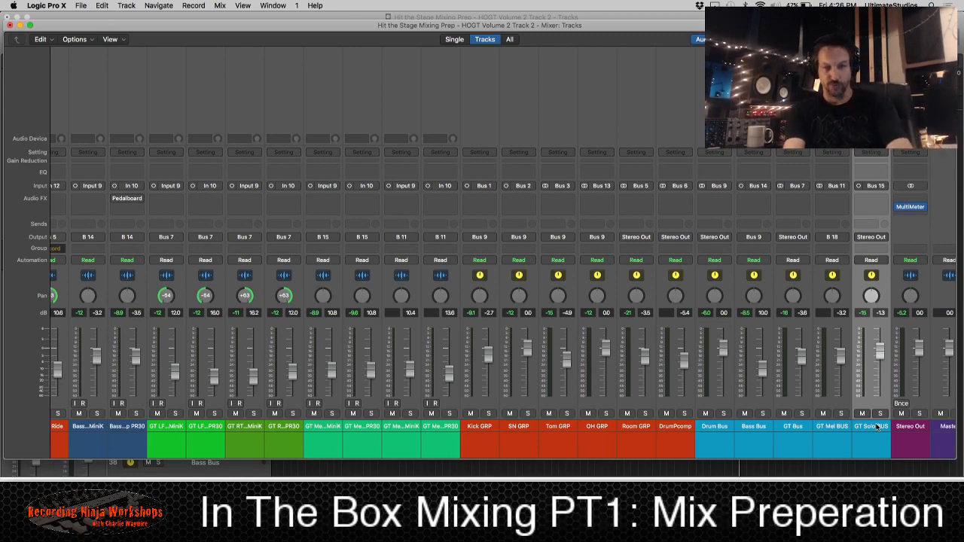
# - Examine the Kick GRP channel and the Kick In and Kick Out source channels that feed it
pyautogui.click(483, 427)
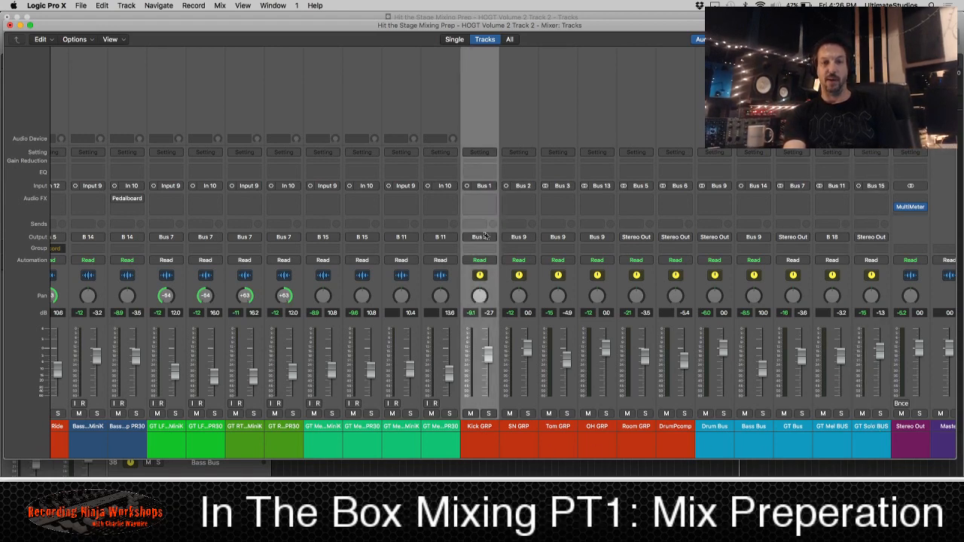
pyautogui.hscroll(-10, 672, 431)
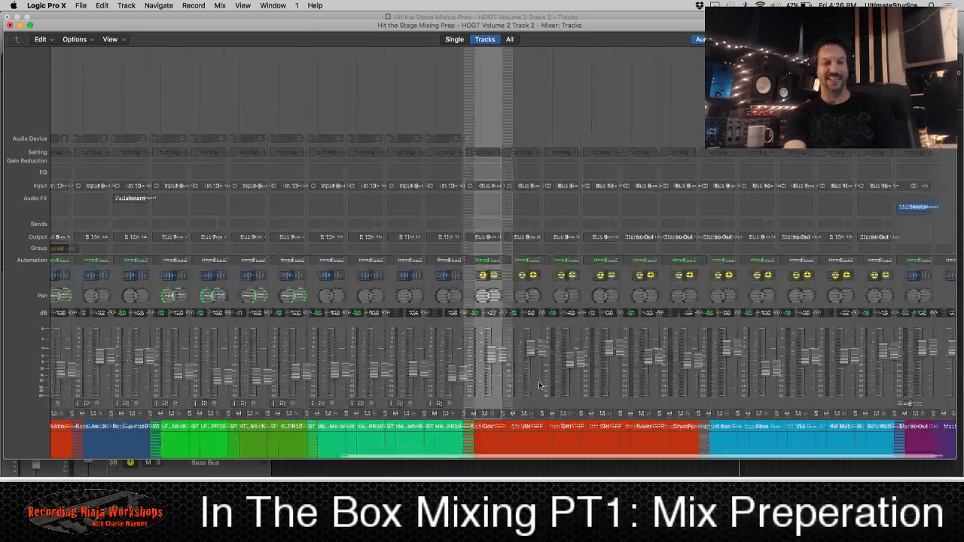
pyautogui.click(78, 424)
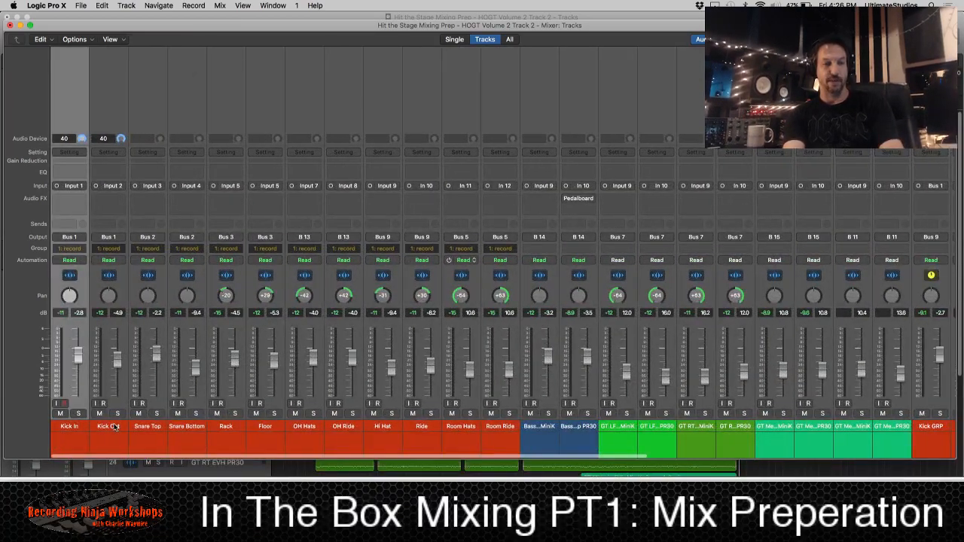
pyautogui.keyDown('shift'); pyautogui.click(114, 427); pyautogui.keyUp('shift')
pyautogui.hscroll(10, 115, 427)
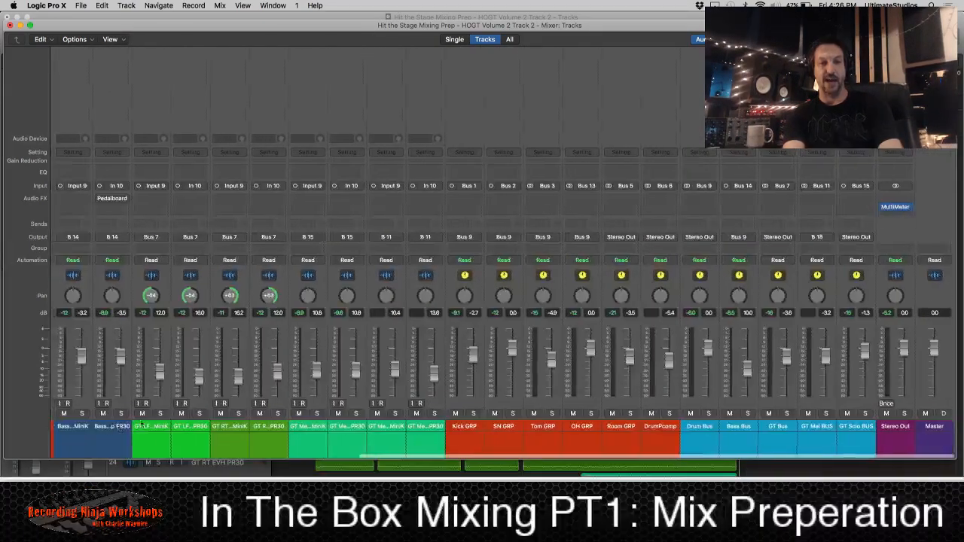
pyautogui.click(467, 427)
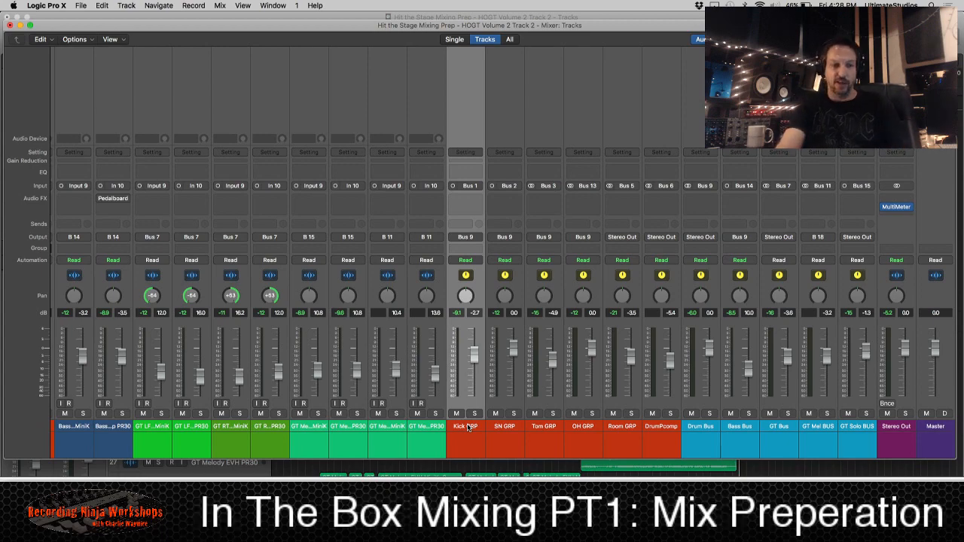
pyautogui.hscroll(-10, 402, 399)
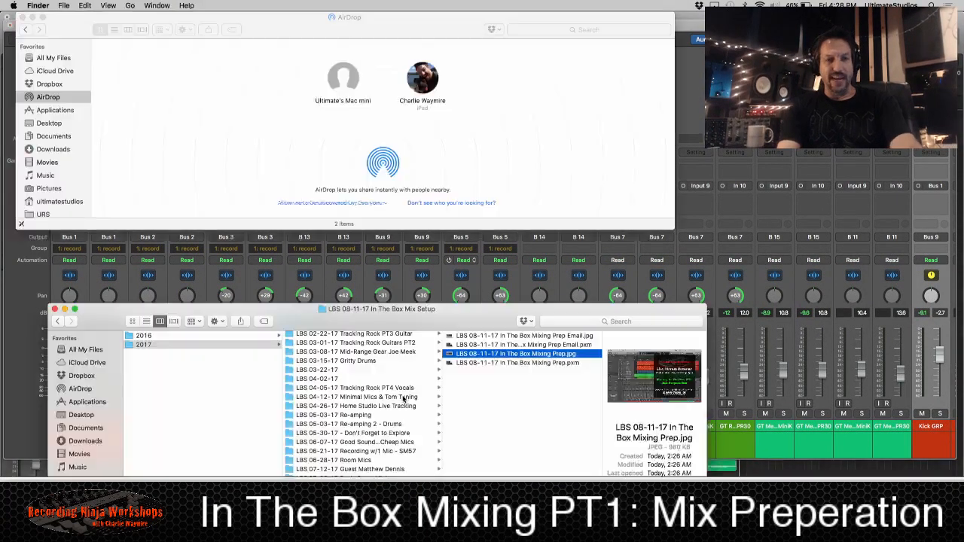
# - Switch from Finder back to Logic Pro X and show the arrangement without the mixer
pyautogui.press('super+Tab')
pyautogui.press('super+Tab')
pyautogui.press('x')
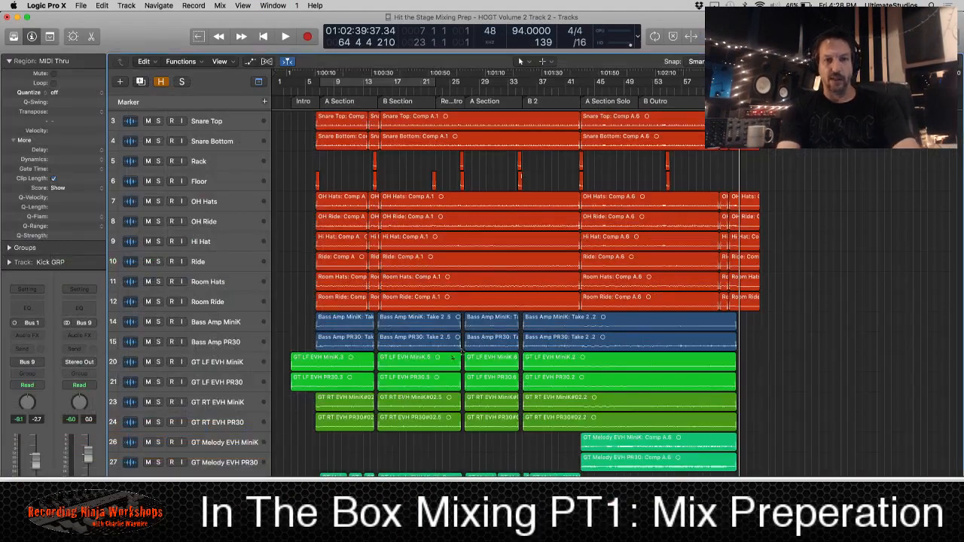
# - Turn on the cycle range, set it to start at bar 23 by the Re-Intro, and start playback from there
pyautogui.click(402, 84)
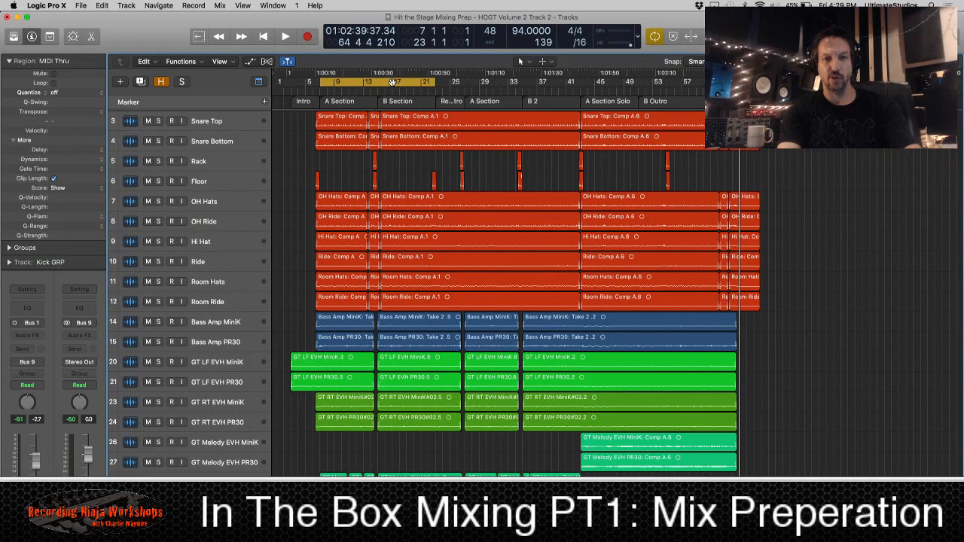
pyautogui.moveTo(391, 81); pyautogui.dragTo(761, 89)
pyautogui.moveTo(461, 84); pyautogui.dragTo(437, 84)
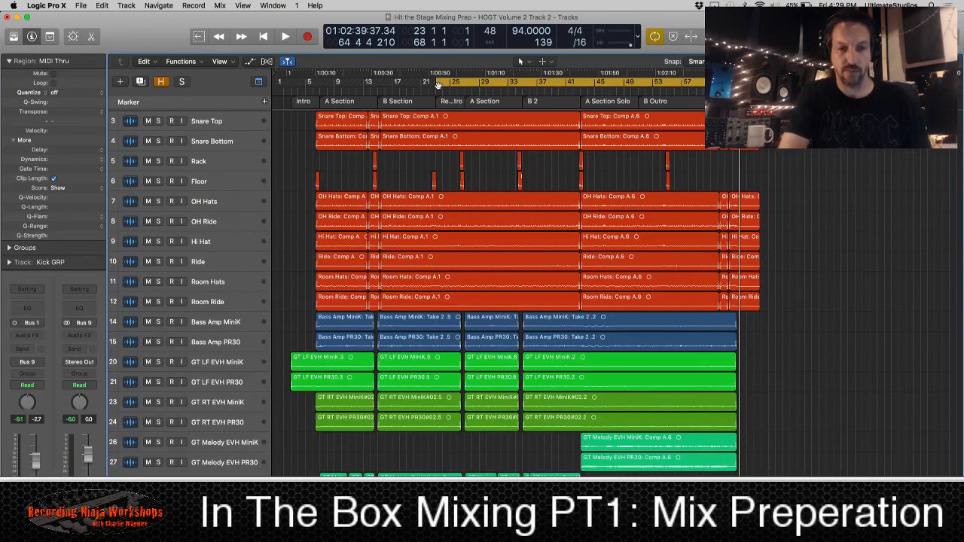
pyautogui.click(437, 85)
pyautogui.press('space')
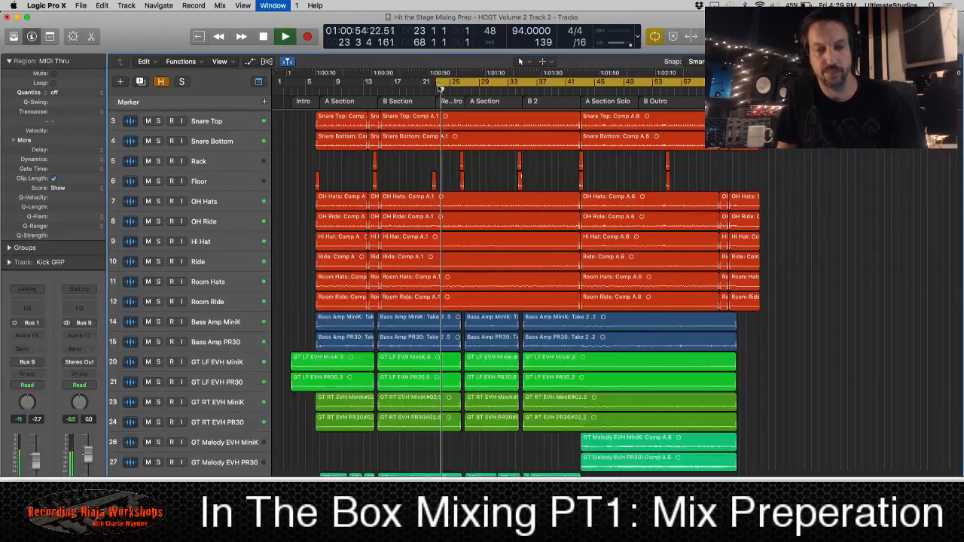
# - Show the mixer and select all the group and bus channels from Kick GRP through GT Solo BUS
pyautogui.press('x')
pyautogui.hscroll(10, 499, 256)
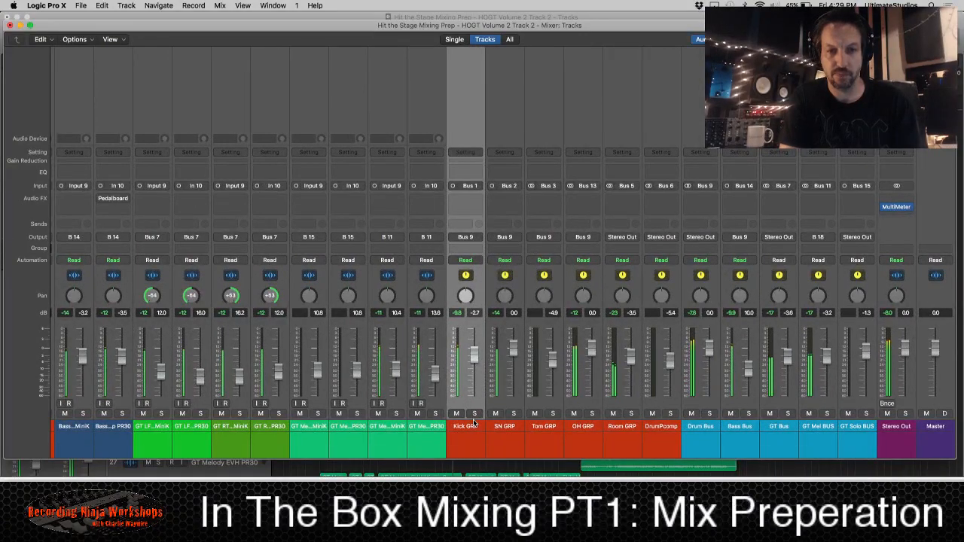
pyautogui.keyDown('shift'); pyautogui.click(858, 427); pyautogui.keyUp('shift')
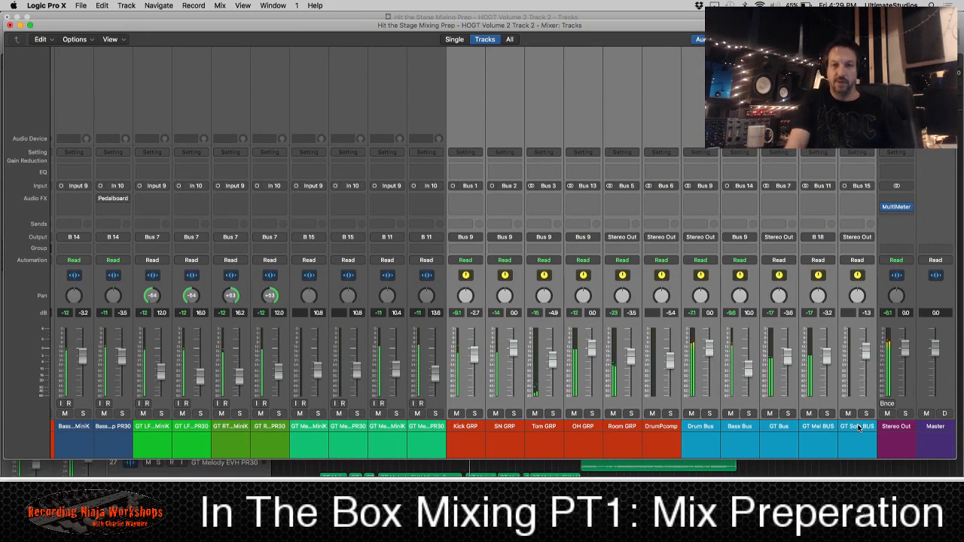
# - During playback, raise the Room GRP fader to -1.9 dB and the GT Mel BUS fader to -2.7 dB
pyautogui.click(631, 429)
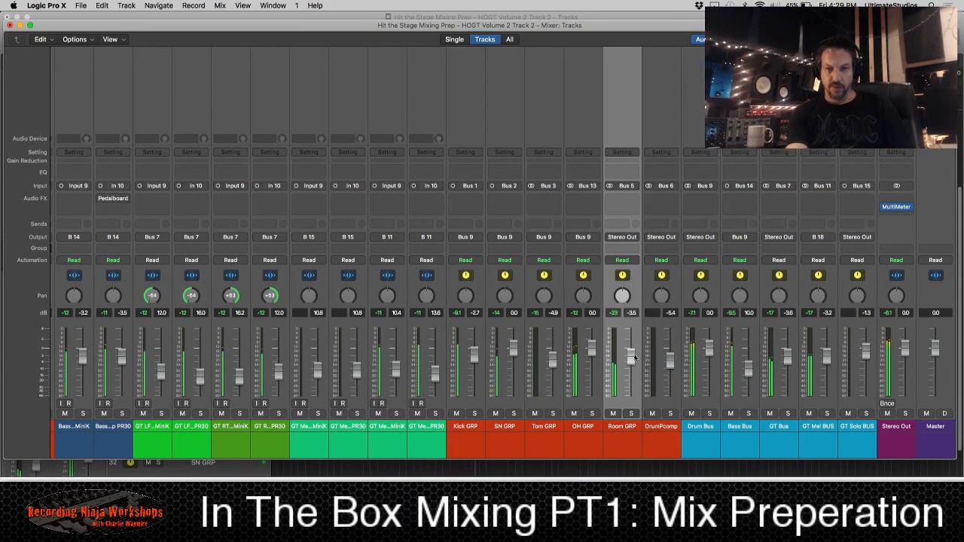
pyautogui.moveTo(631, 358); pyautogui.dragTo(631, 349)
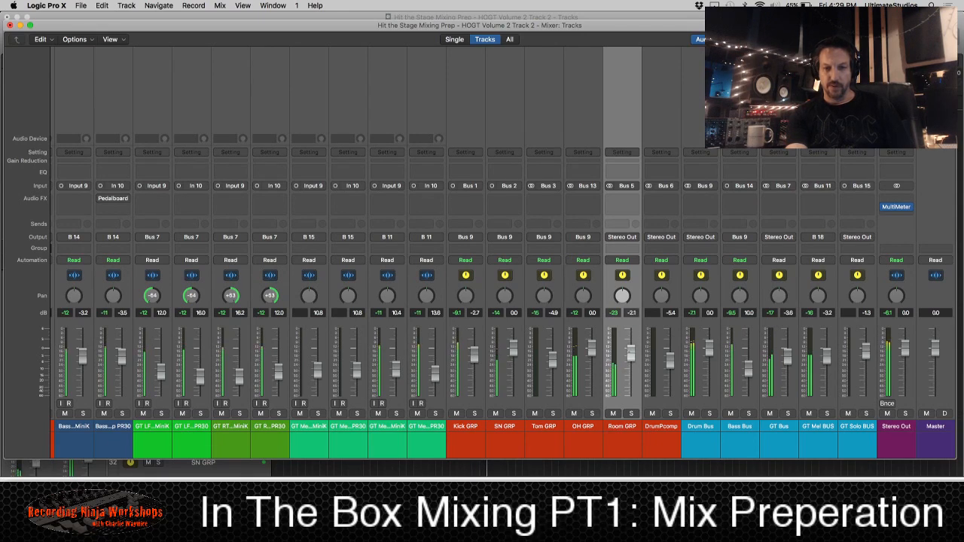
pyautogui.moveTo(630, 350); pyautogui.dragTo(629, 354)
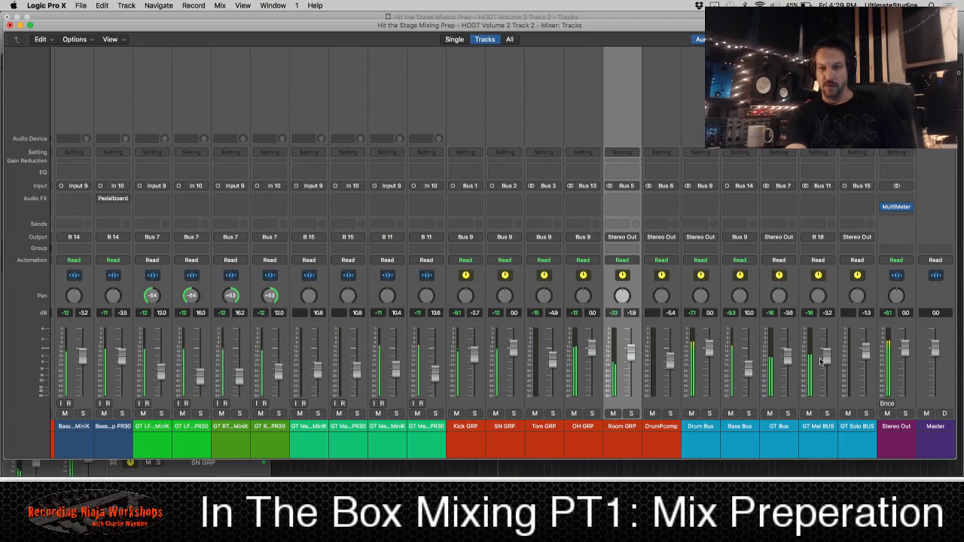
pyautogui.moveTo(826, 357); pyautogui.dragTo(826, 353)
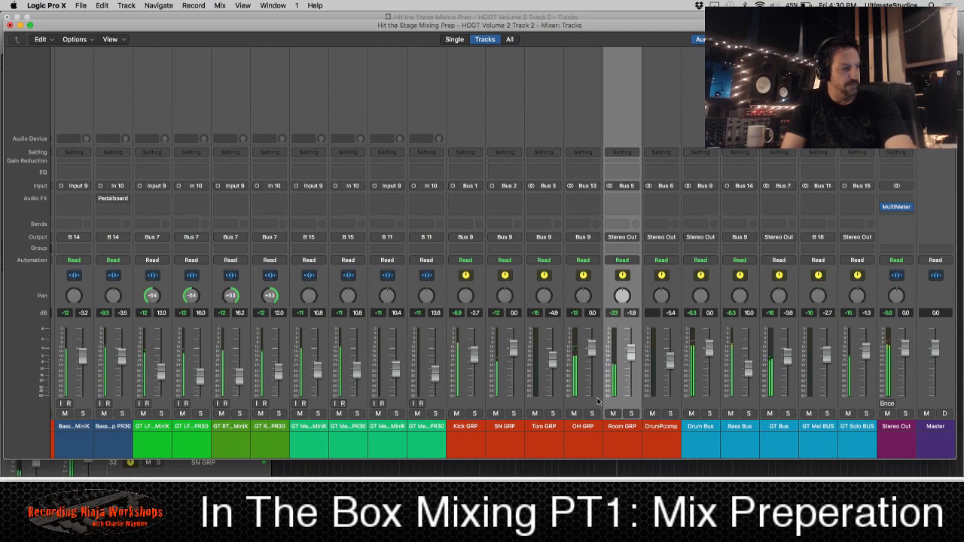
# - Stop playback from the arrangement and bring the mixer back into view
pyautogui.press('super+2')
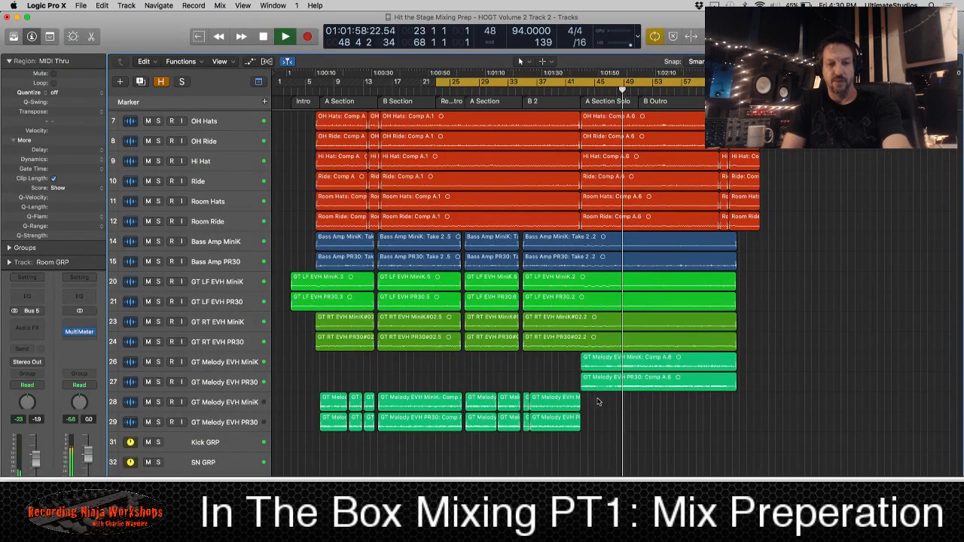
pyautogui.press('space')
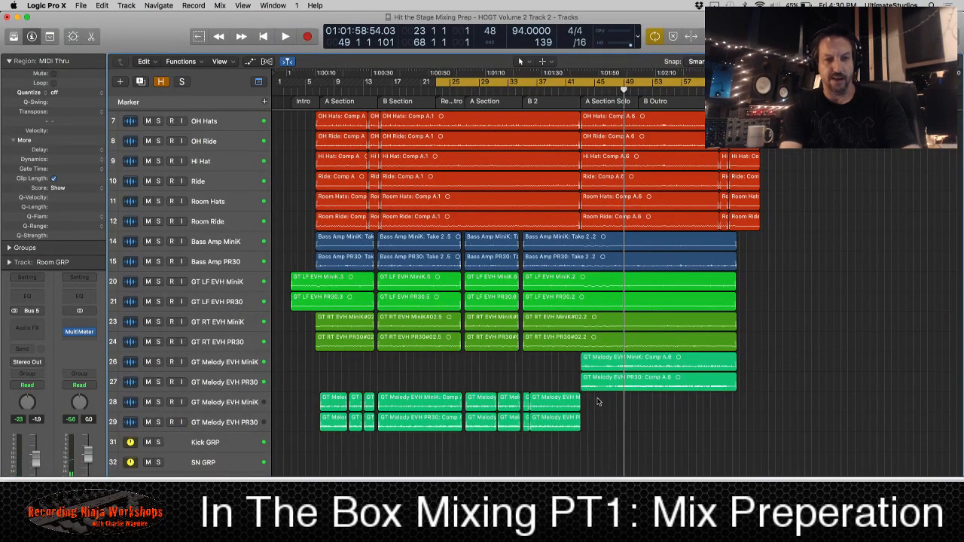
pyautogui.press('super+2')
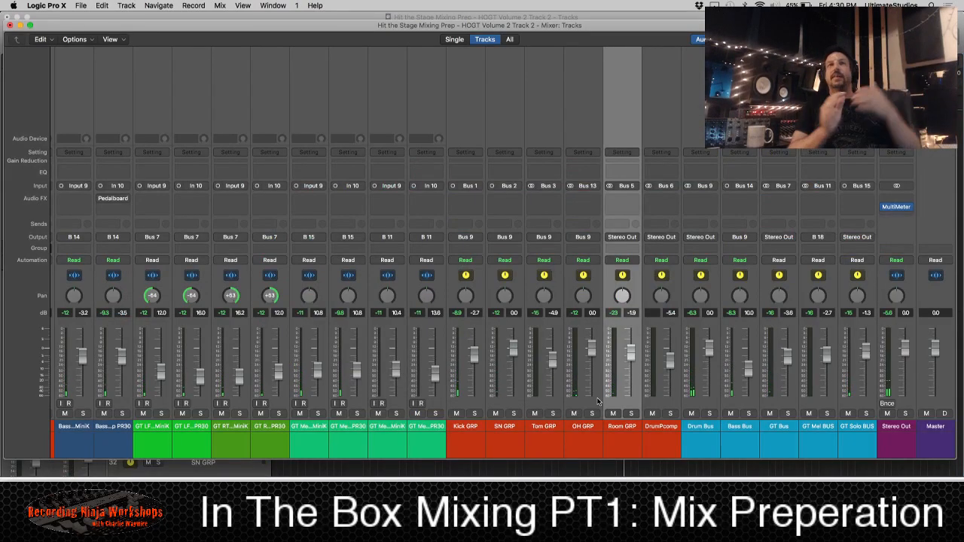